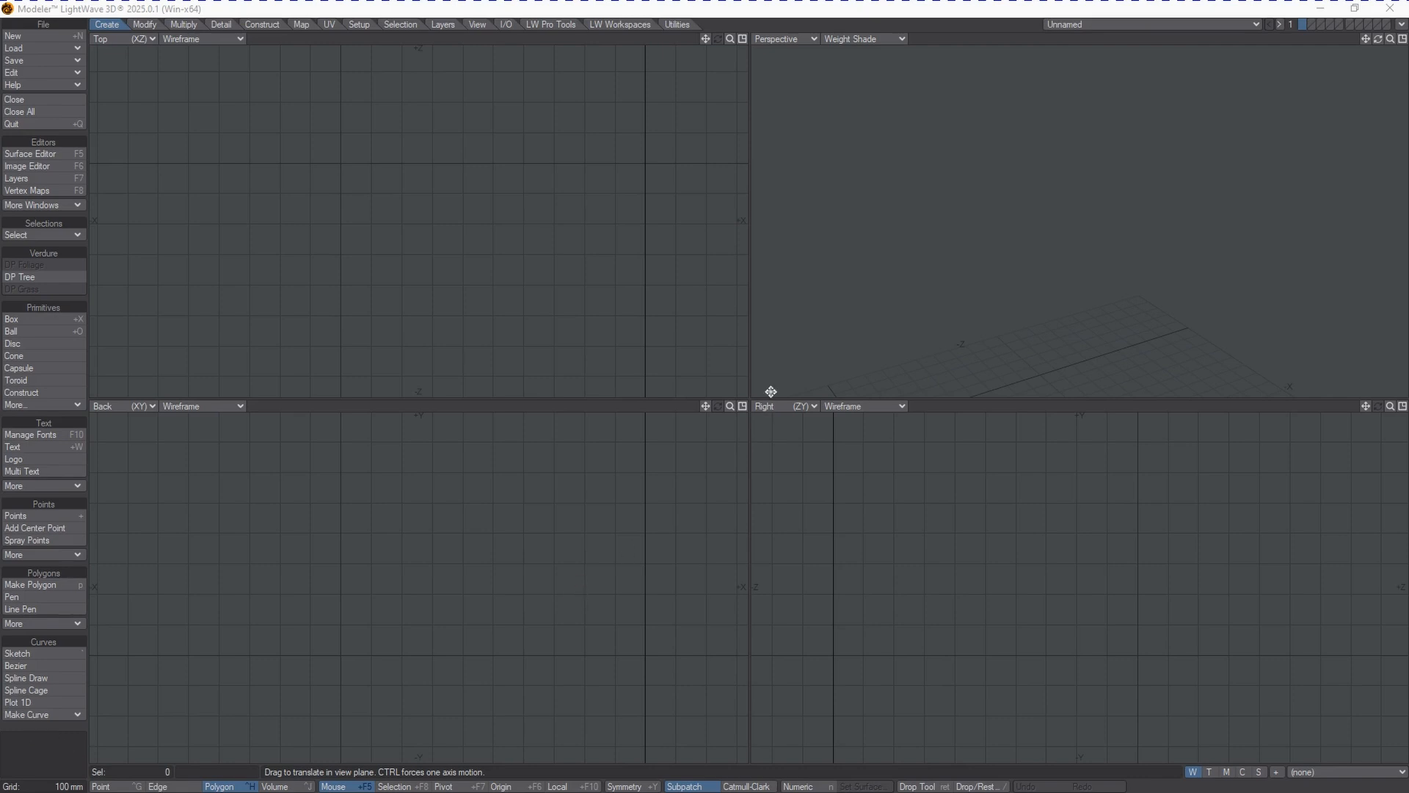
# Step: Resize the four viewports so the two lower views become taller than the upper ones
pyautogui.moveTo(755, 382); pyautogui.dragTo(752, 396)
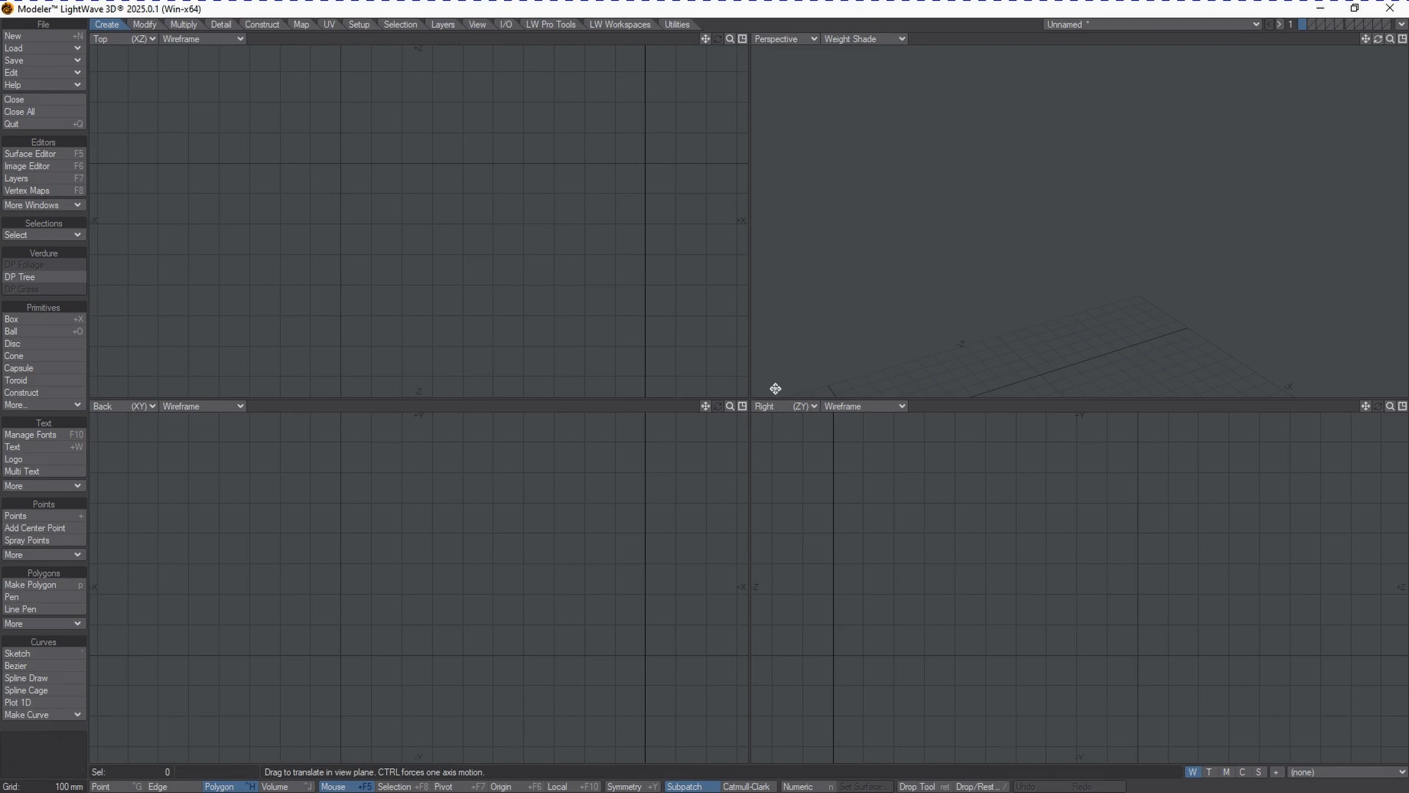
pyautogui.moveTo(748, 397); pyautogui.dragTo(763, 348)
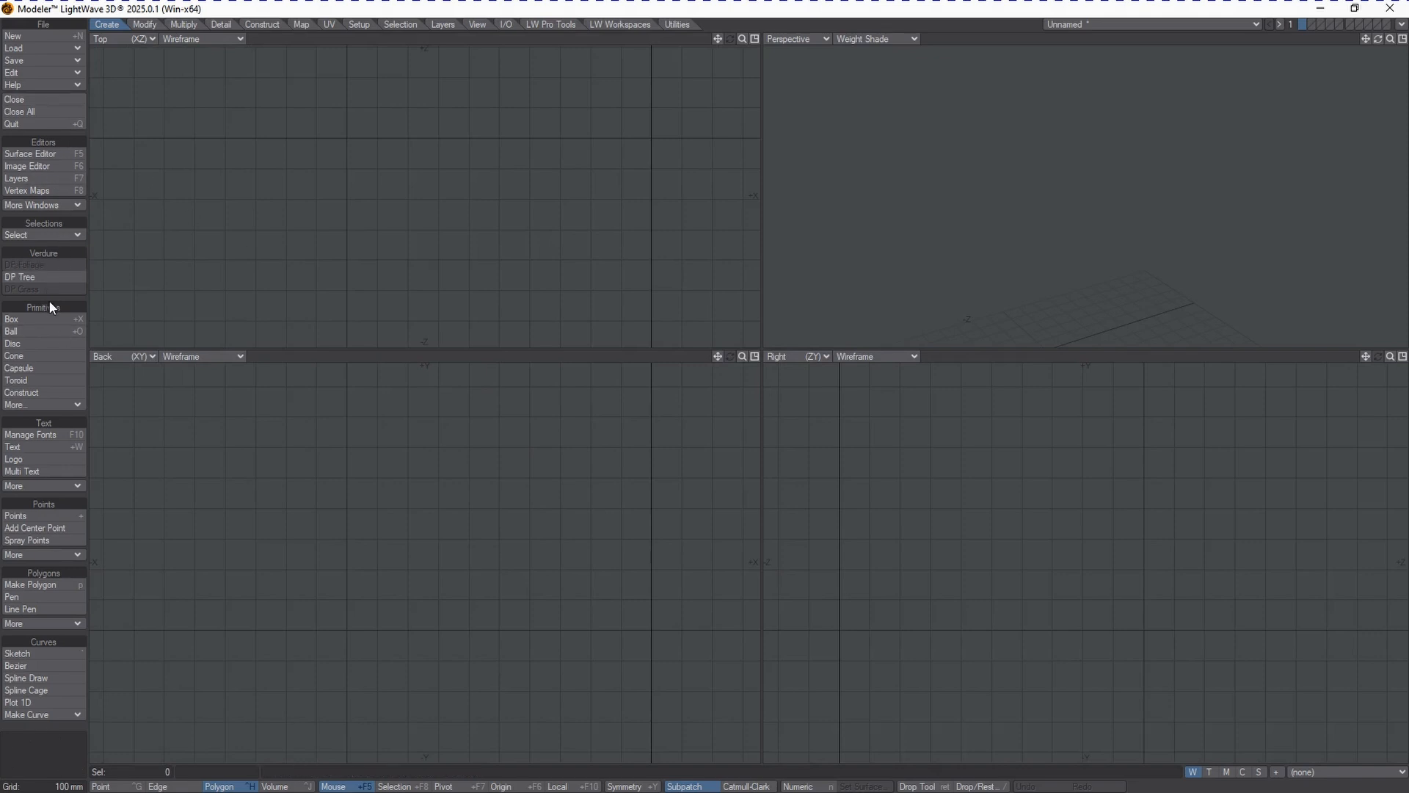
# Step: Search the menu configuration for the DP commands and examine how the Verdure group under Create is set up
pyautogui.click(46, 71)
pyautogui.click(78, 159)
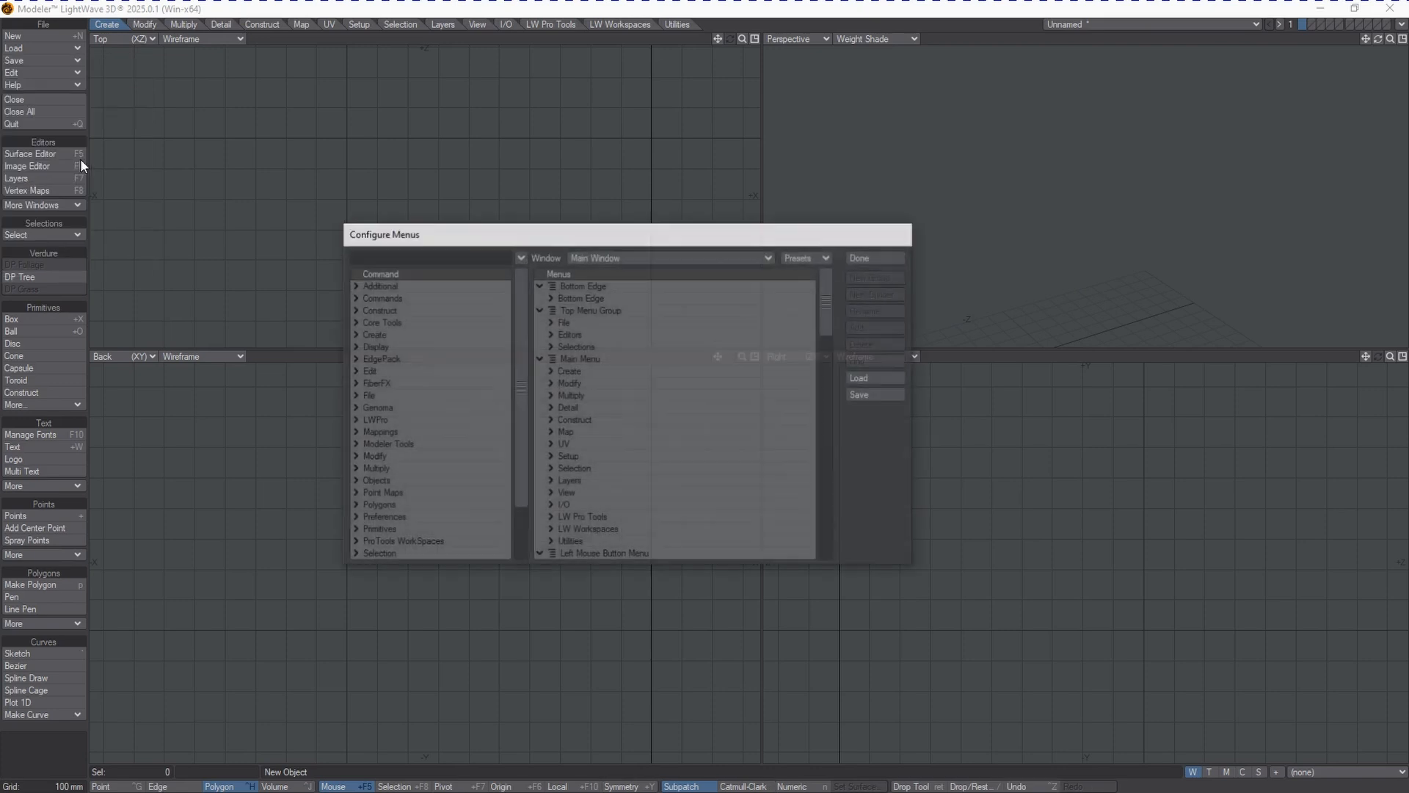
pyautogui.click(410, 257)
pyautogui.write('DP')
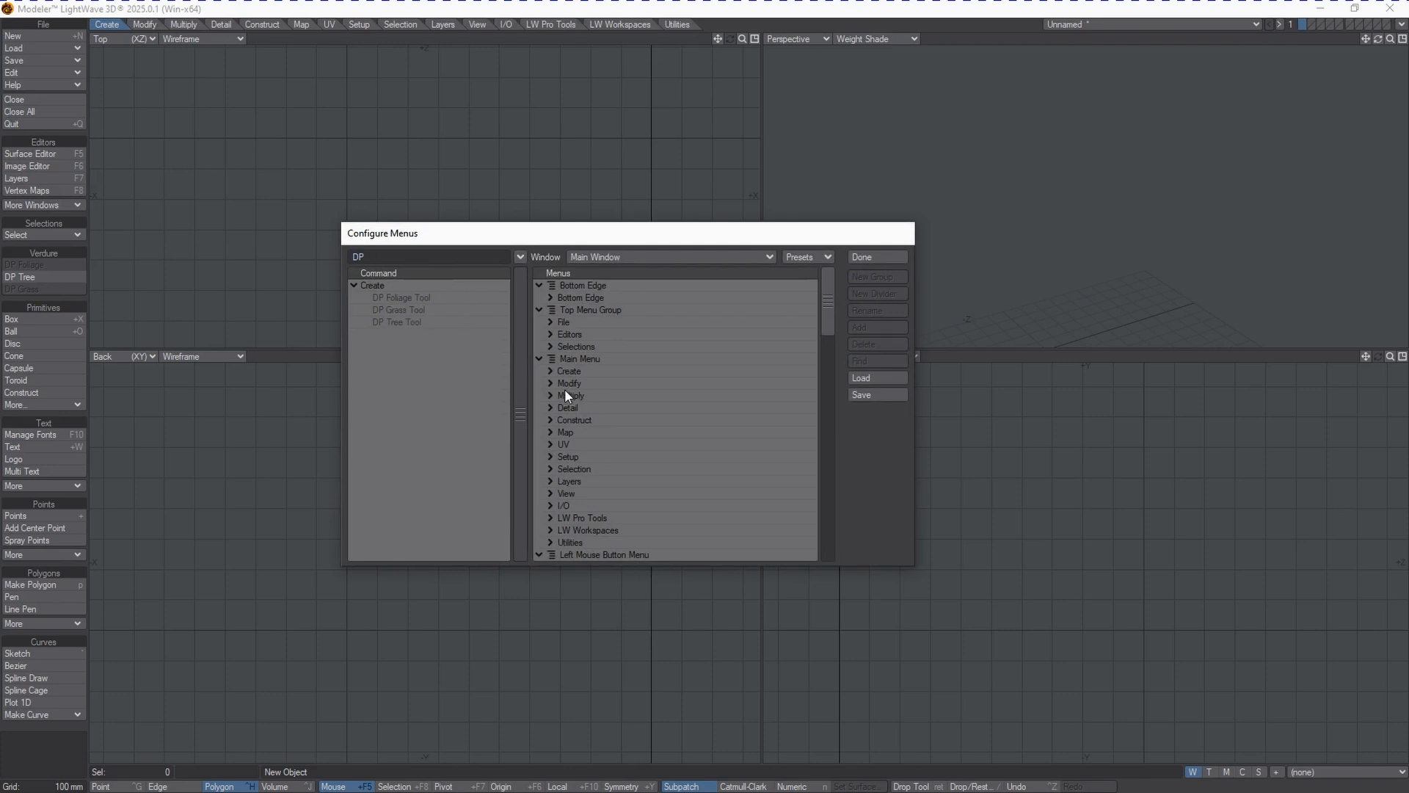
pyautogui.click(551, 371)
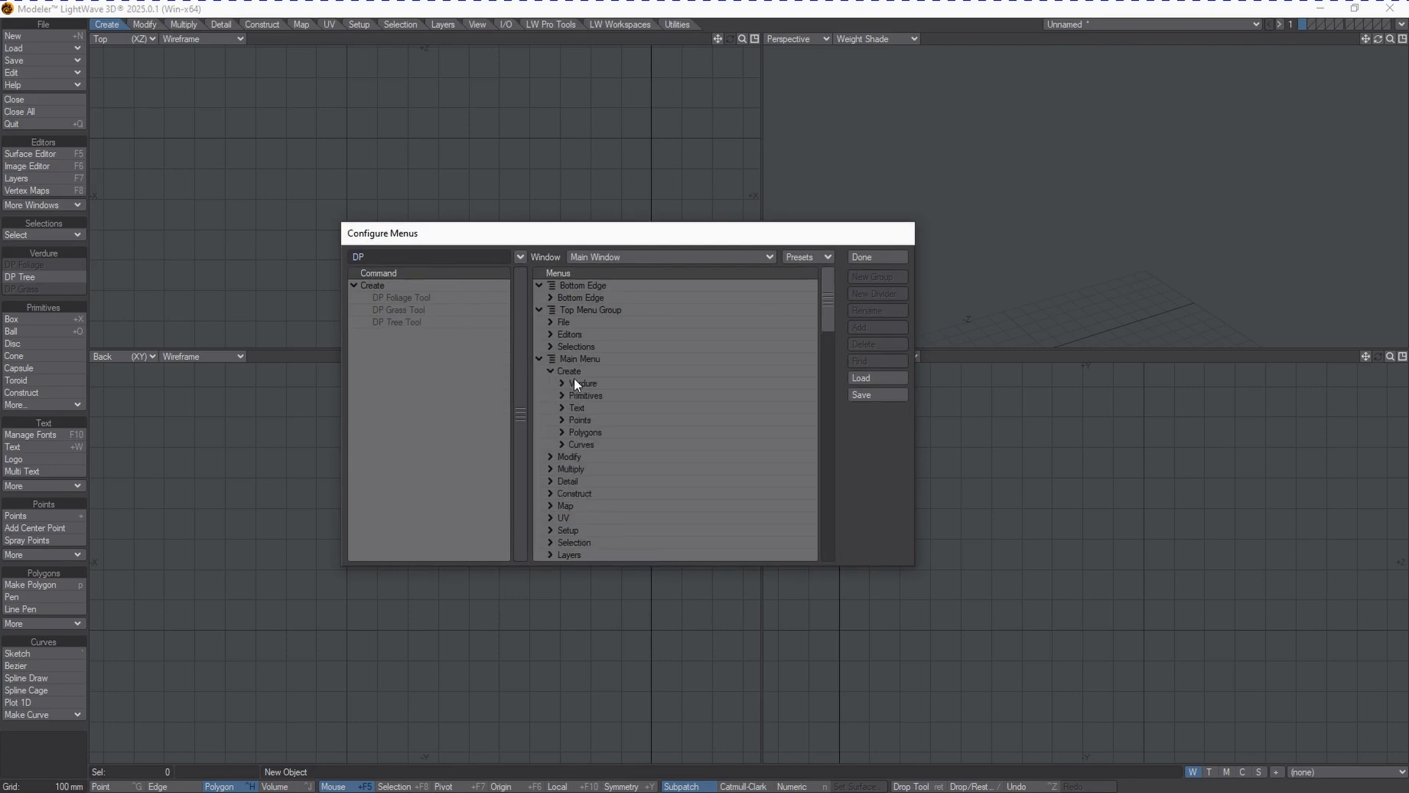
pyautogui.click(563, 383)
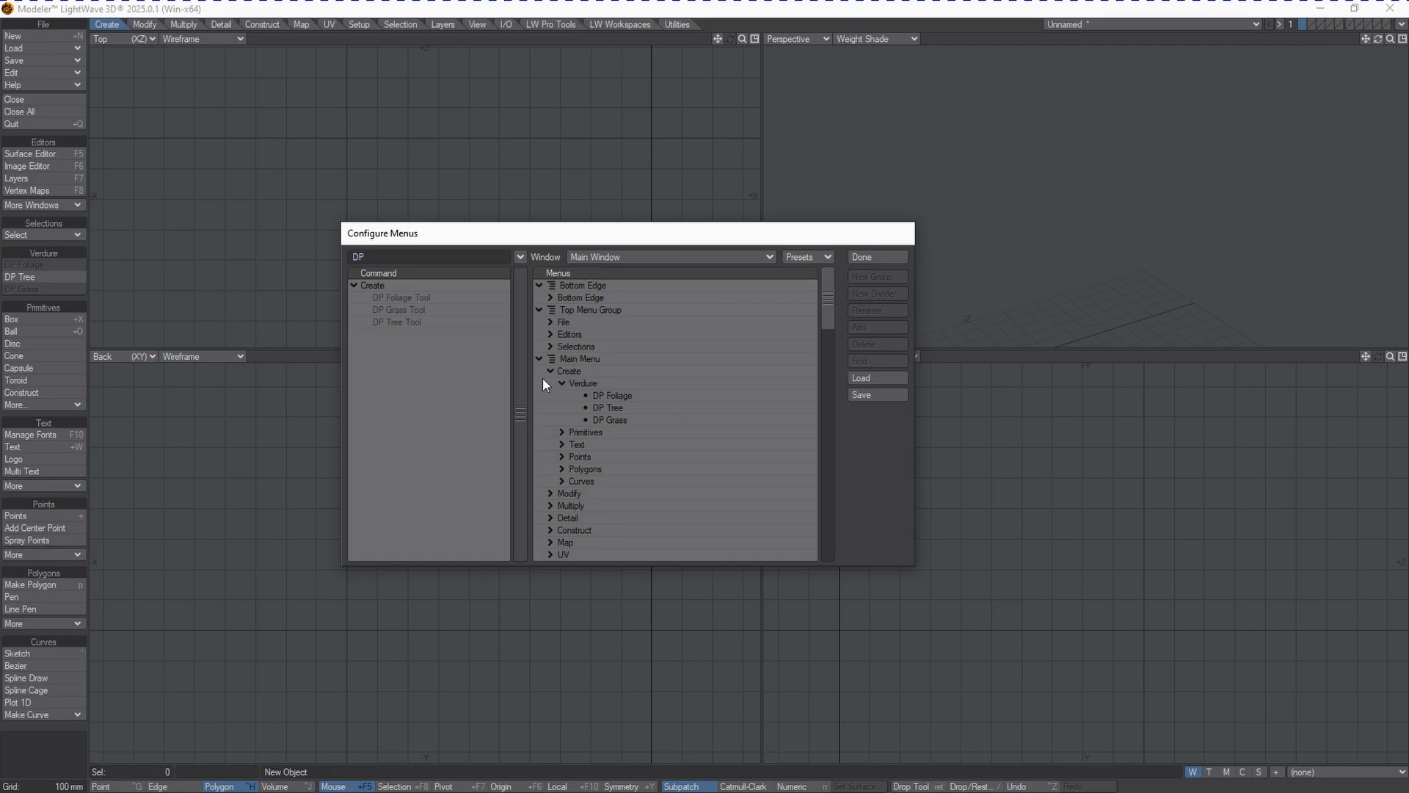
pyautogui.click(600, 382)
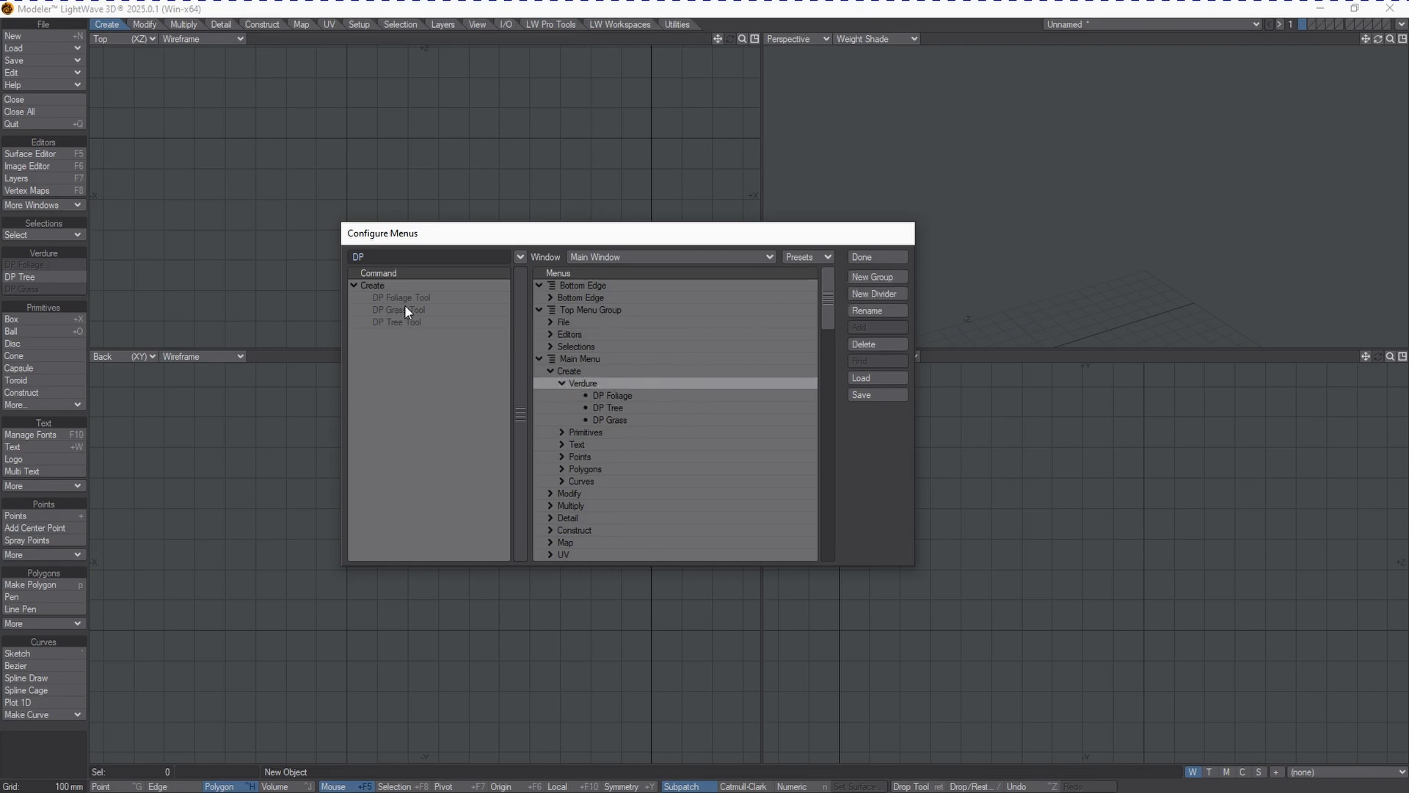
pyautogui.moveTo(405, 306); pyautogui.dragTo(433, 336)
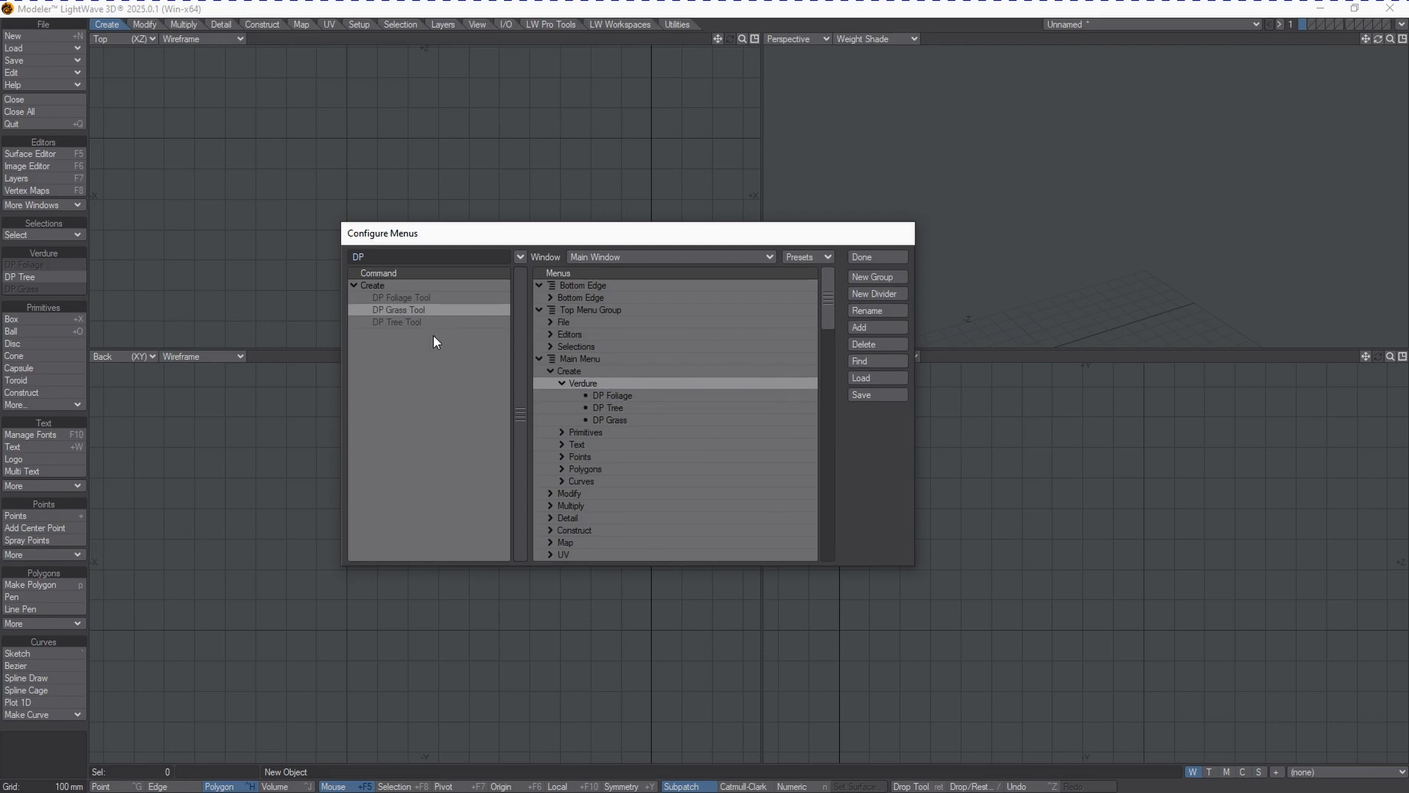
pyautogui.click(863, 257)
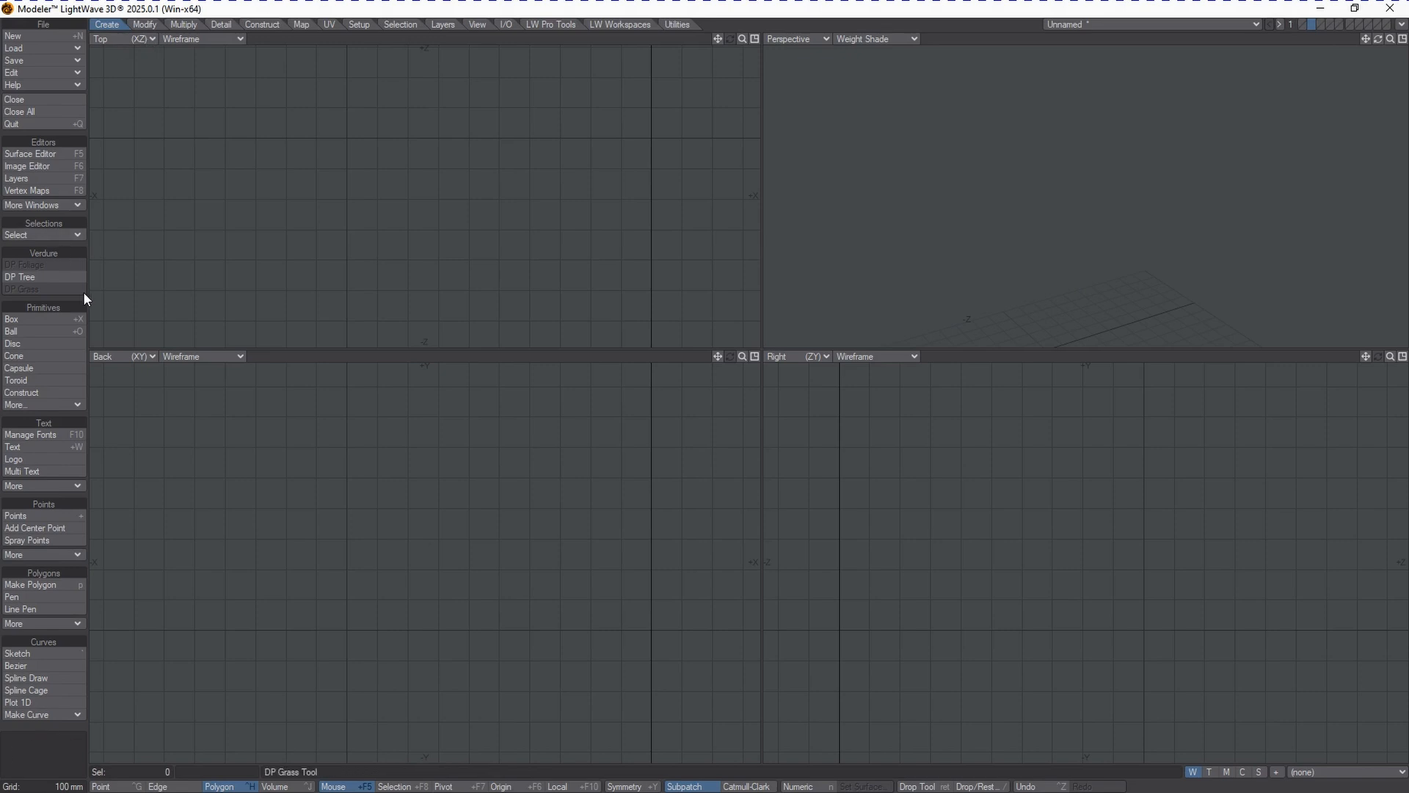
# Step: Draw a ball with a radius of about 2.25 m, centred about 1.1 m along Z
pyautogui.click(50, 331)
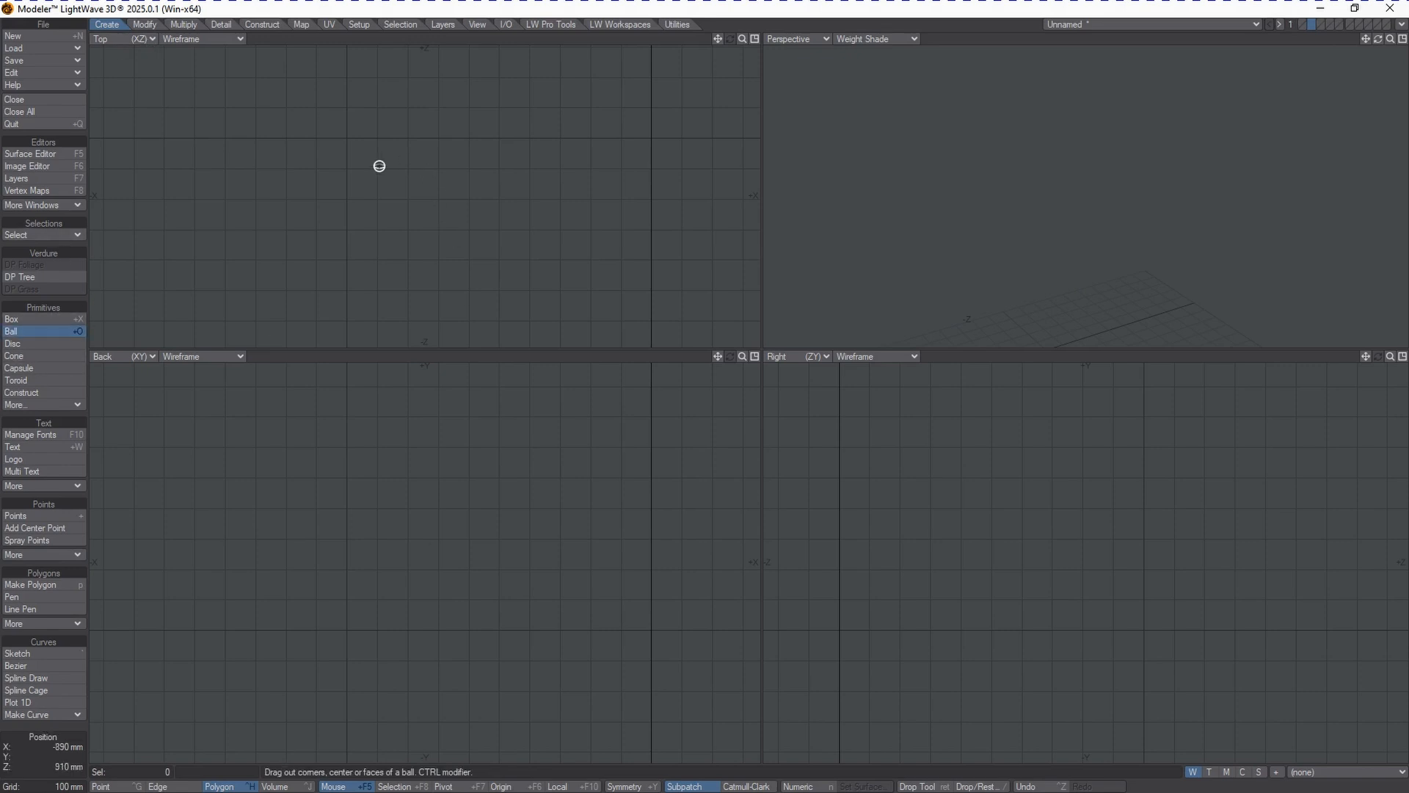
pyautogui.press('a')
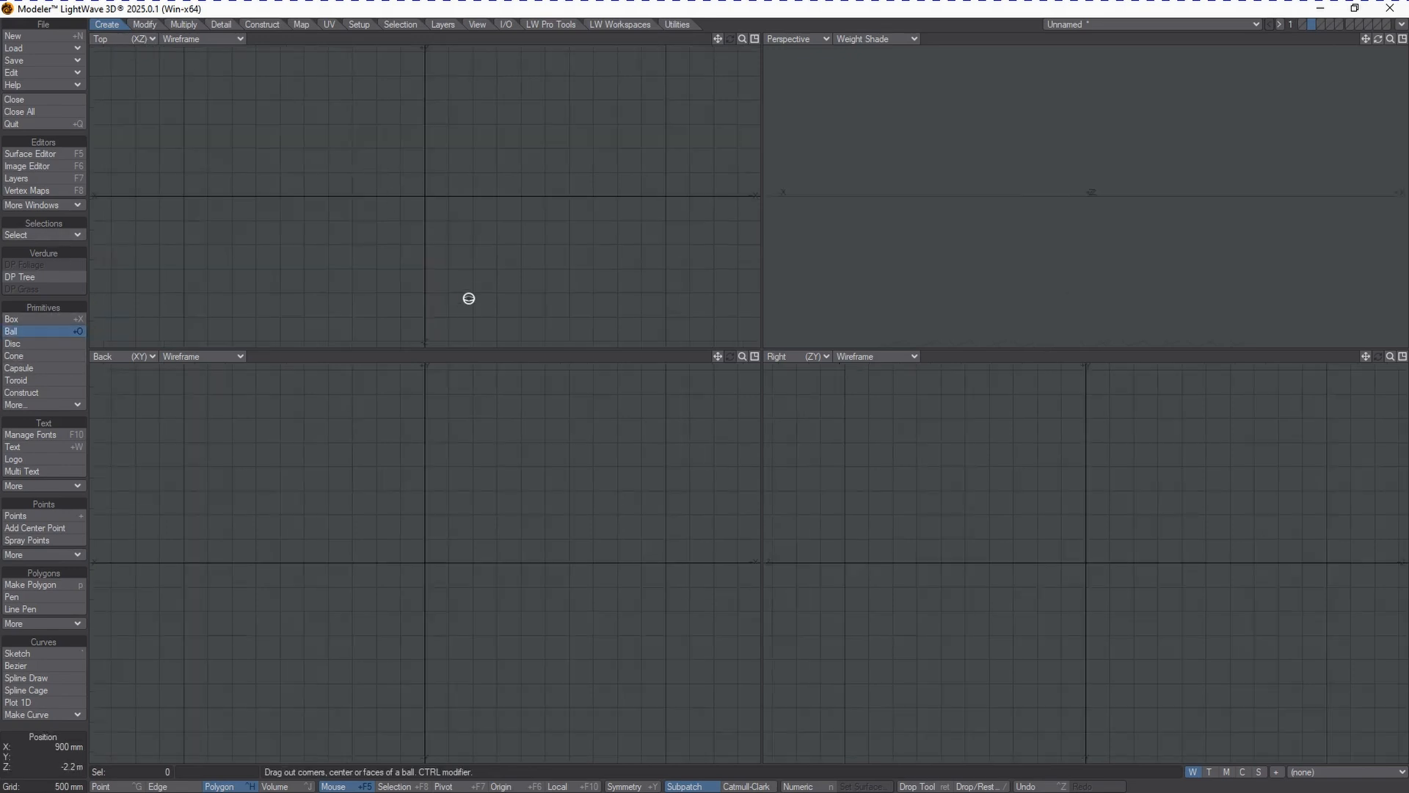
pyautogui.moveTo(424, 144); pyautogui.dragTo(487, 226)
pyautogui.moveTo(412, 504); pyautogui.dragTo(443, 453)
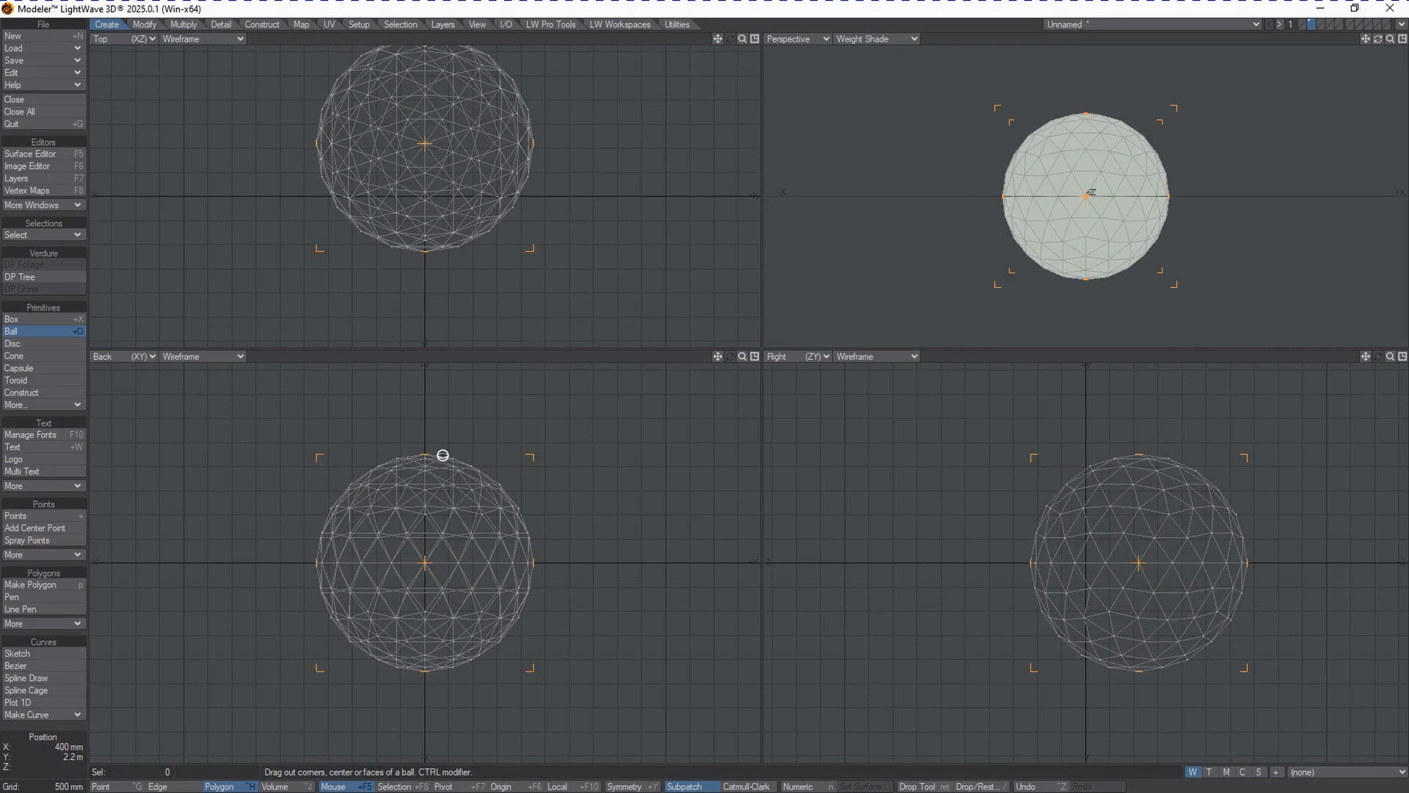
# Step: Keep the ball's type as Tessellation, set its segments to 6, and finish the ball
pyautogui.press('n')
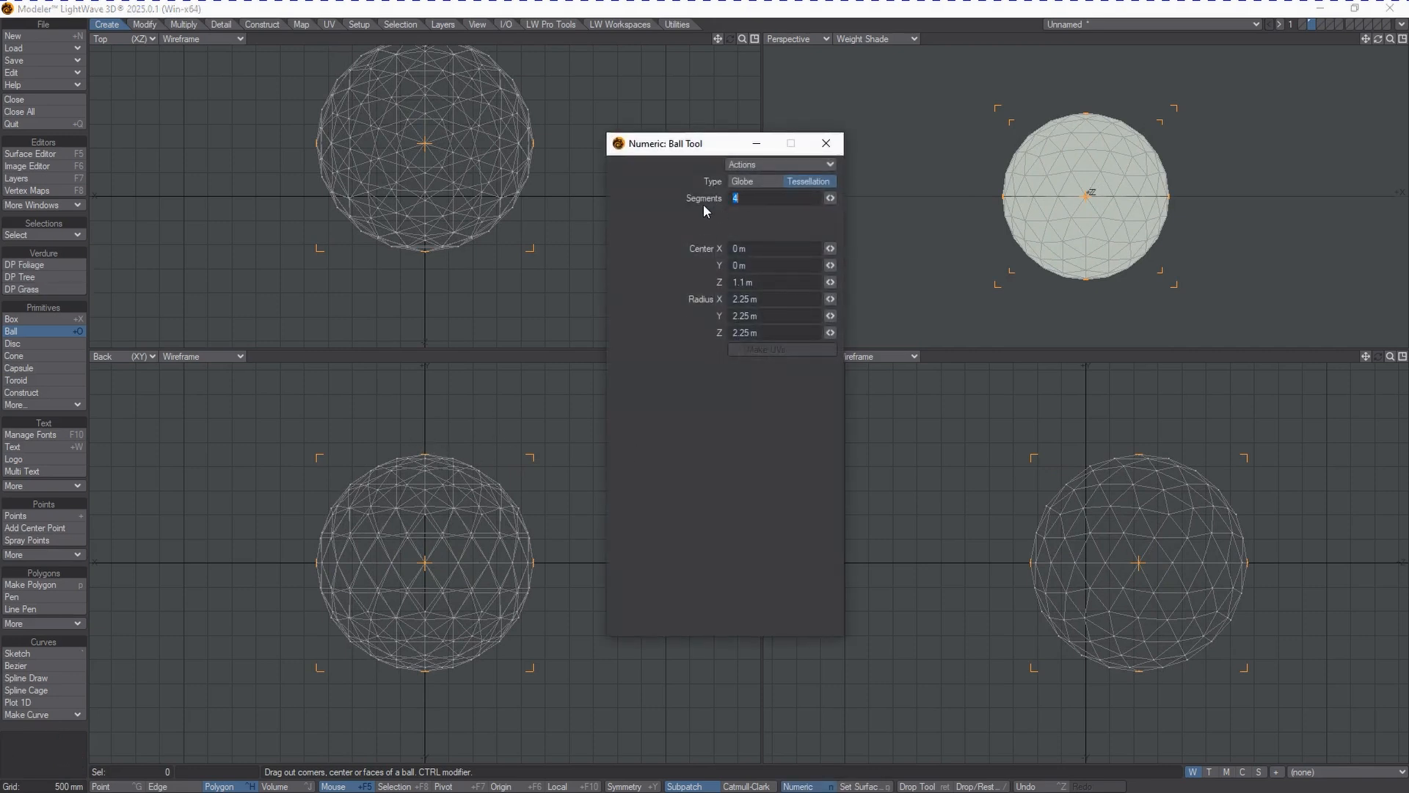
pyautogui.moveTo(692, 149); pyautogui.dragTo(676, 163)
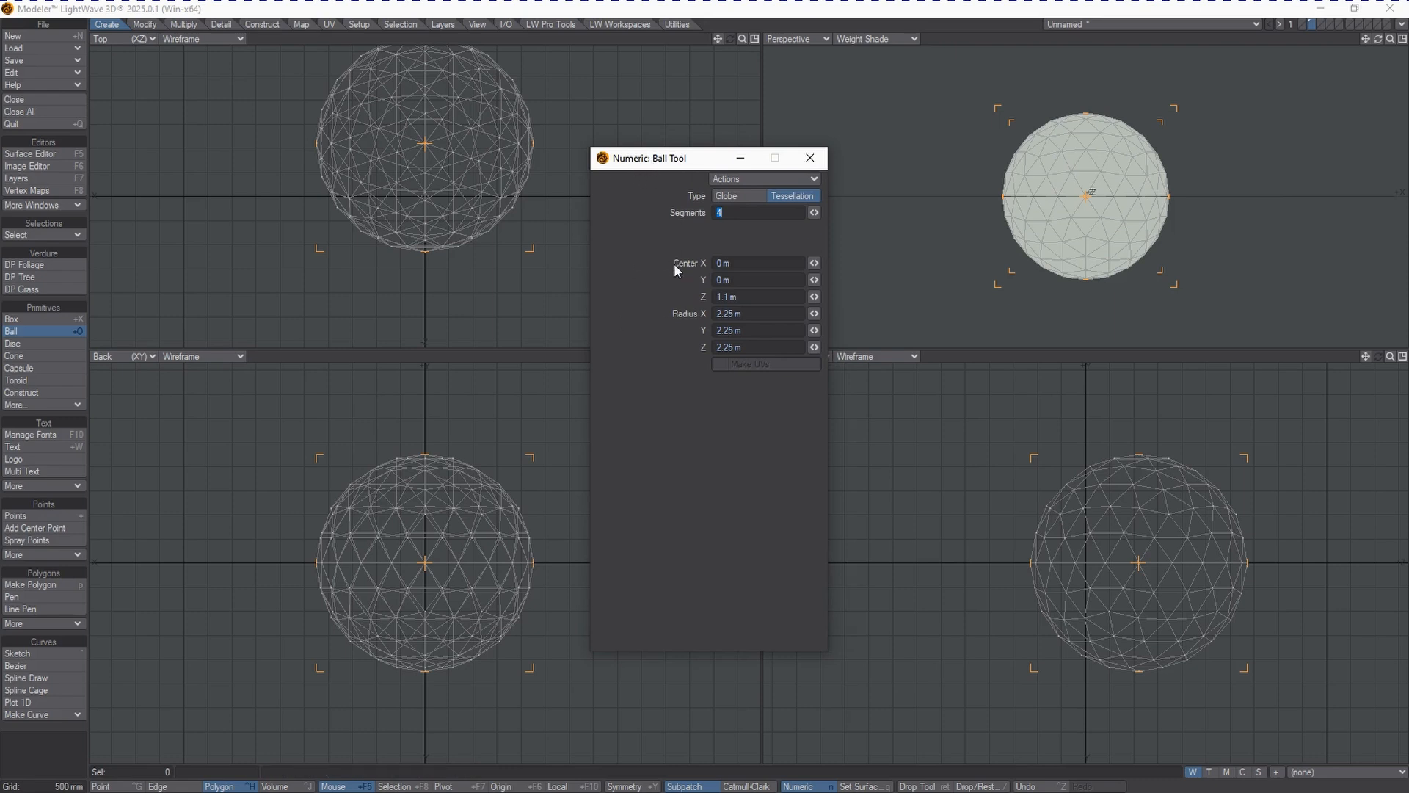
pyautogui.click(744, 199)
pyautogui.click(791, 195)
pyautogui.moveTo(810, 214); pyautogui.dragTo(809, 215)
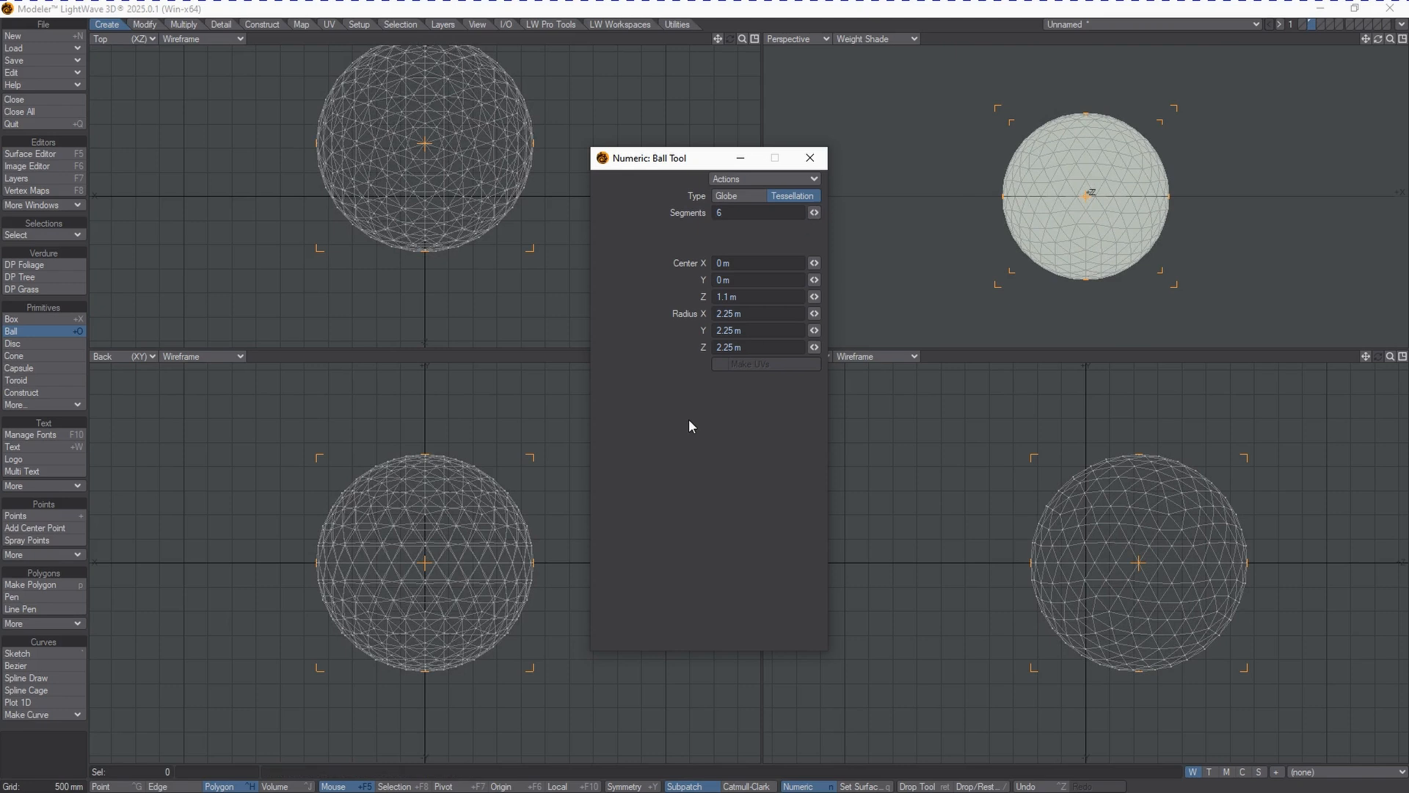
pyautogui.press('space')
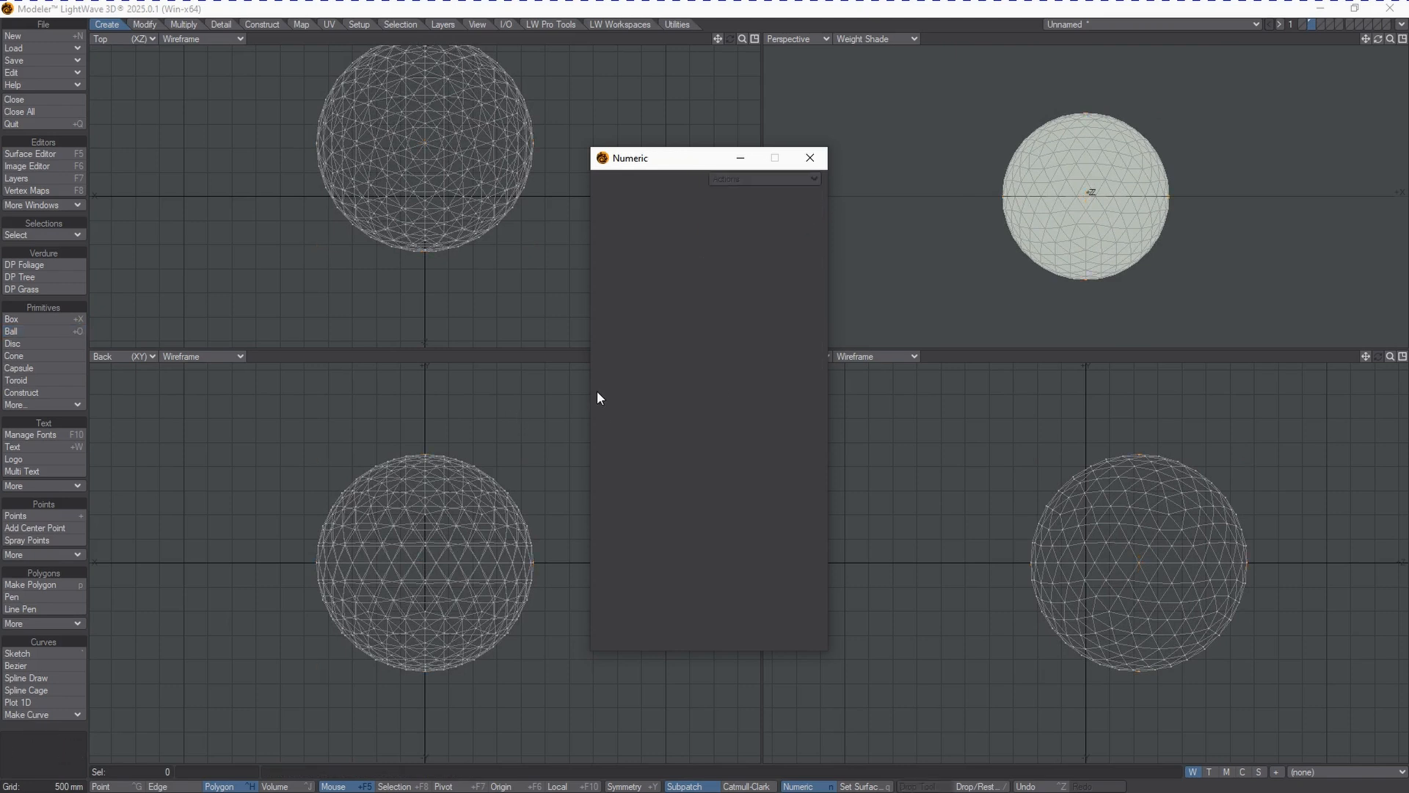
# Step: Move the ball 2.25 m up along Y so its base rests on the ground plane
pyautogui.moveTo(692, 160); pyautogui.dragTo(1177, 209)
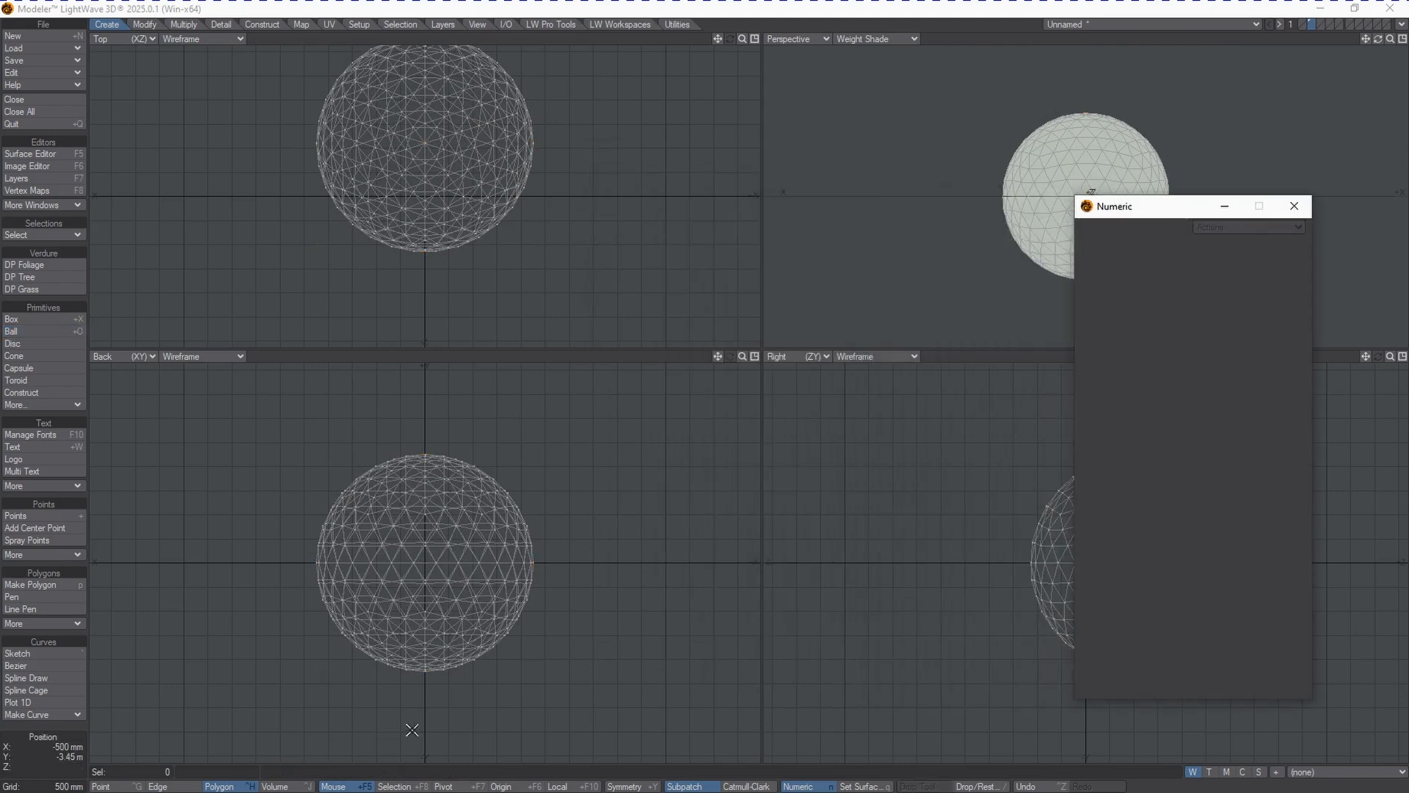
pyautogui.press('t')
pyautogui.moveTo(465, 707); pyautogui.dragTo(447, 697)
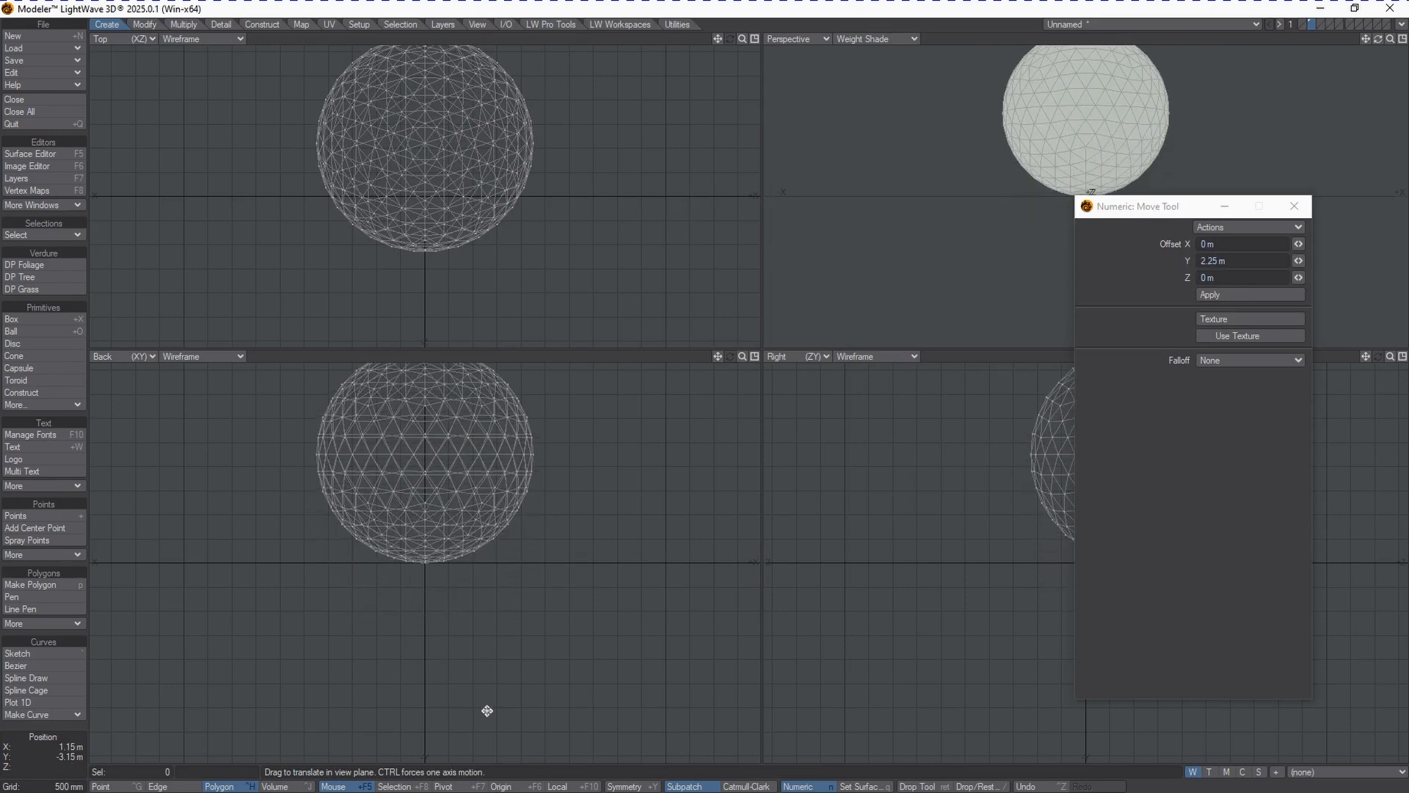
pyautogui.moveTo(717, 358); pyautogui.dragTo(716, 360)
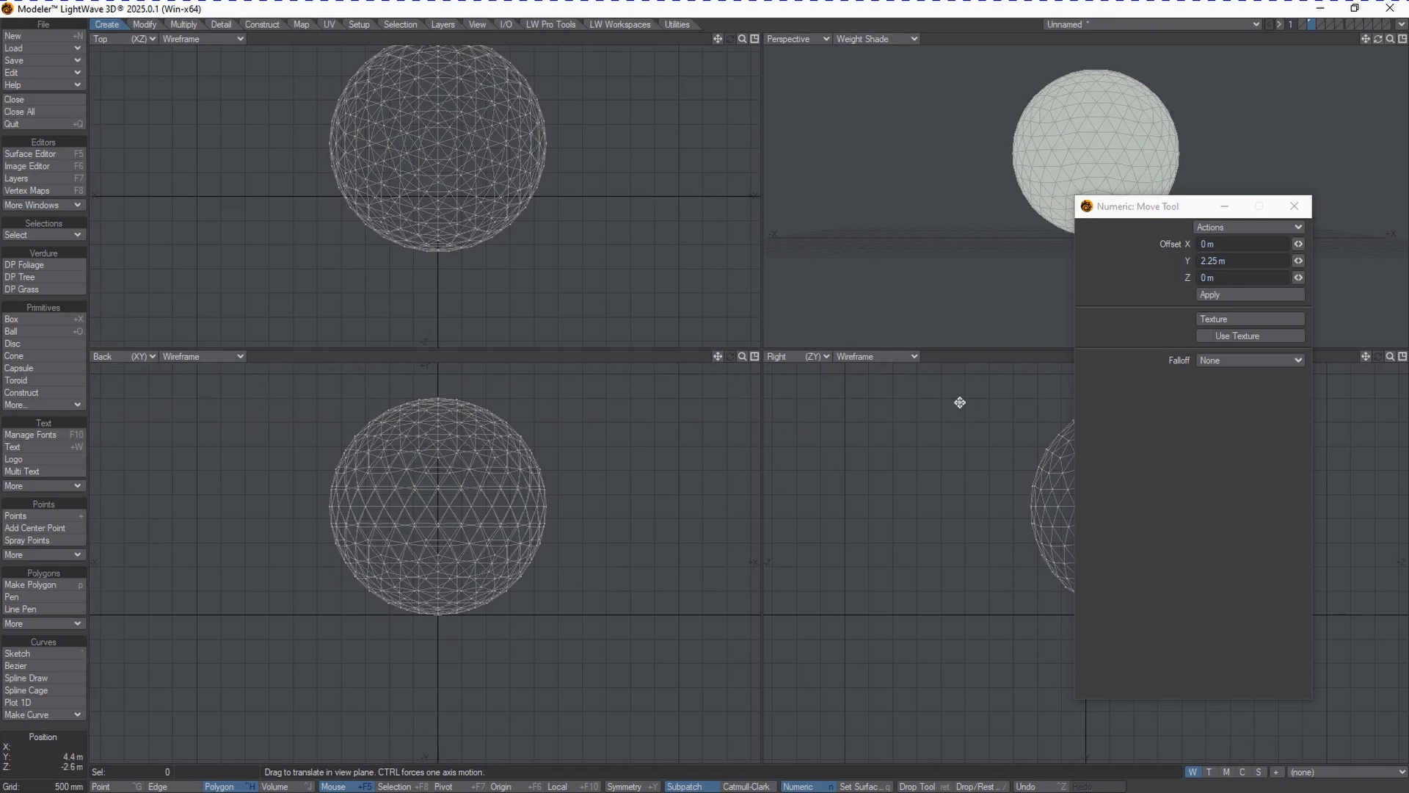
pyautogui.press('n')
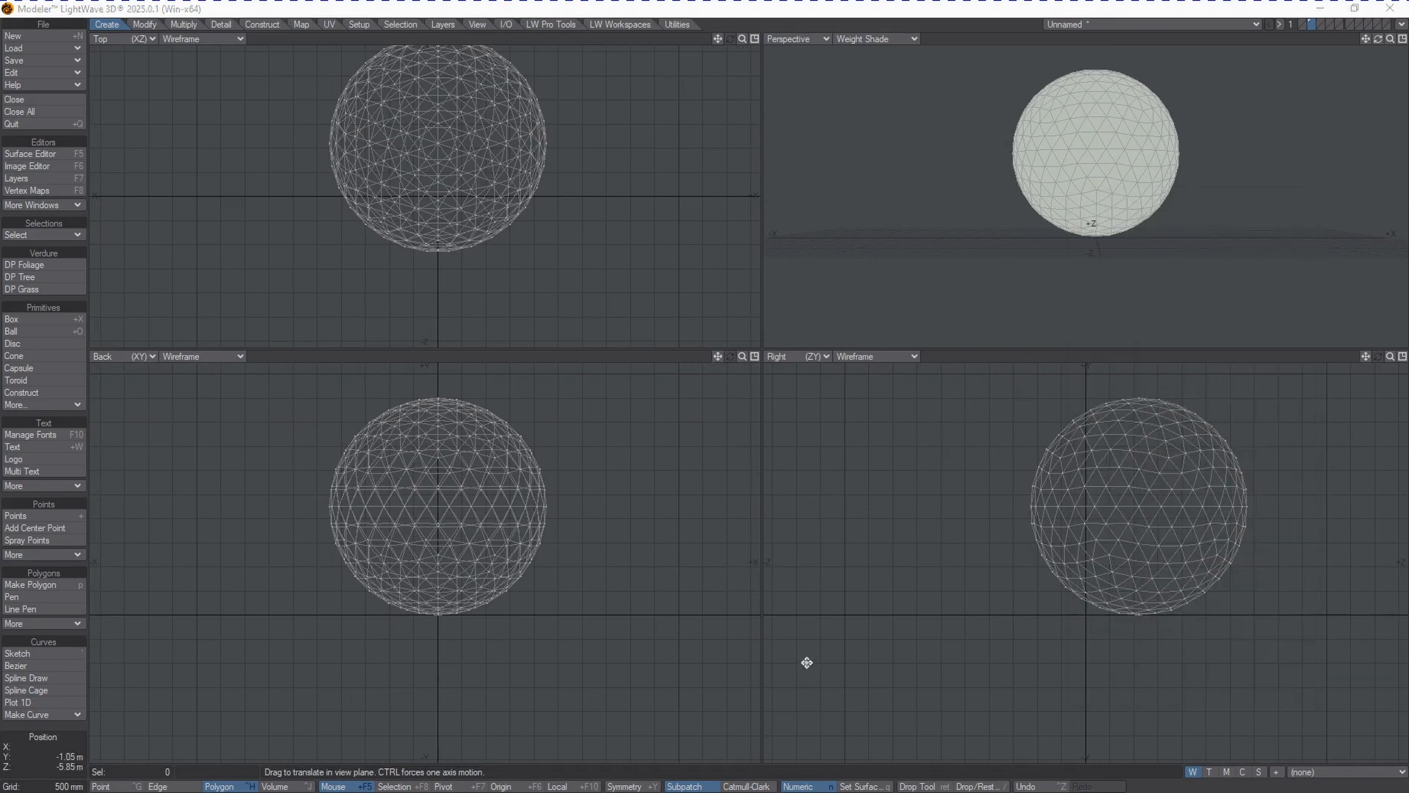
pyautogui.press('Return')
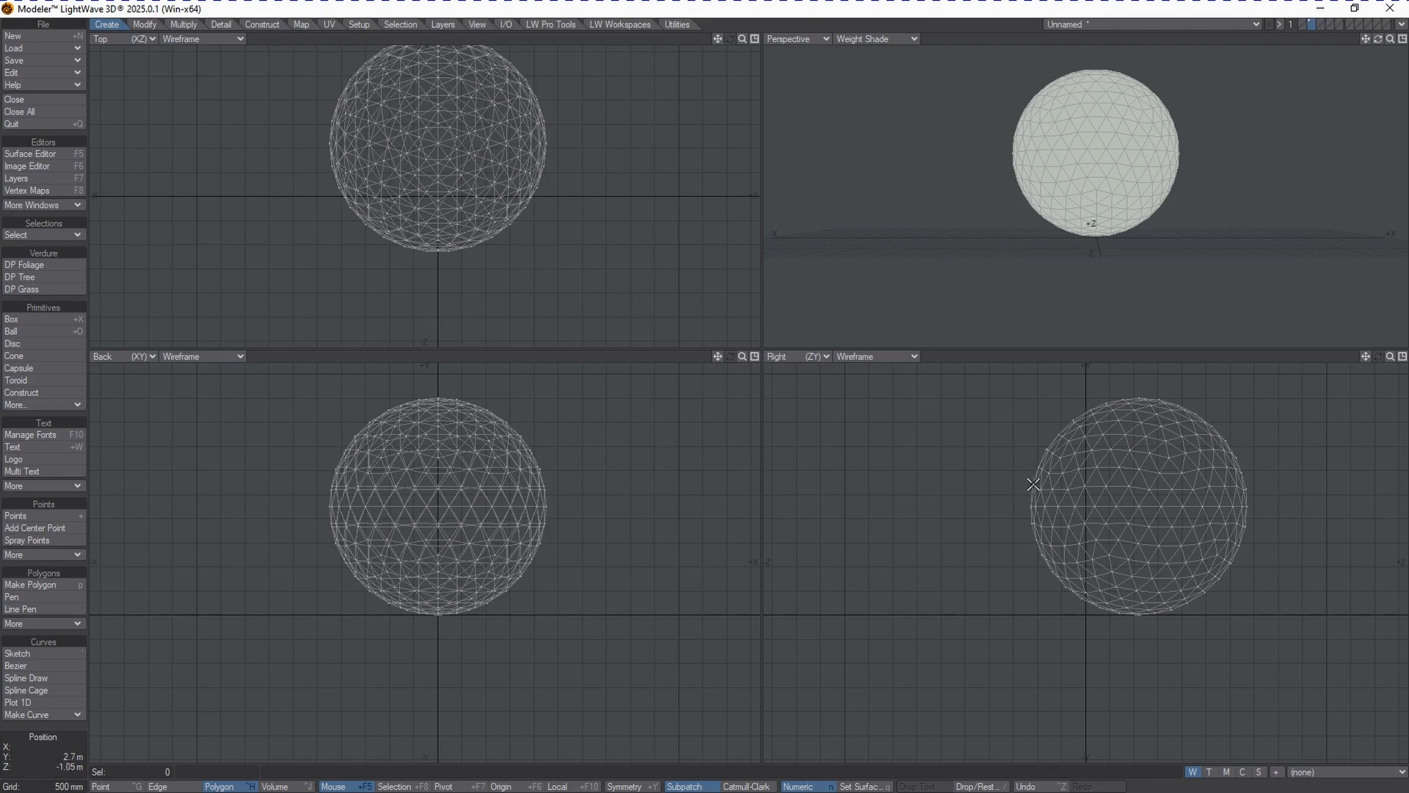
# Step: Delete the ball's lower front polygons and several patches along the remaining rear edge to leave a ragged, dome-shaped tree crown
pyautogui.moveTo(1009, 496)
pyautogui.mouseDown(button='right')
pyautogui.moveTo(1016, 585)
pyautogui.moveTo(1094, 623)
pyautogui.moveTo(1193, 635)
pyautogui.moveTo(1236, 588)
pyautogui.moveTo(1196, 551)
pyautogui.moveTo(1197, 493)
pyautogui.moveTo(1119, 502)
pyautogui.moveTo(1022, 483)
pyautogui.mouseUp(button='right')
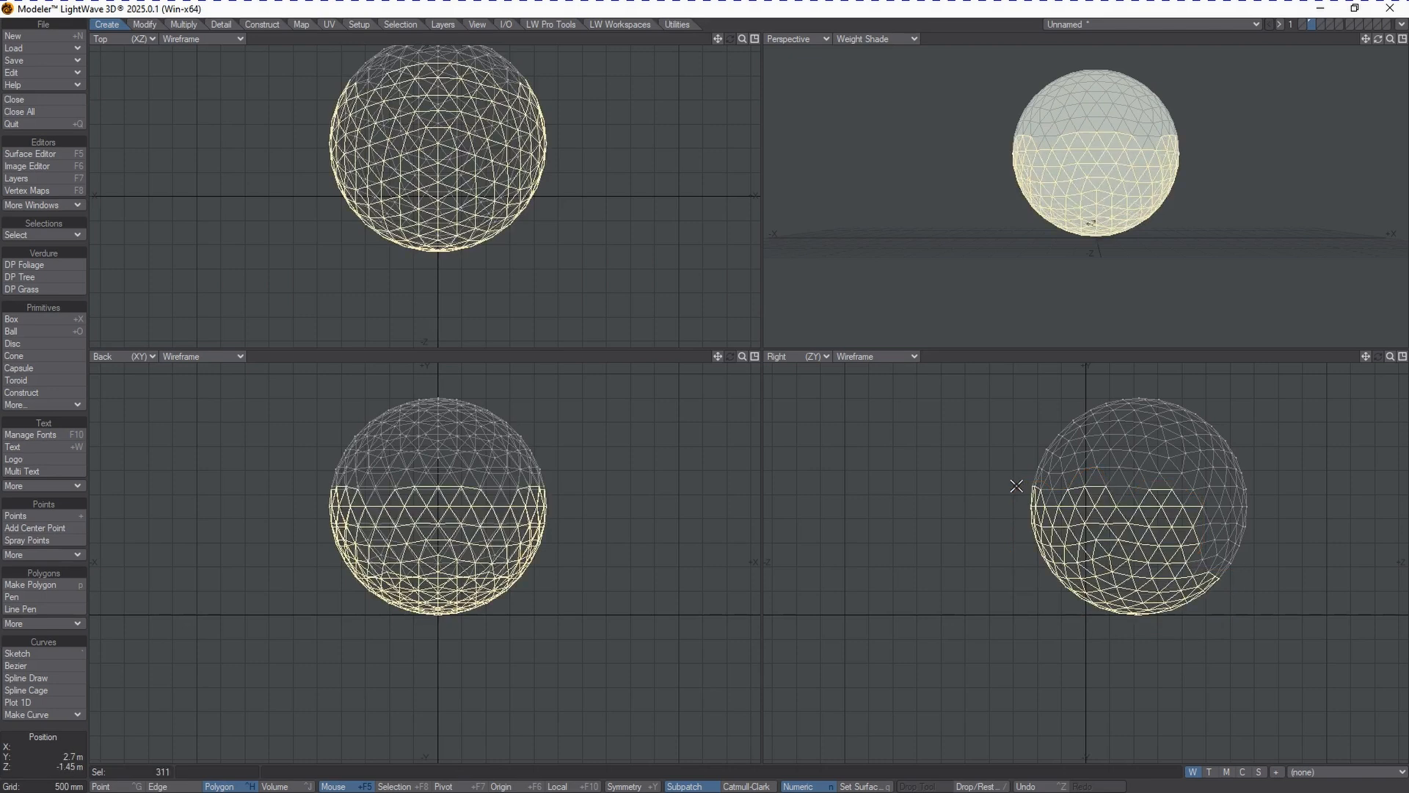
pyautogui.press('Delete')
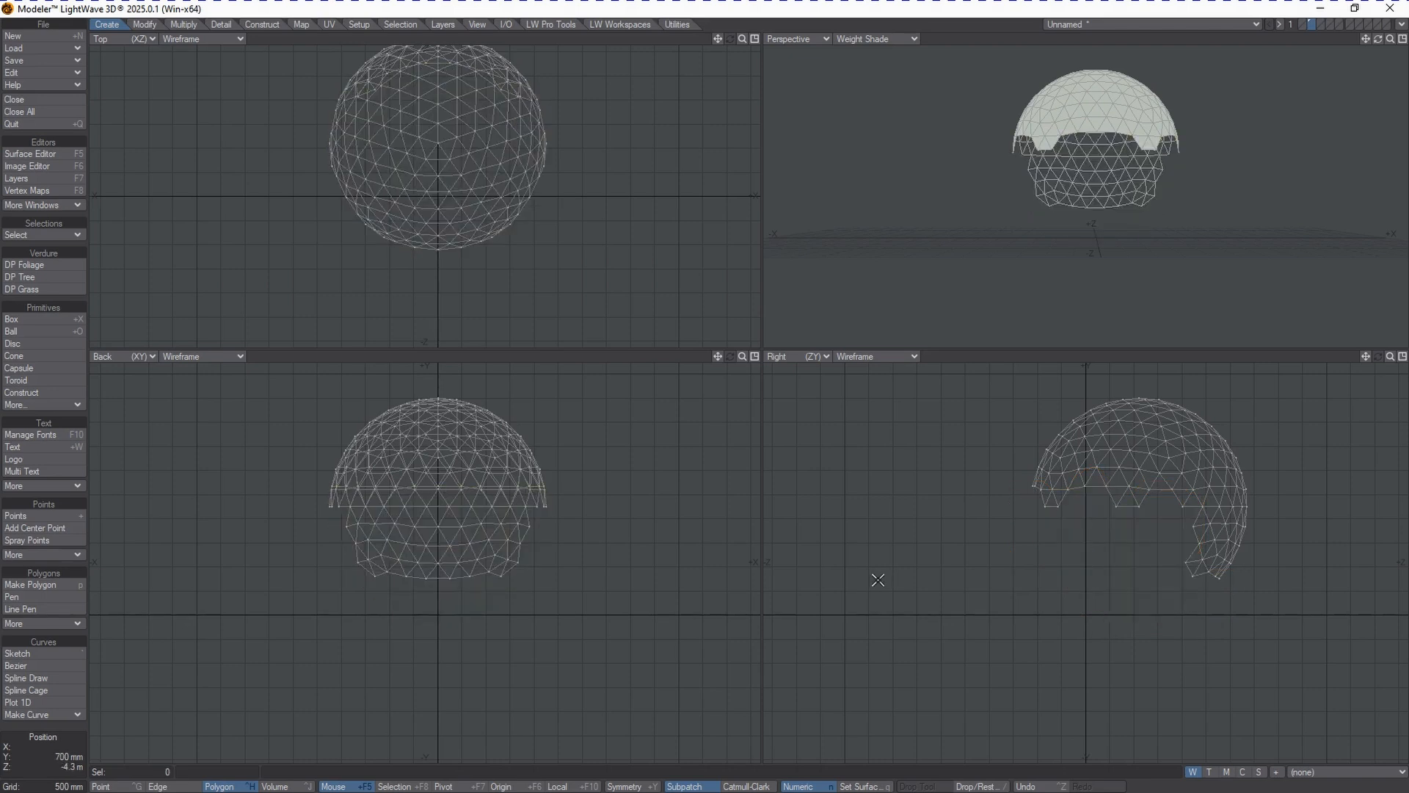
pyautogui.moveTo(1378, 39); pyautogui.dragTo(1378, 44)
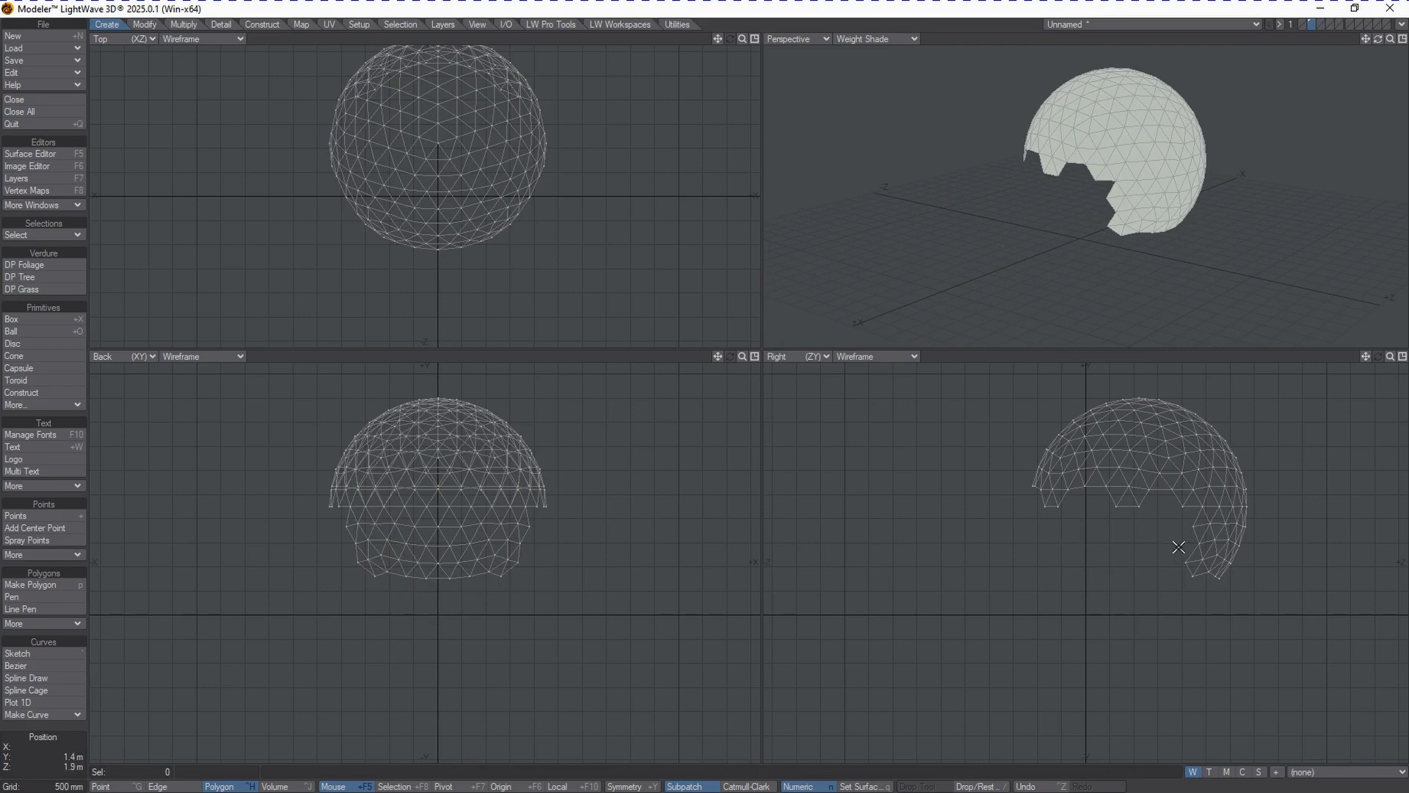
pyautogui.moveTo(1198, 527); pyautogui.dragTo(1198, 566)
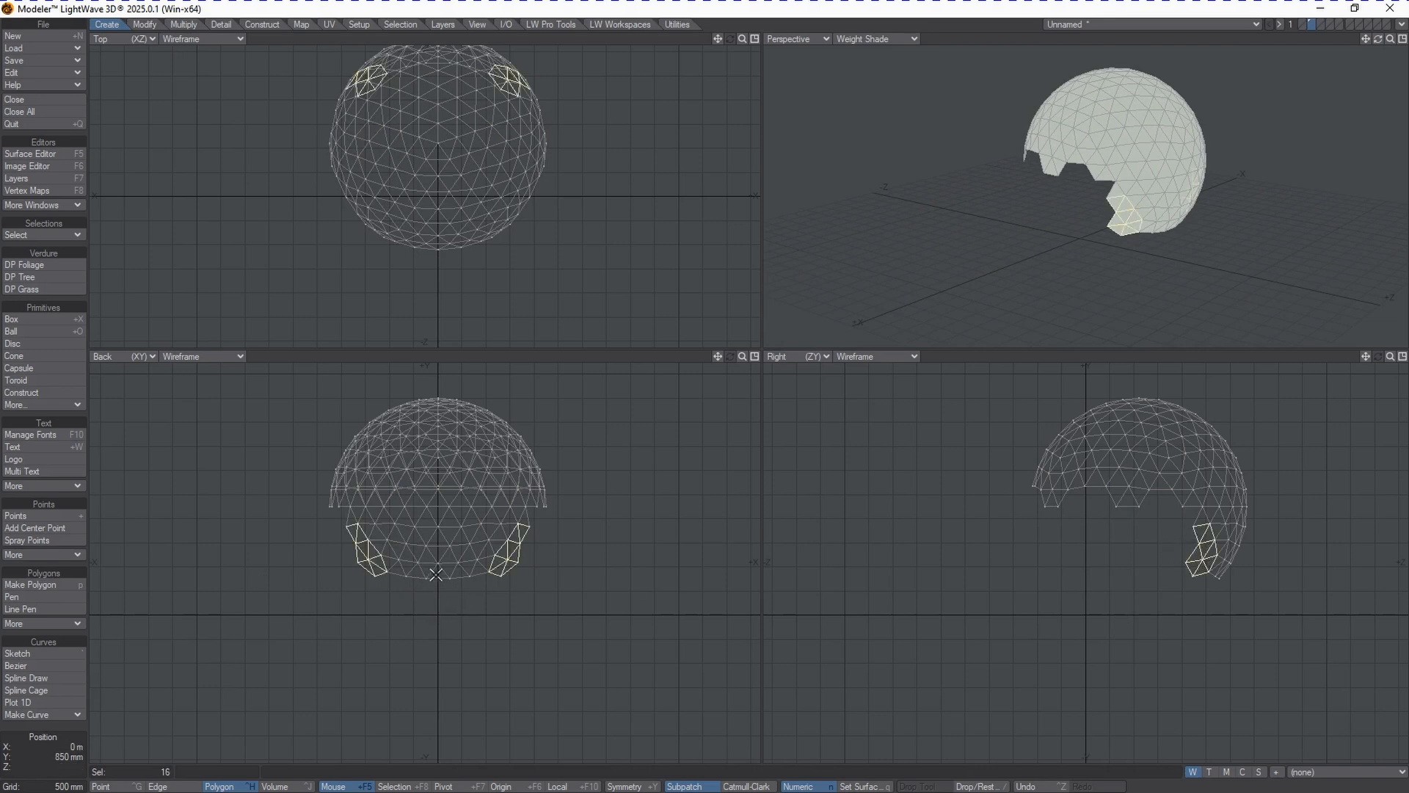
pyautogui.moveTo(445, 567)
pyautogui.mouseDown()
pyautogui.moveTo(459, 561)
pyautogui.moveTo(427, 561)
pyautogui.moveTo(458, 574)
pyautogui.mouseUp()
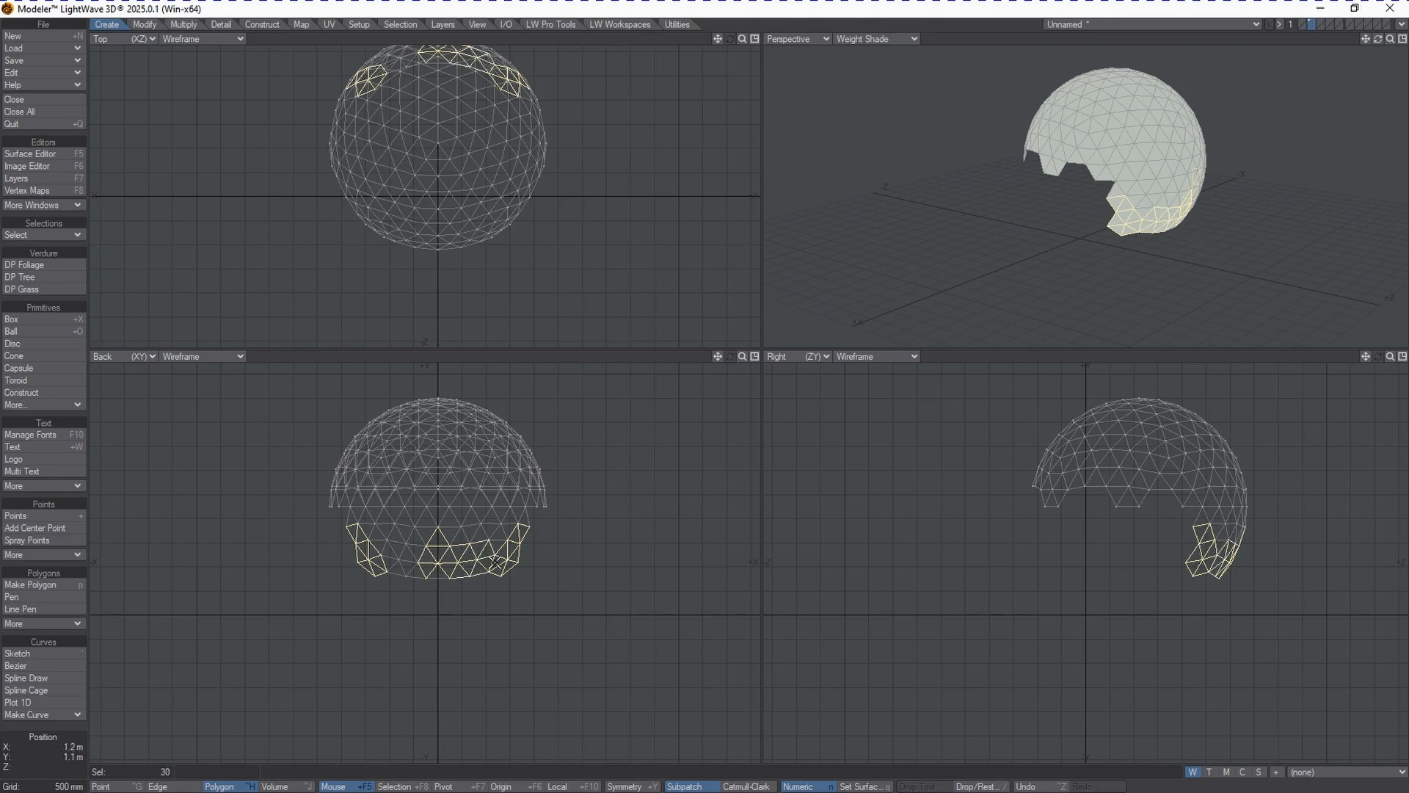
pyautogui.press('Delete')
pyautogui.click(437, 571)
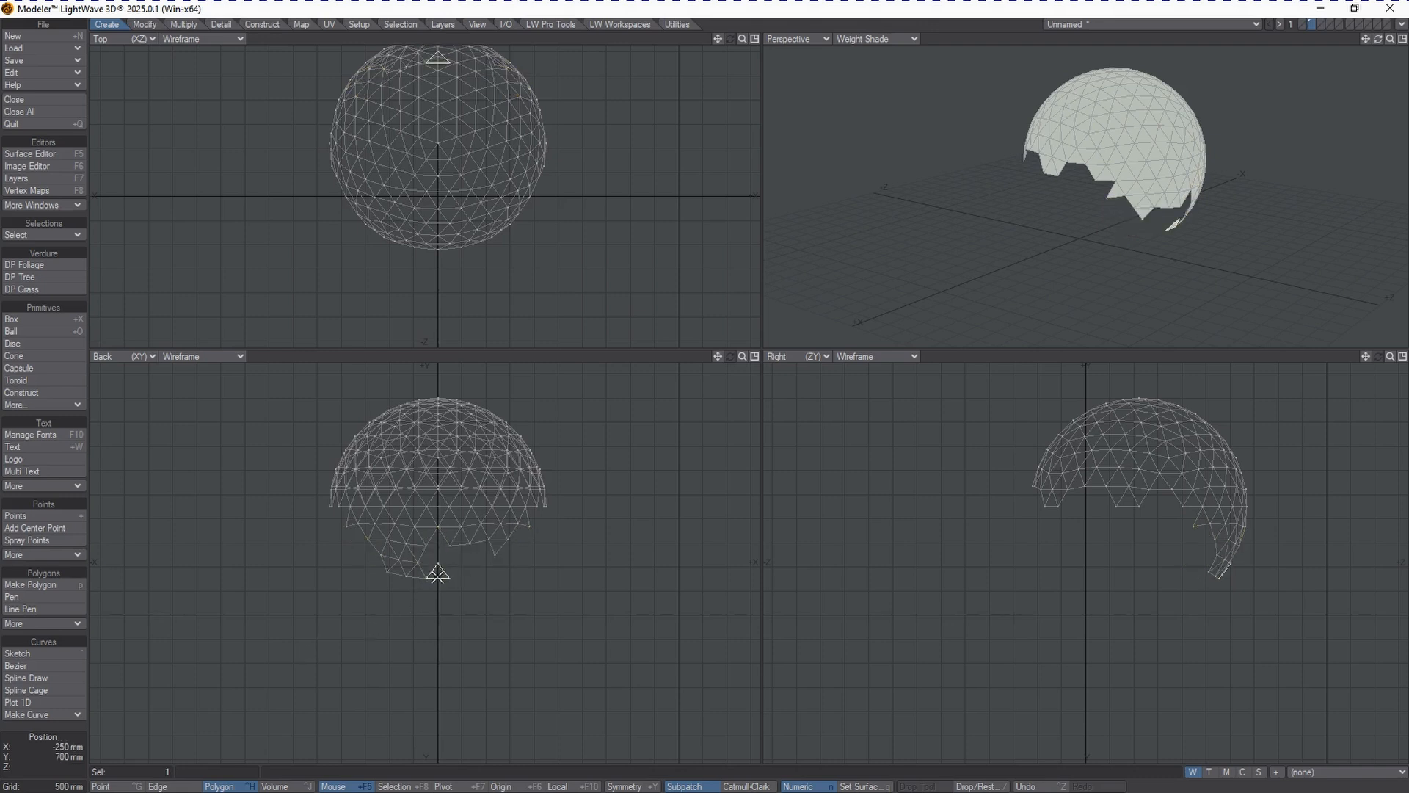
pyautogui.press('Delete')
pyautogui.moveTo(1378, 41); pyautogui.dragTo(1367, 44)
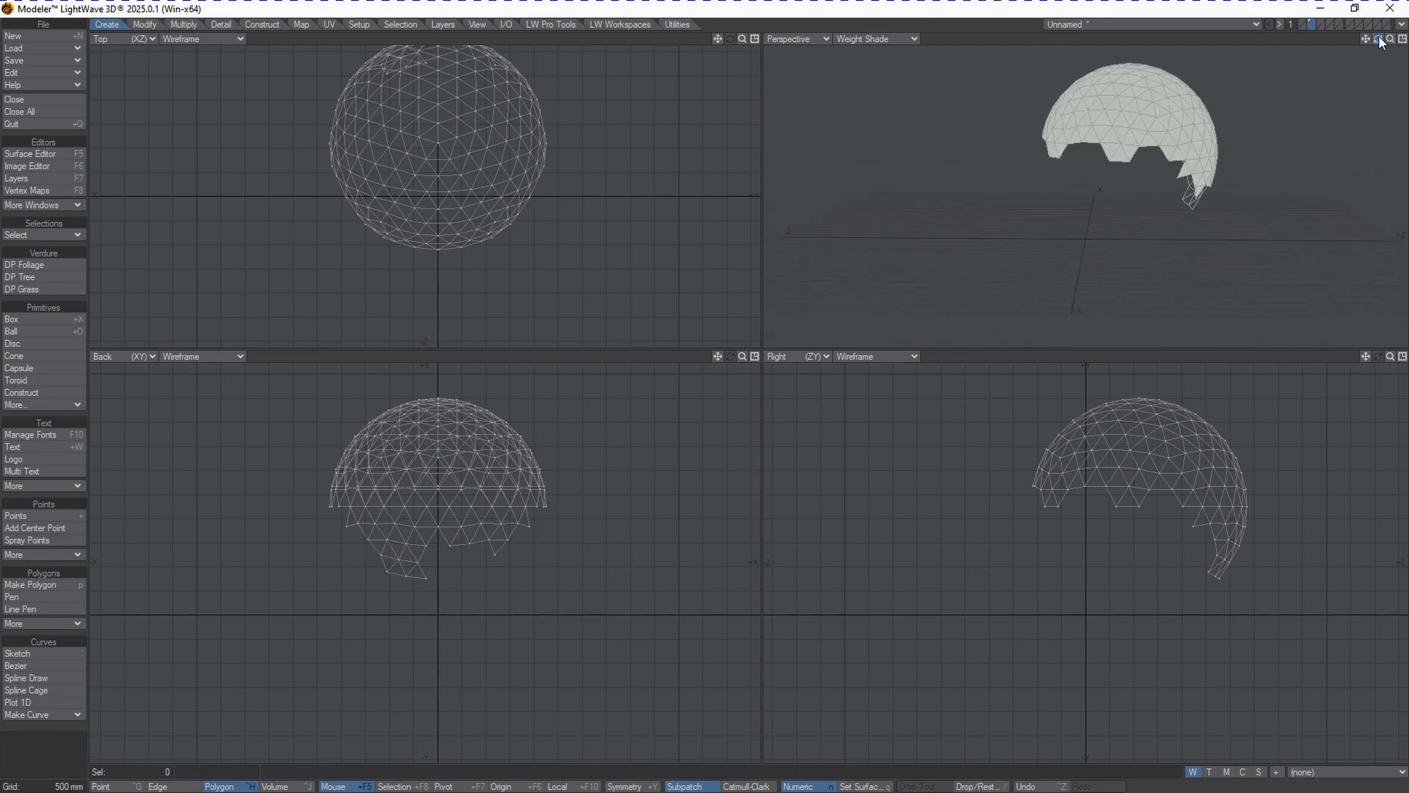
# Step: Put the crown mesh in the background of the empty first layer and generate a tree from it using DP Tree with Interactive Tree enabled
pyautogui.click(1300, 22)
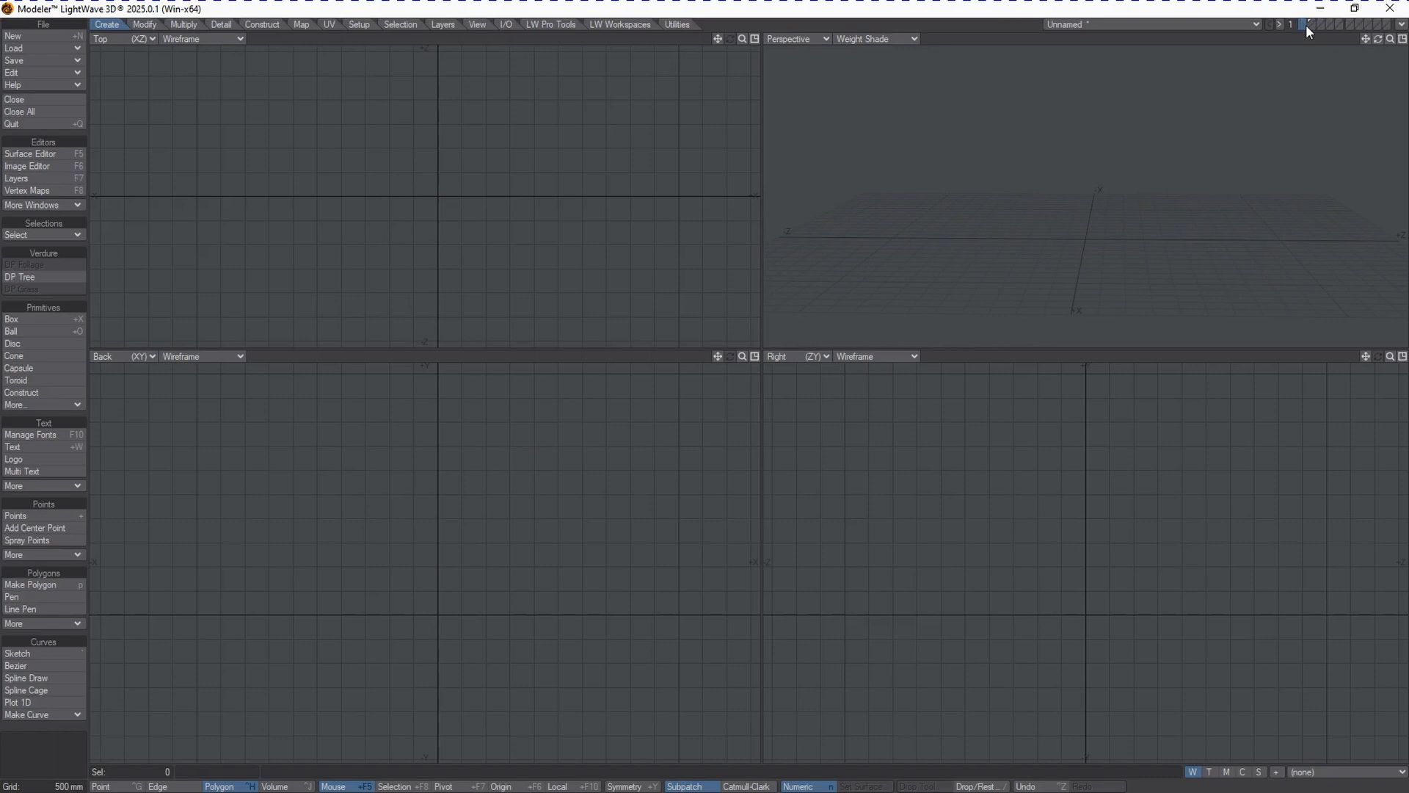
pyautogui.click(1309, 25)
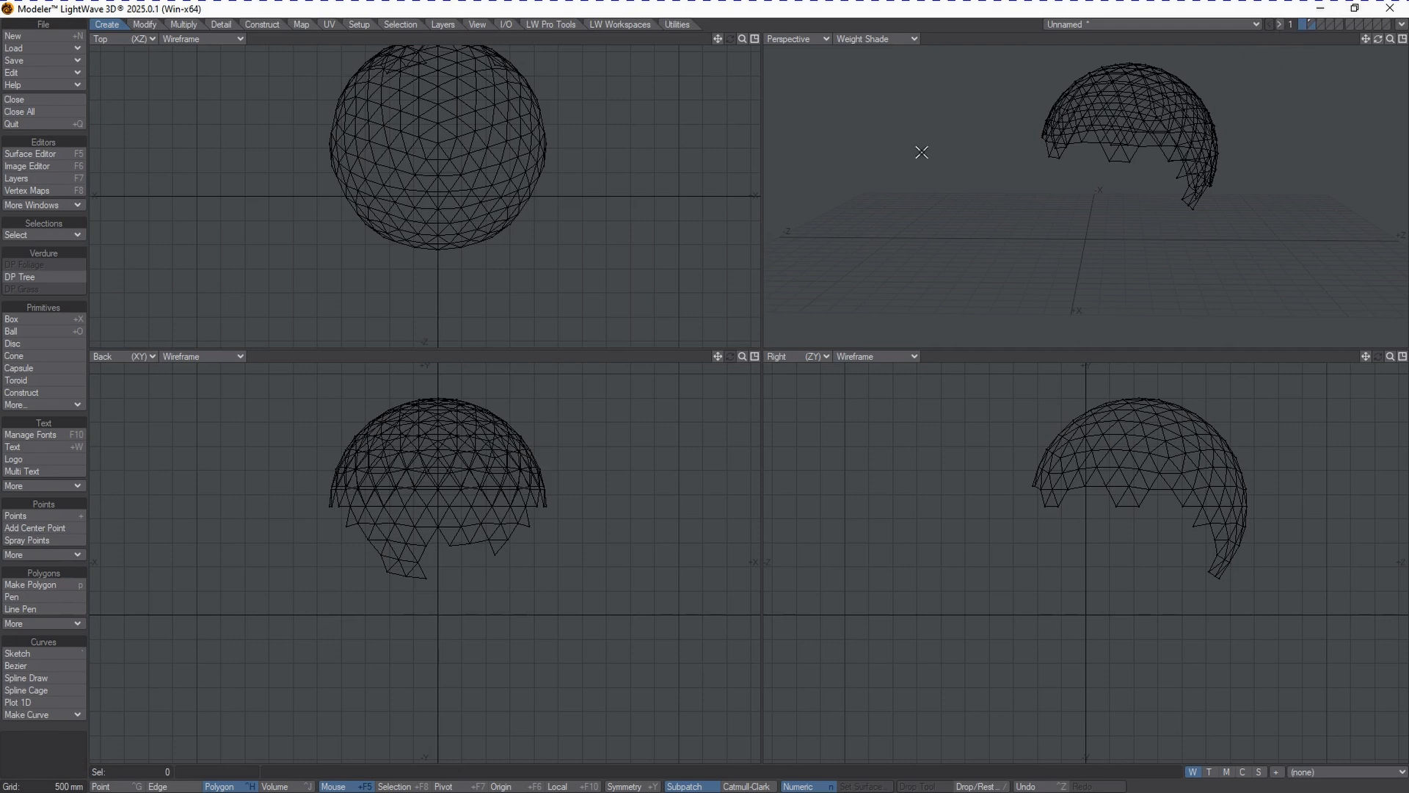
pyautogui.click(20, 278)
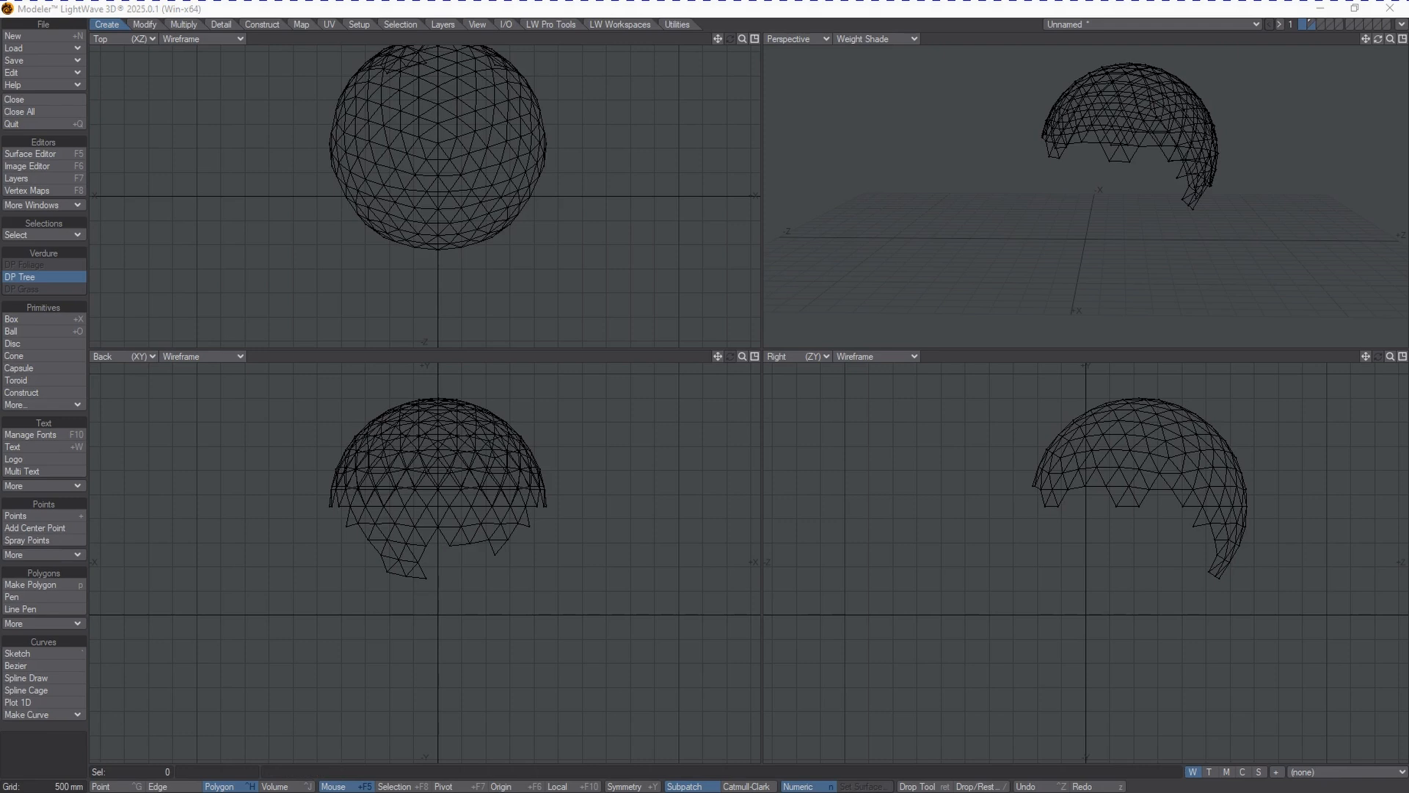
pyautogui.press('n')
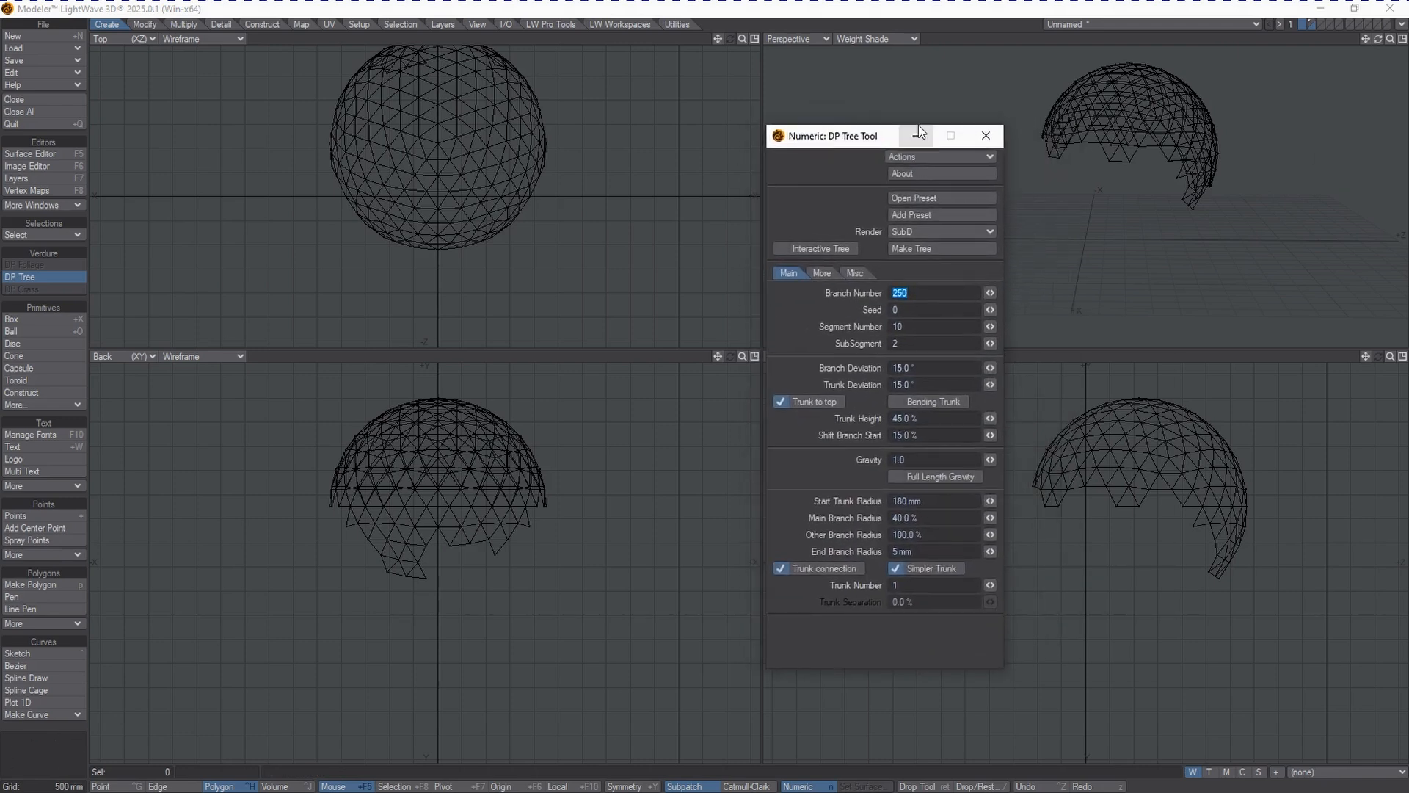
pyautogui.click(781, 248)
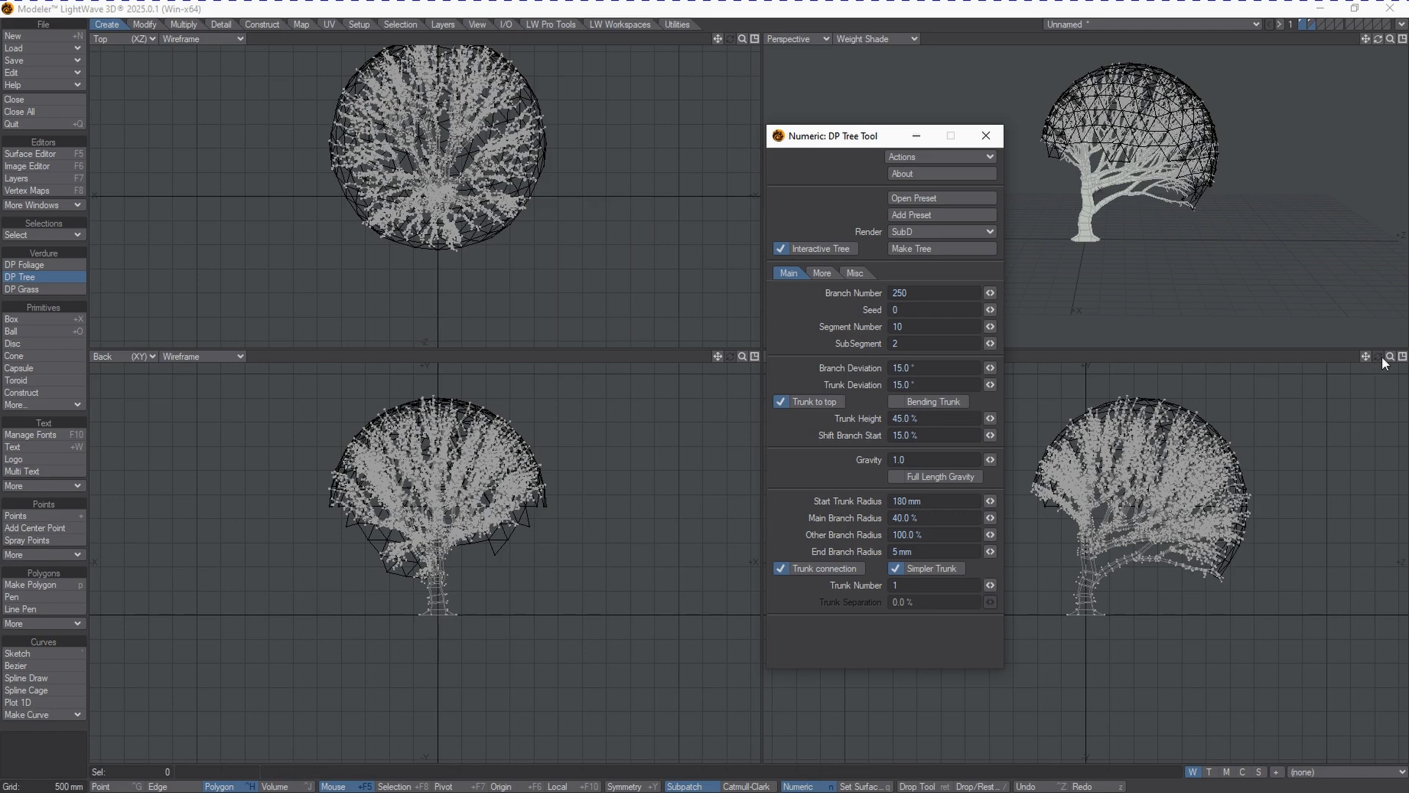
pyautogui.moveTo(1390, 360)
pyautogui.mouseDown()
pyautogui.moveTo(1368, 345)
pyautogui.moveTo(1365, 356)
pyautogui.mouseUp()
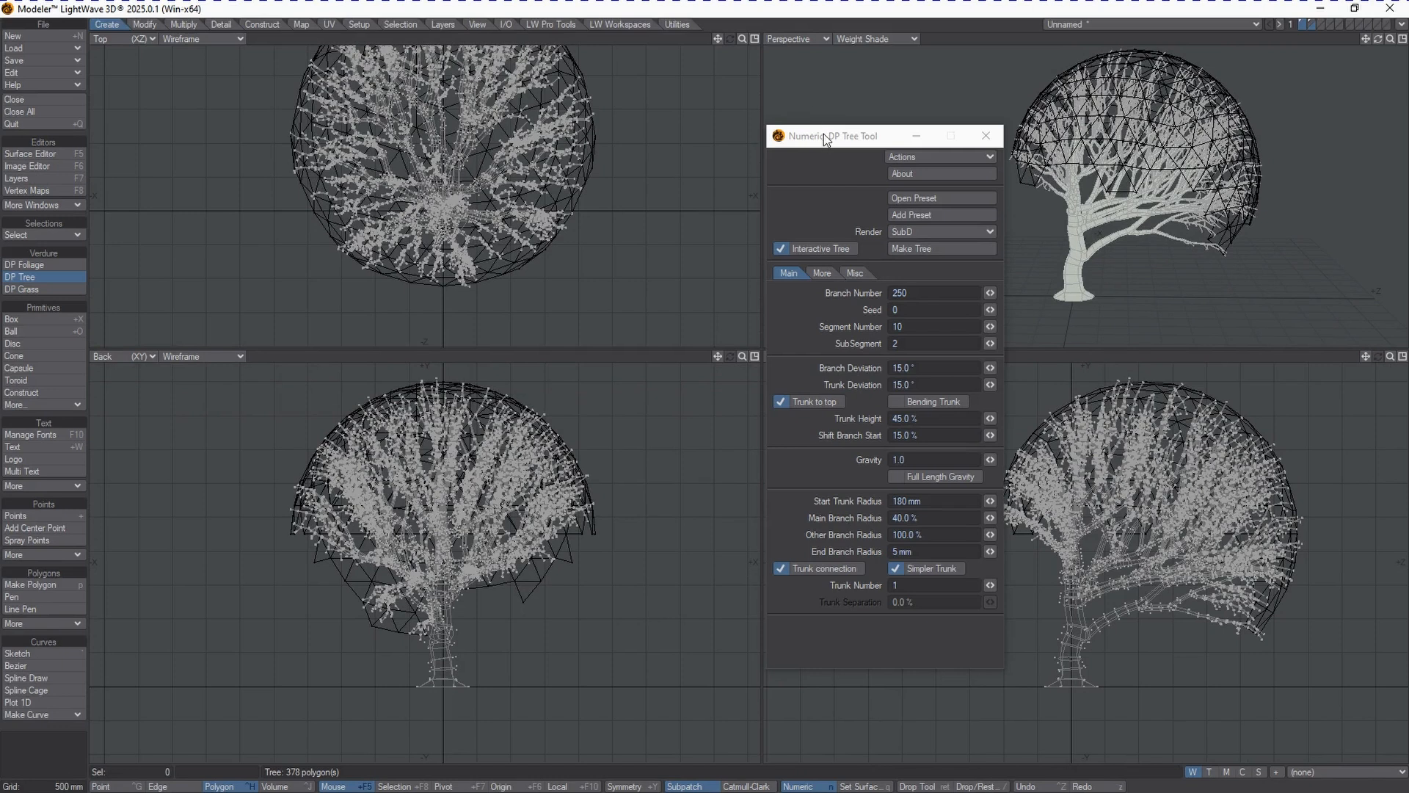
pyautogui.moveTo(822, 136); pyautogui.dragTo(712, 120)
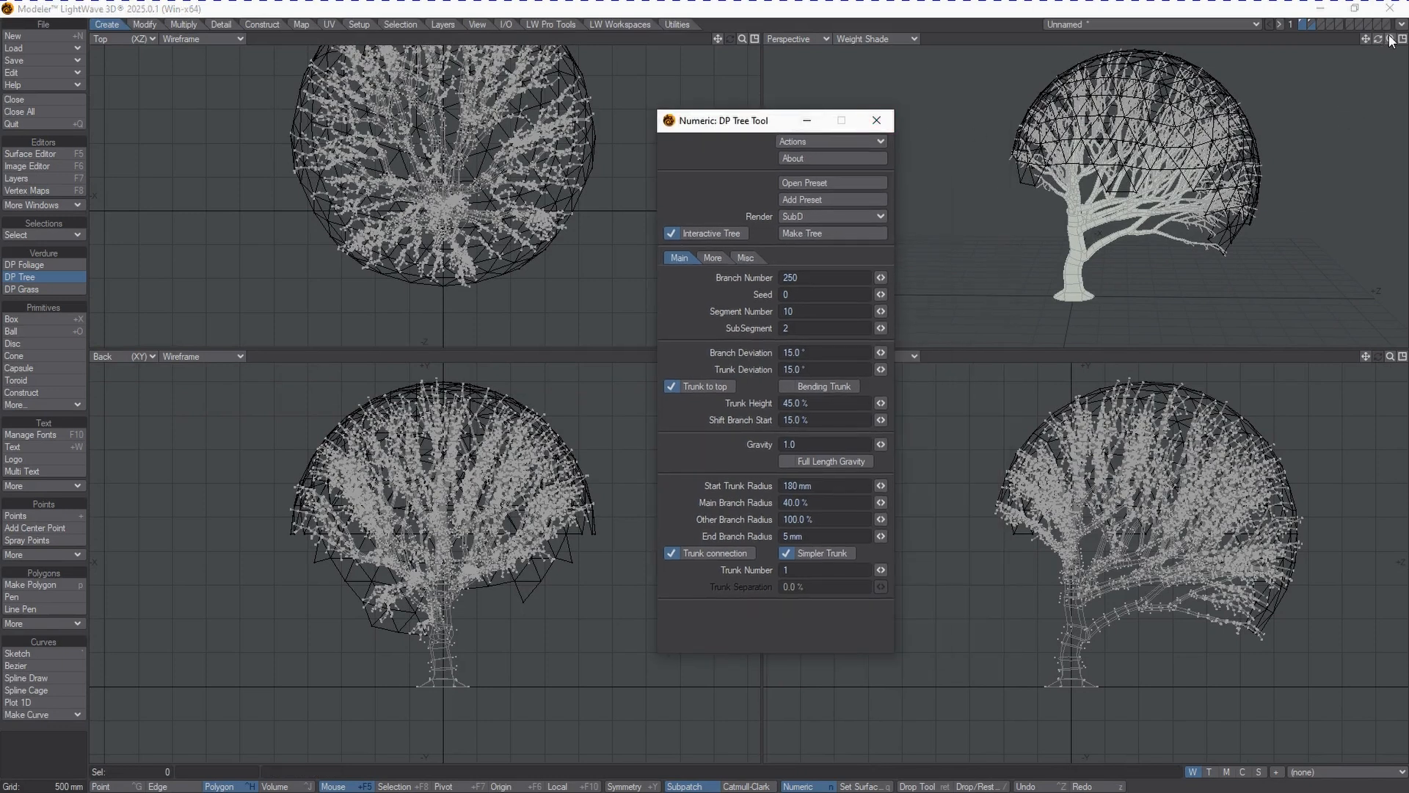
# Step: Set the tree's End Branch Shift to 106 mm, Align To BG Normal to 52%, Segment Variation to 97% and Segment Min Angle to 14.5°
pyautogui.moveTo(1379, 39); pyautogui.dragTo(1384, 44)
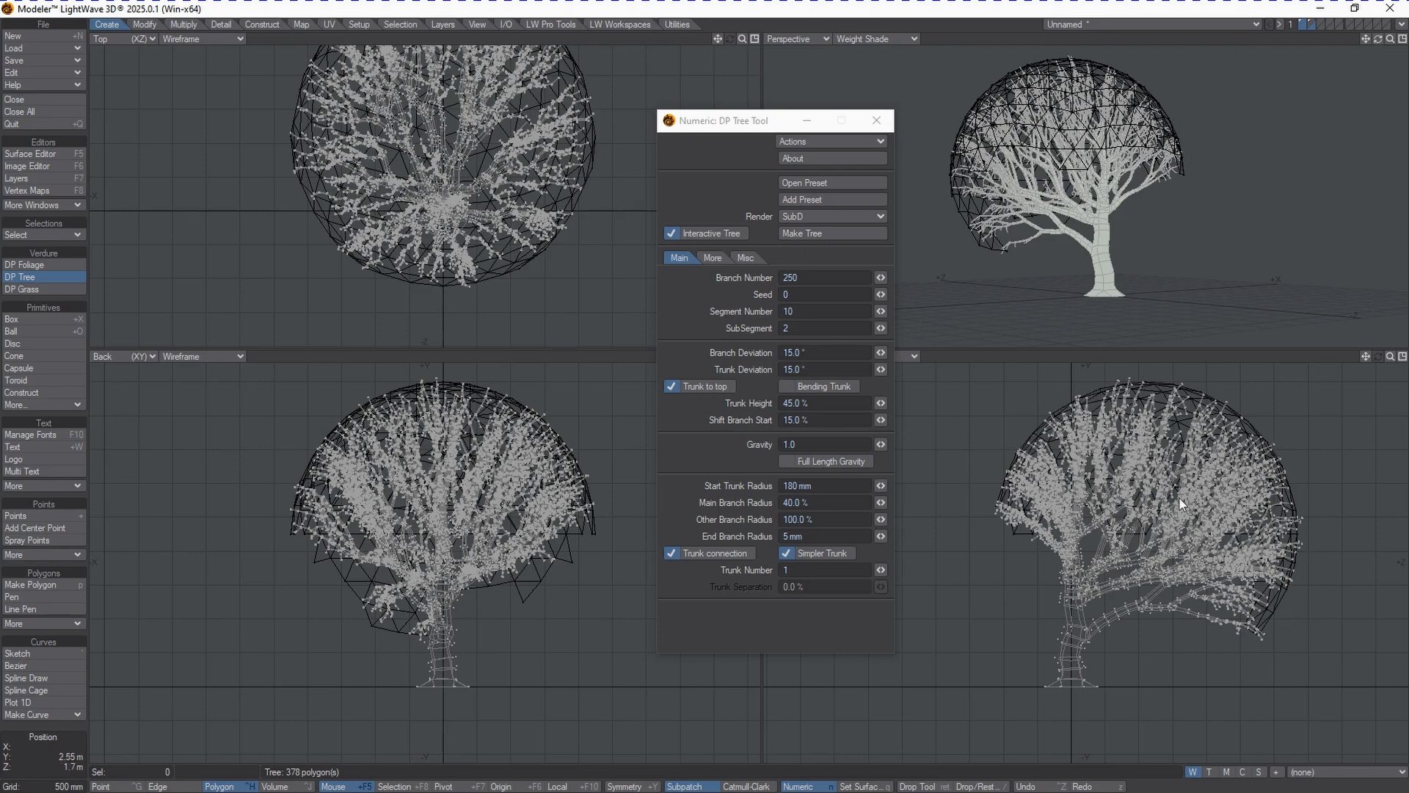
pyautogui.click(721, 260)
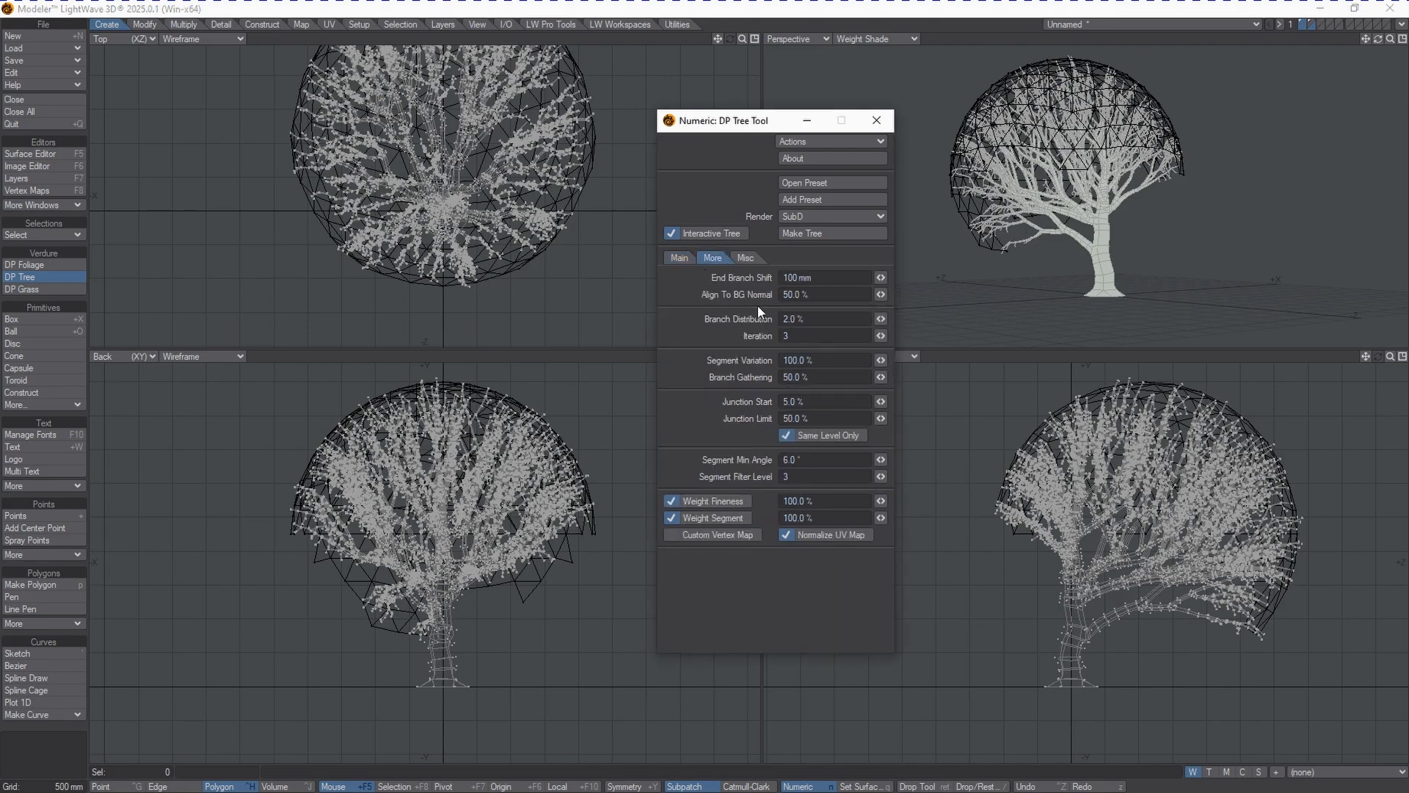
pyautogui.moveTo(880, 278); pyautogui.dragTo(879, 295)
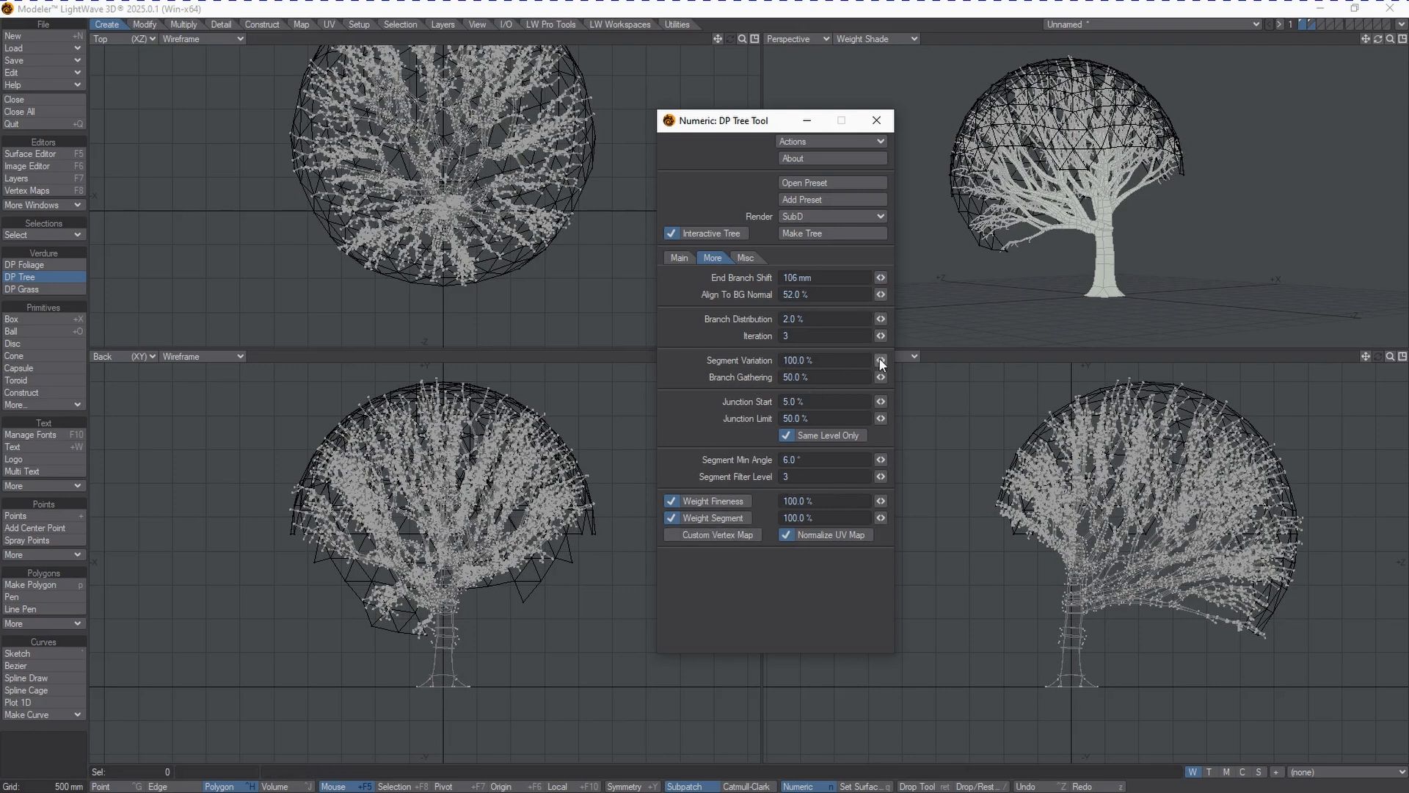
pyautogui.moveTo(881, 362); pyautogui.dragTo(881, 365)
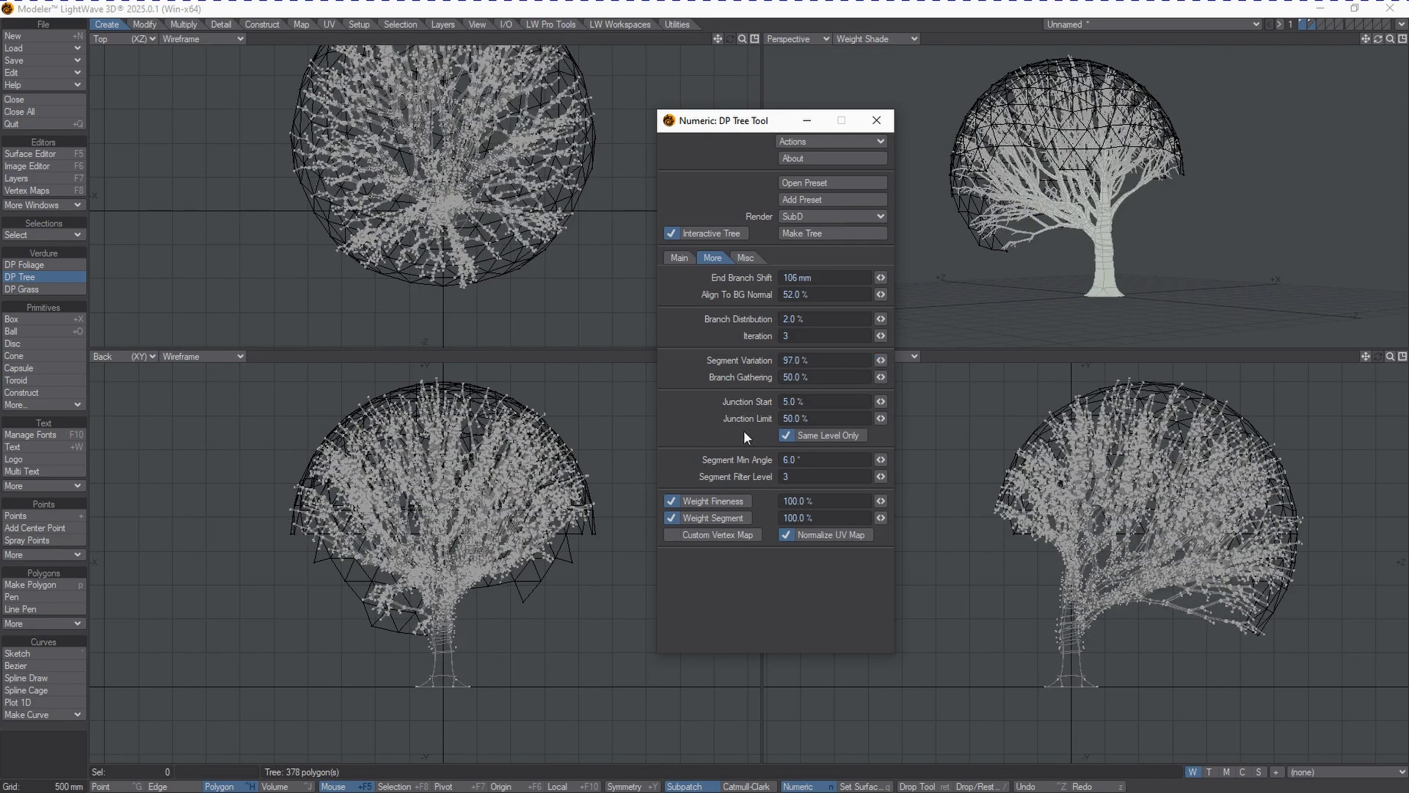
pyautogui.moveTo(882, 455)
pyautogui.mouseDown()
pyautogui.moveTo(903, 460)
pyautogui.moveTo(881, 460)
pyautogui.mouseUp()
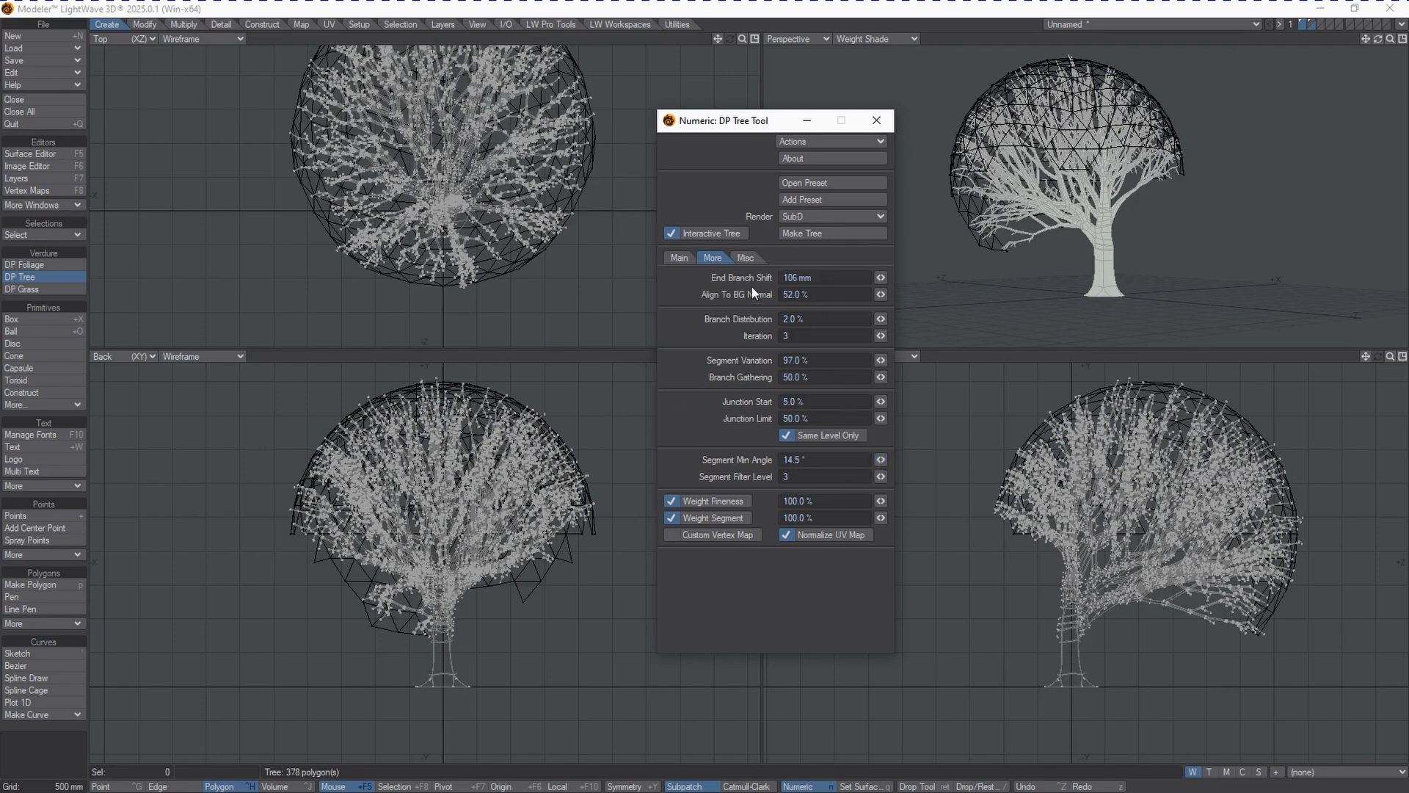
# Step: Try the Off, Up, Down, Right/Left and Side branchlet modes on the tree
pyautogui.click(740, 259)
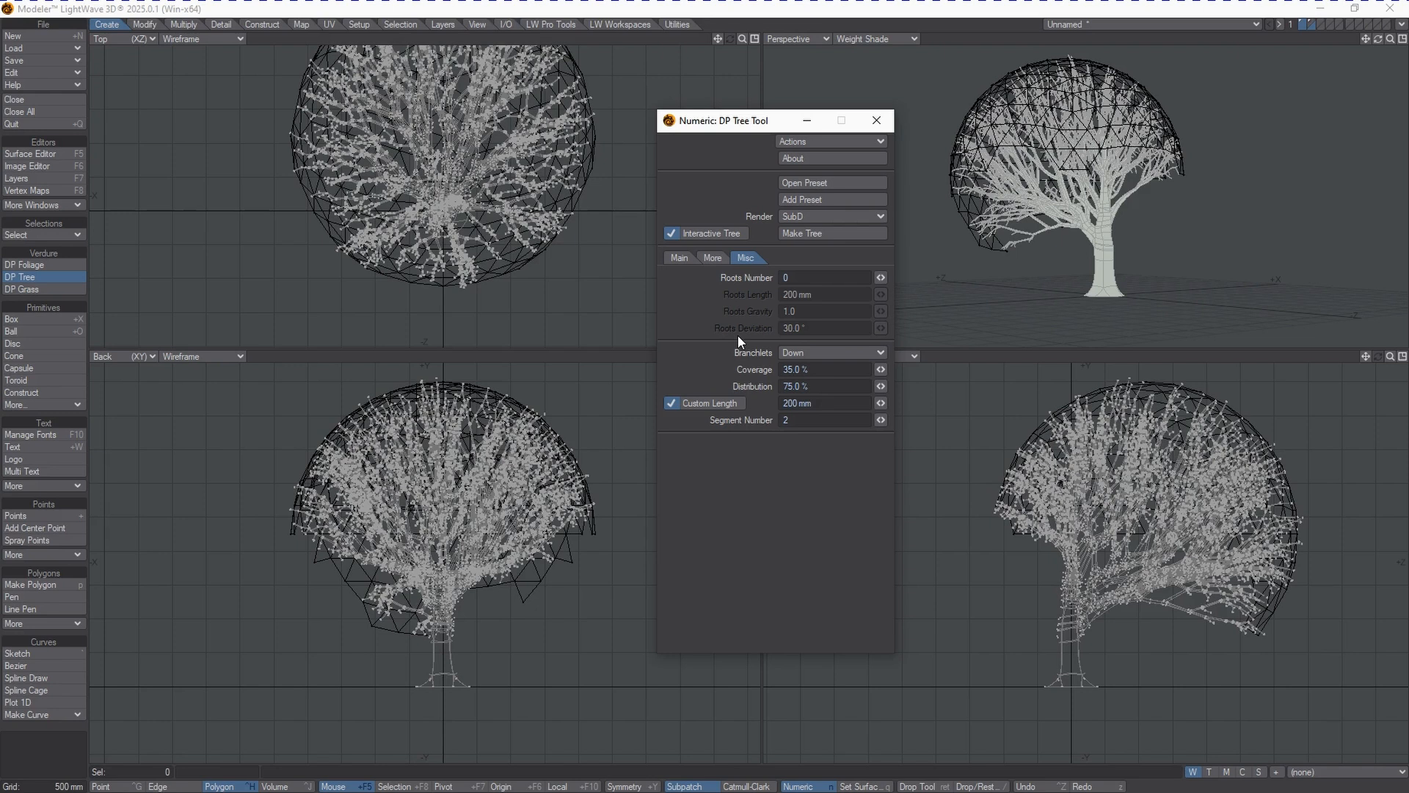
pyautogui.click(828, 353)
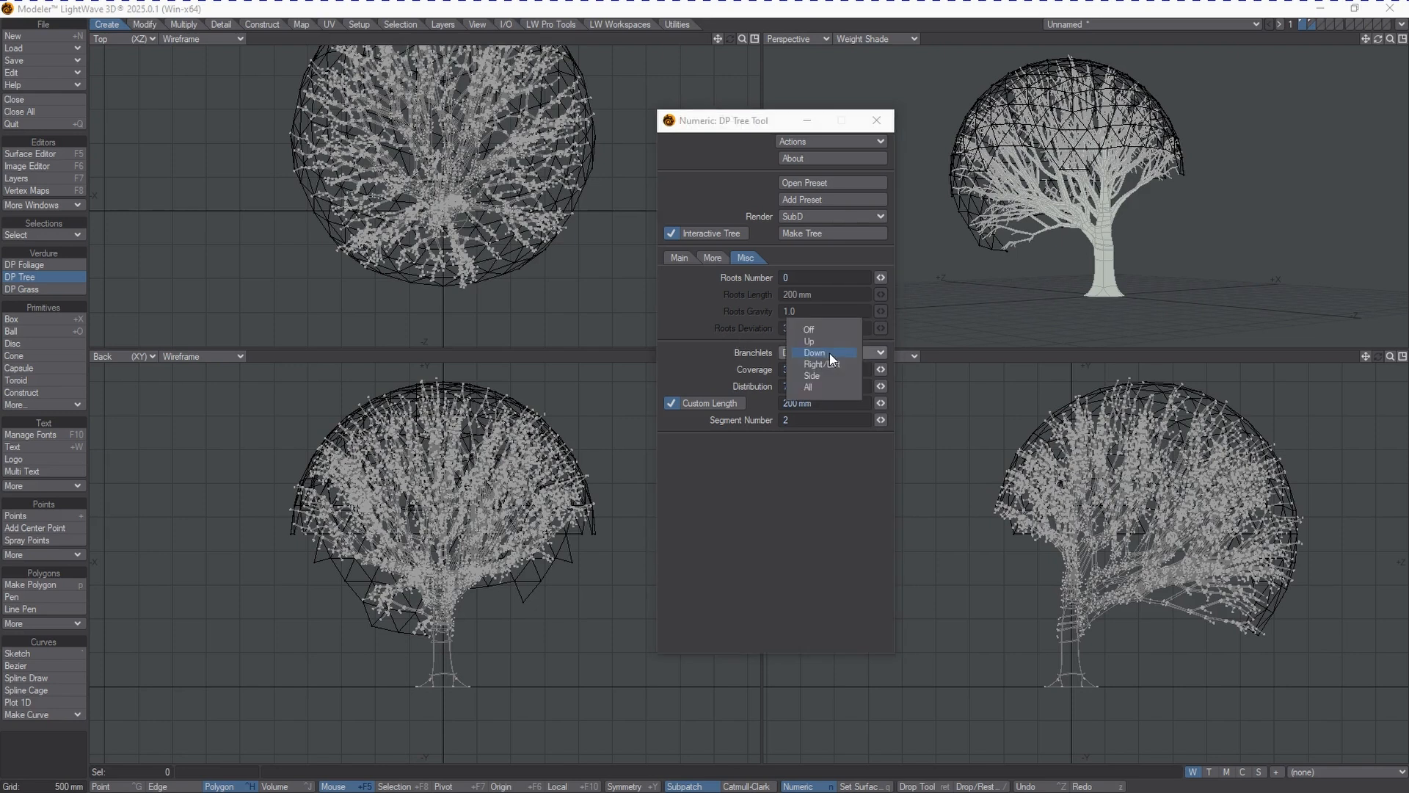
pyautogui.click(834, 327)
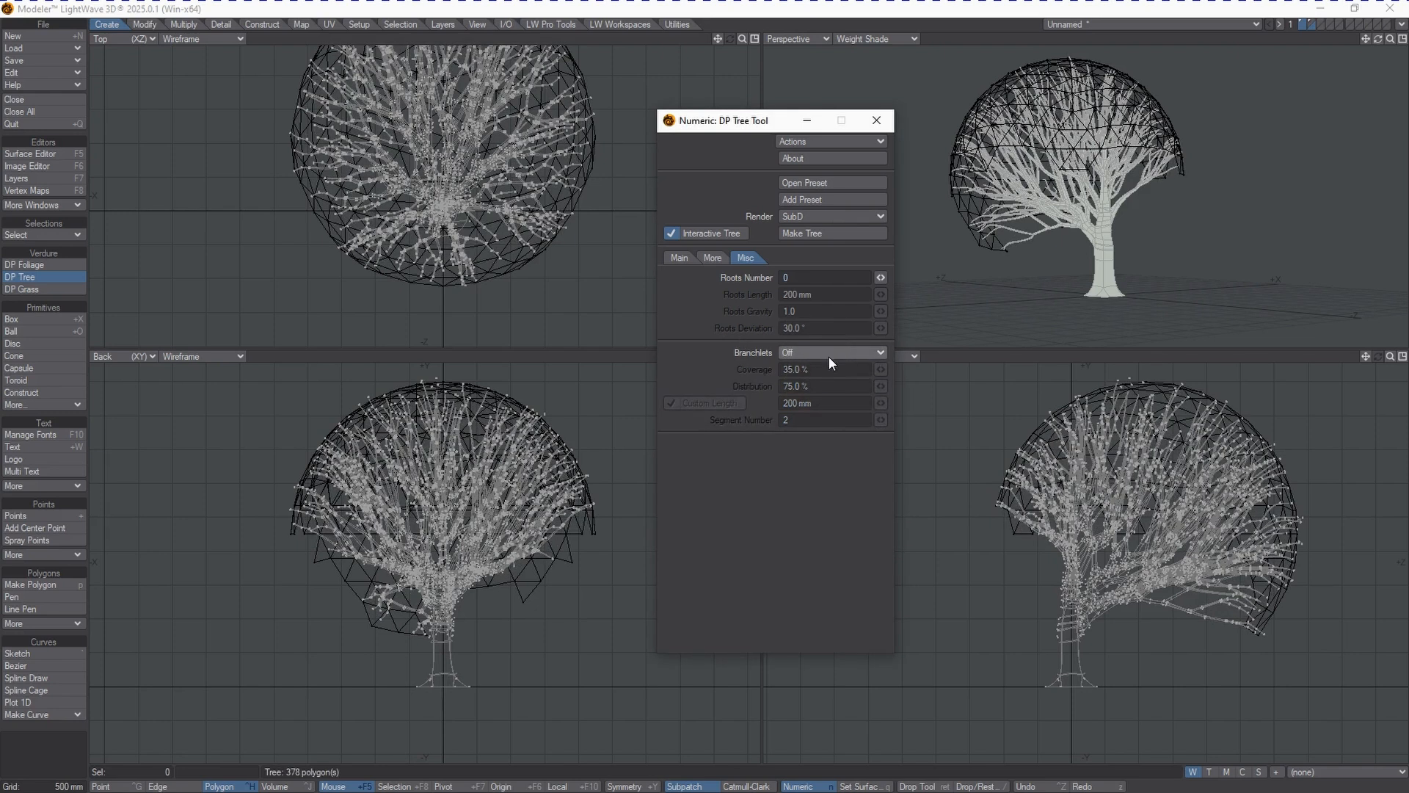
pyautogui.click(830, 356)
pyautogui.click(835, 366)
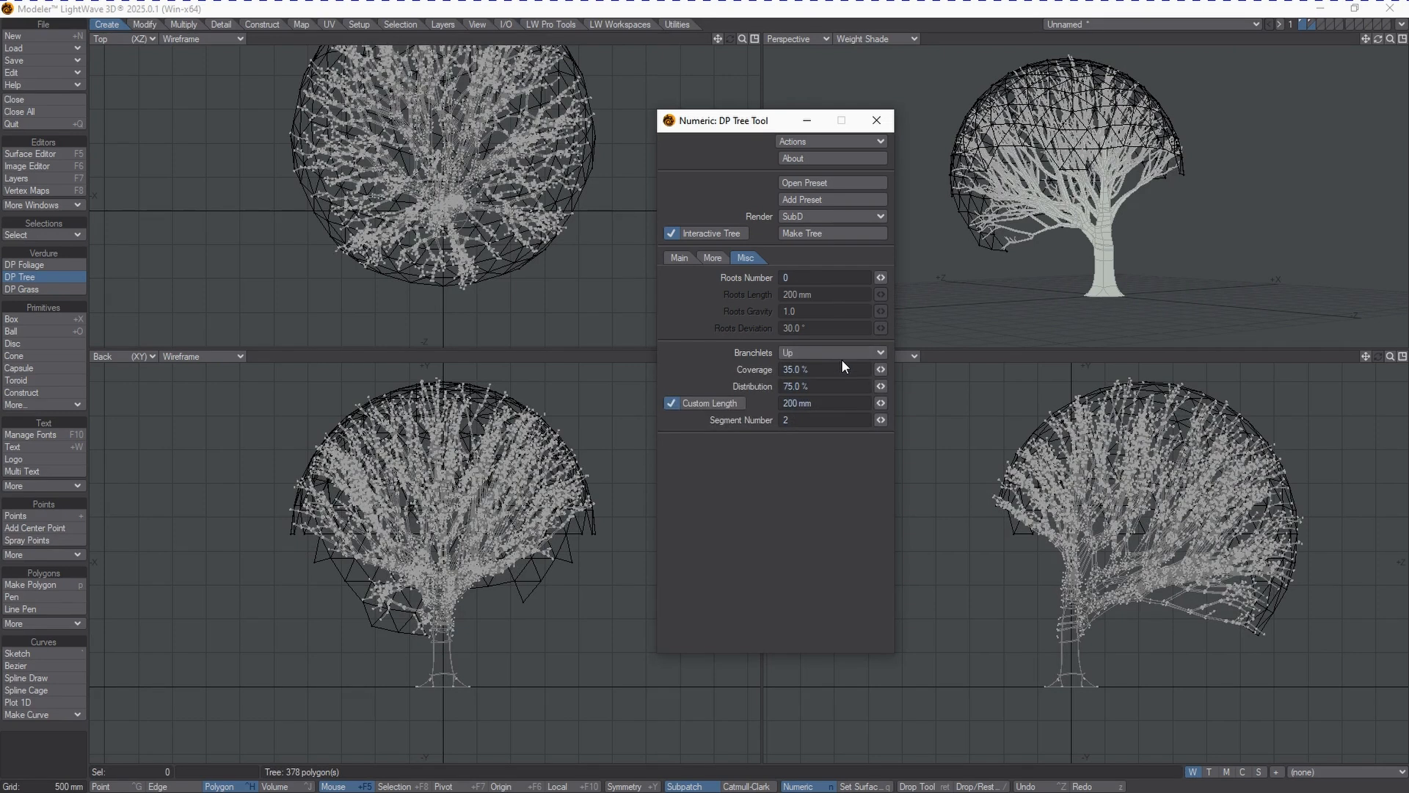
pyautogui.click(857, 354)
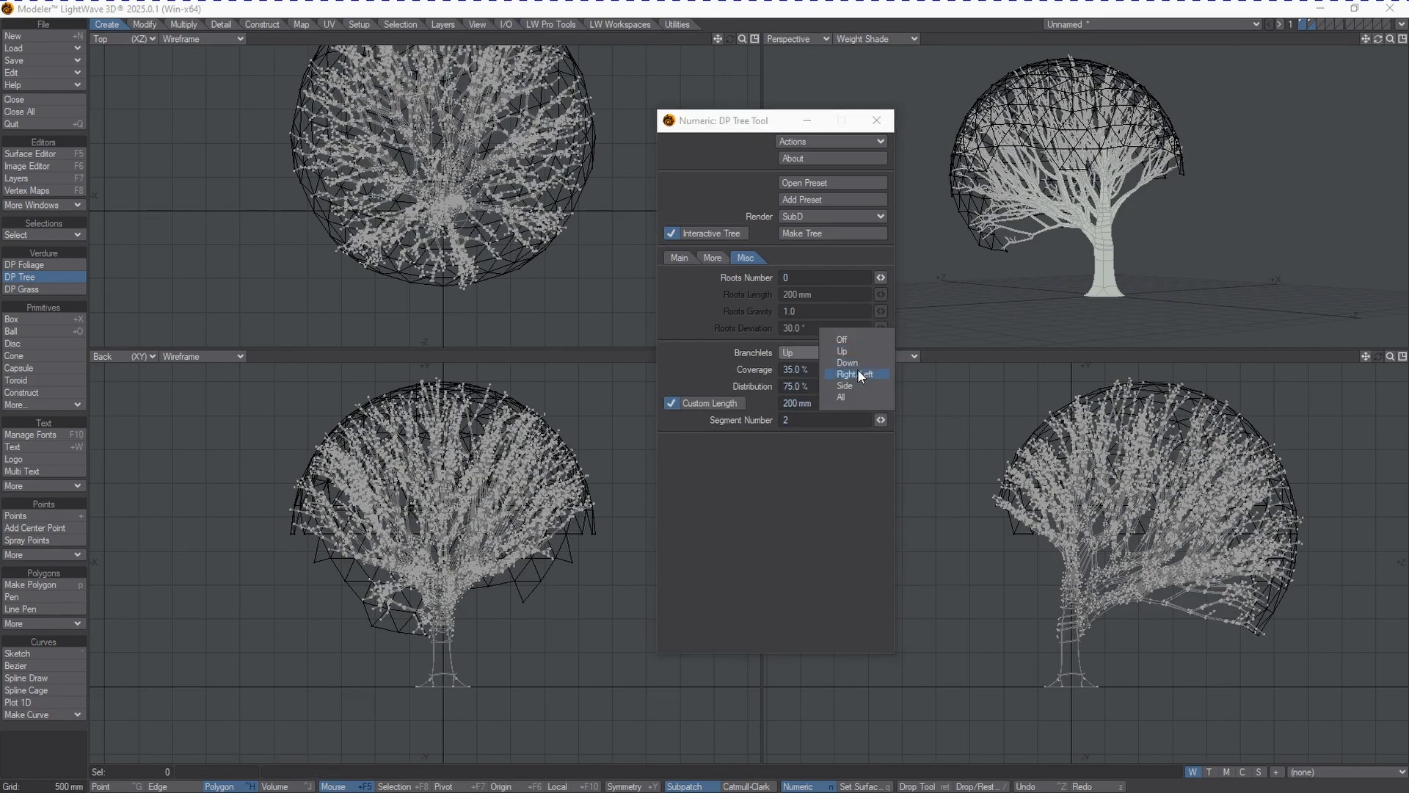
pyautogui.click(858, 364)
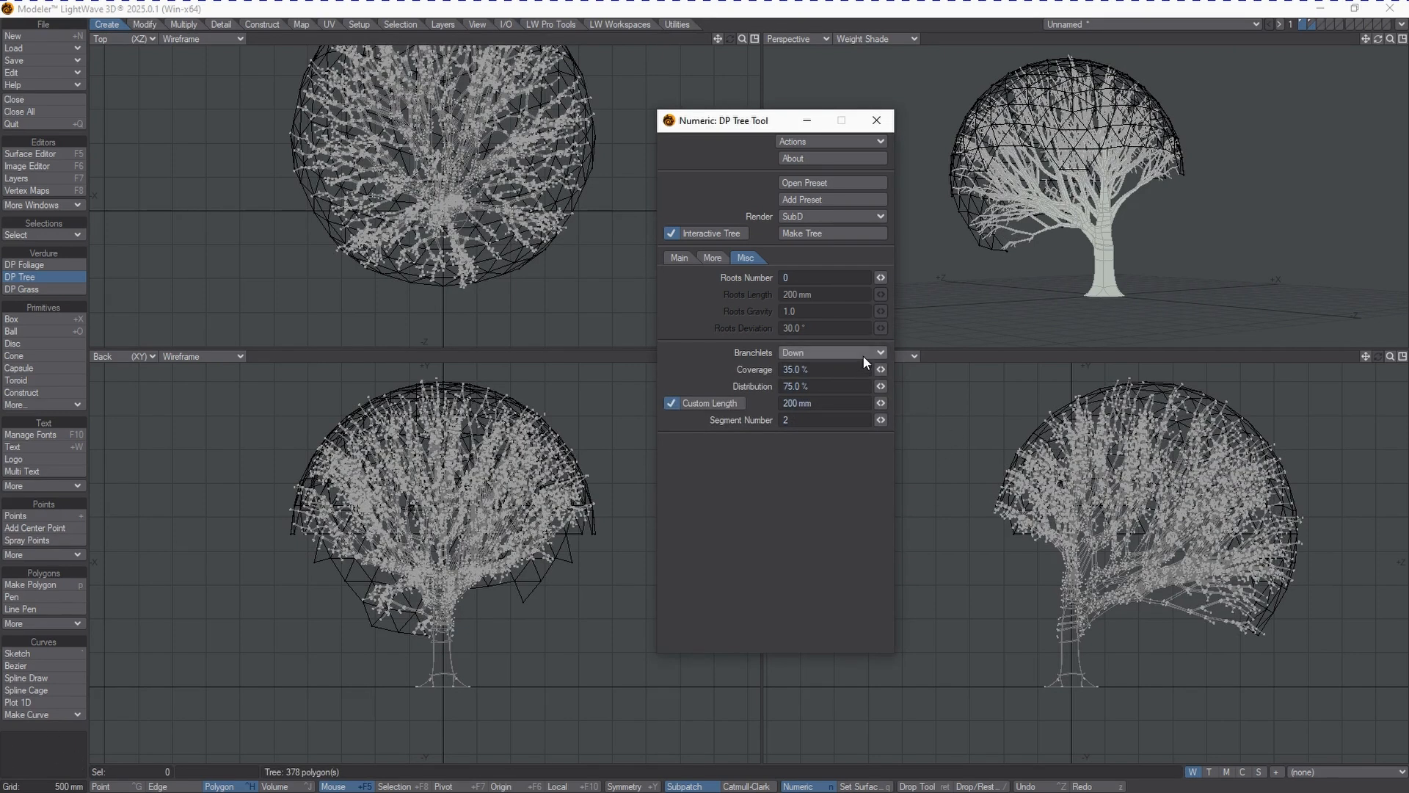
pyautogui.click(864, 355)
pyautogui.click(869, 366)
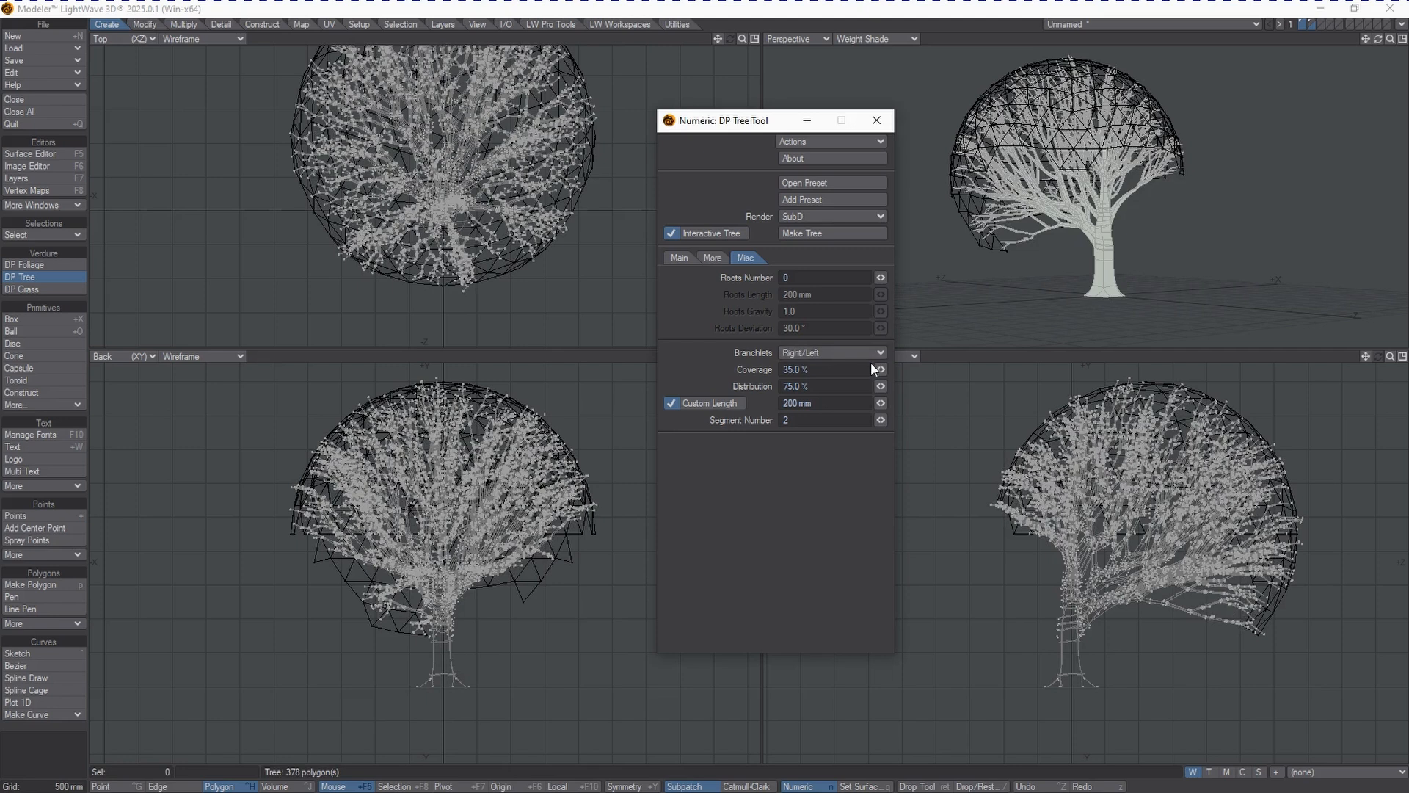
pyautogui.click(864, 355)
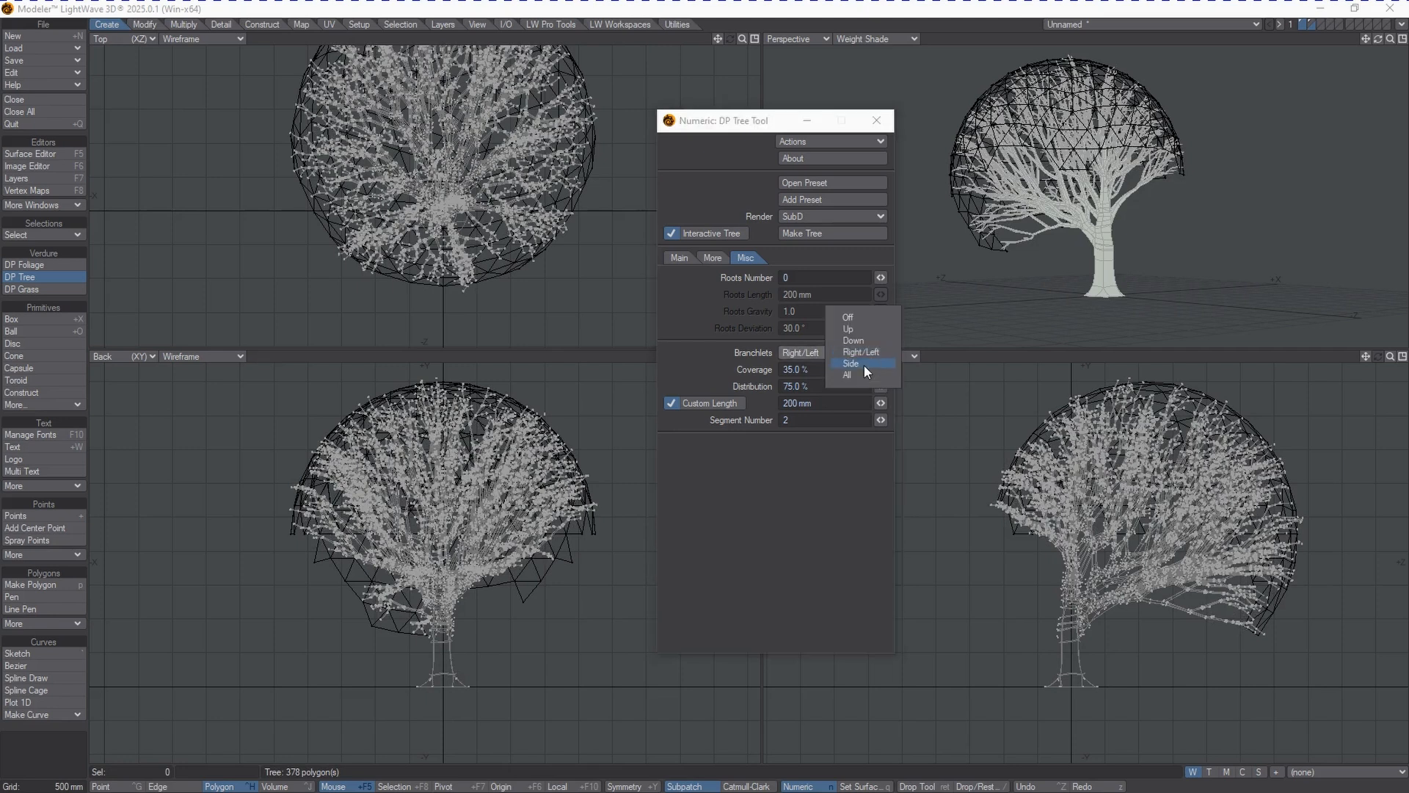
pyautogui.click(865, 363)
# Step: Set the tree's branchlets to All with 15% coverage, a custom length of 232 mm and 6 segments
pyautogui.click(867, 353)
pyautogui.click(861, 366)
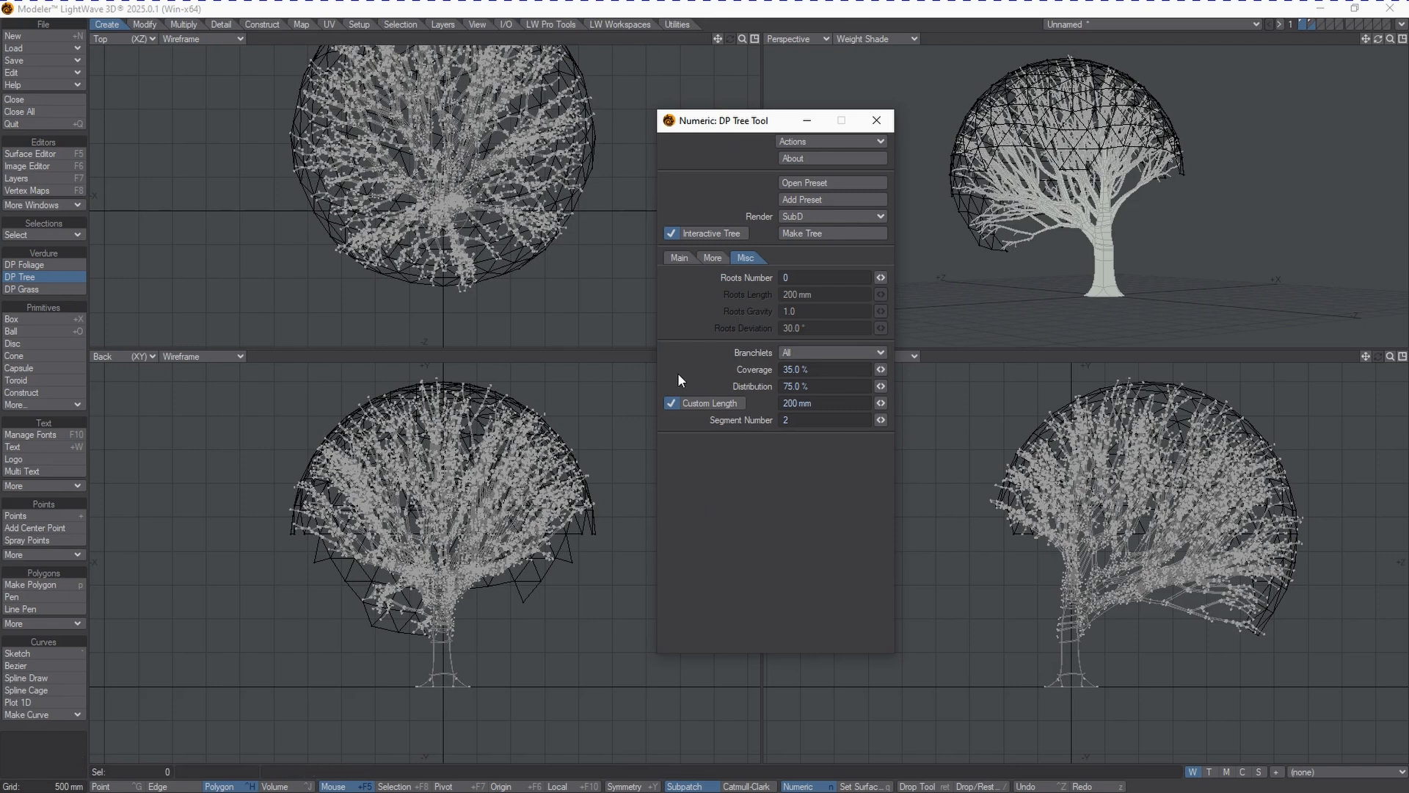
pyautogui.moveTo(844, 371); pyautogui.dragTo(696, 382)
pyautogui.write('15')
pyautogui.press('Tab')
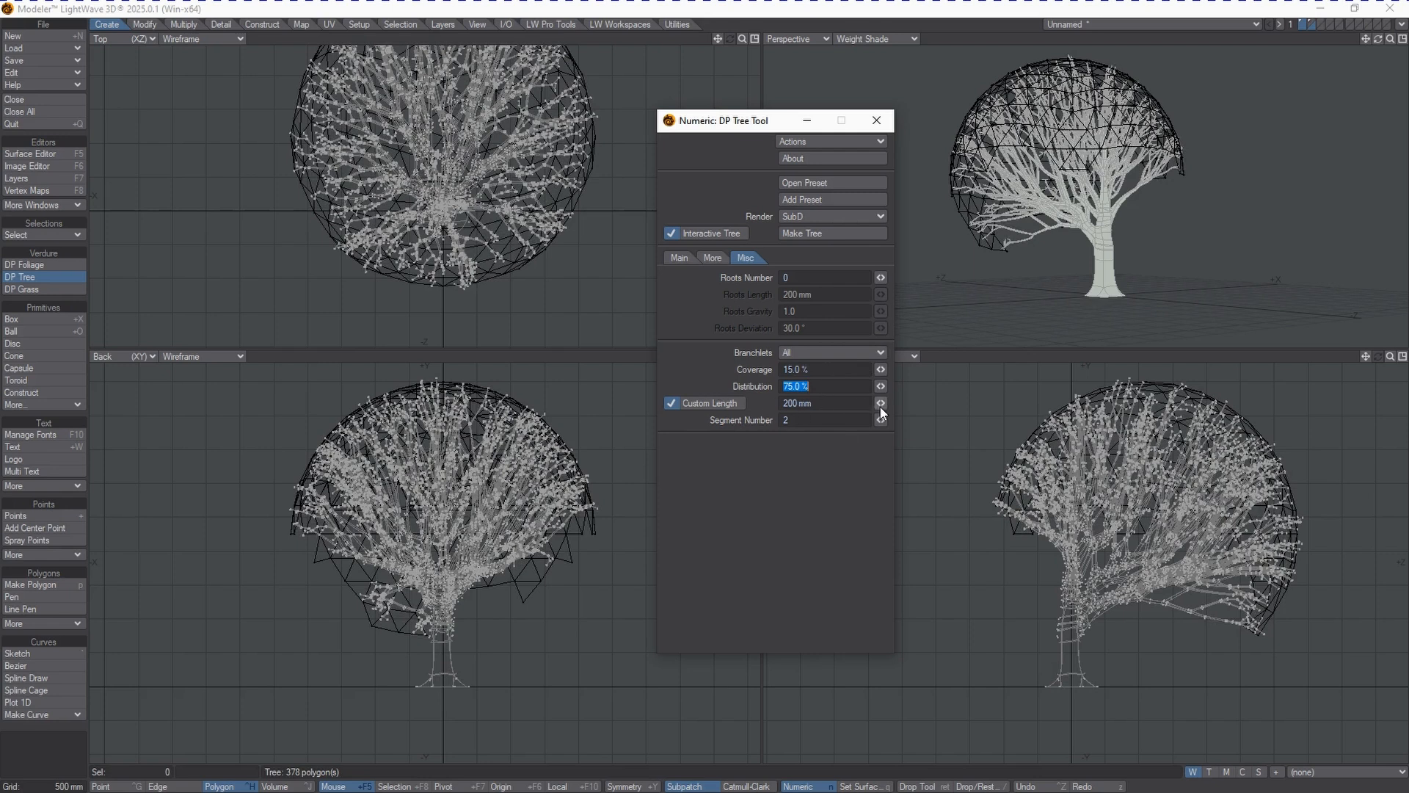
pyautogui.moveTo(879, 406)
pyautogui.mouseDown()
pyautogui.moveTo(896, 403)
pyautogui.moveTo(881, 411)
pyautogui.mouseUp()
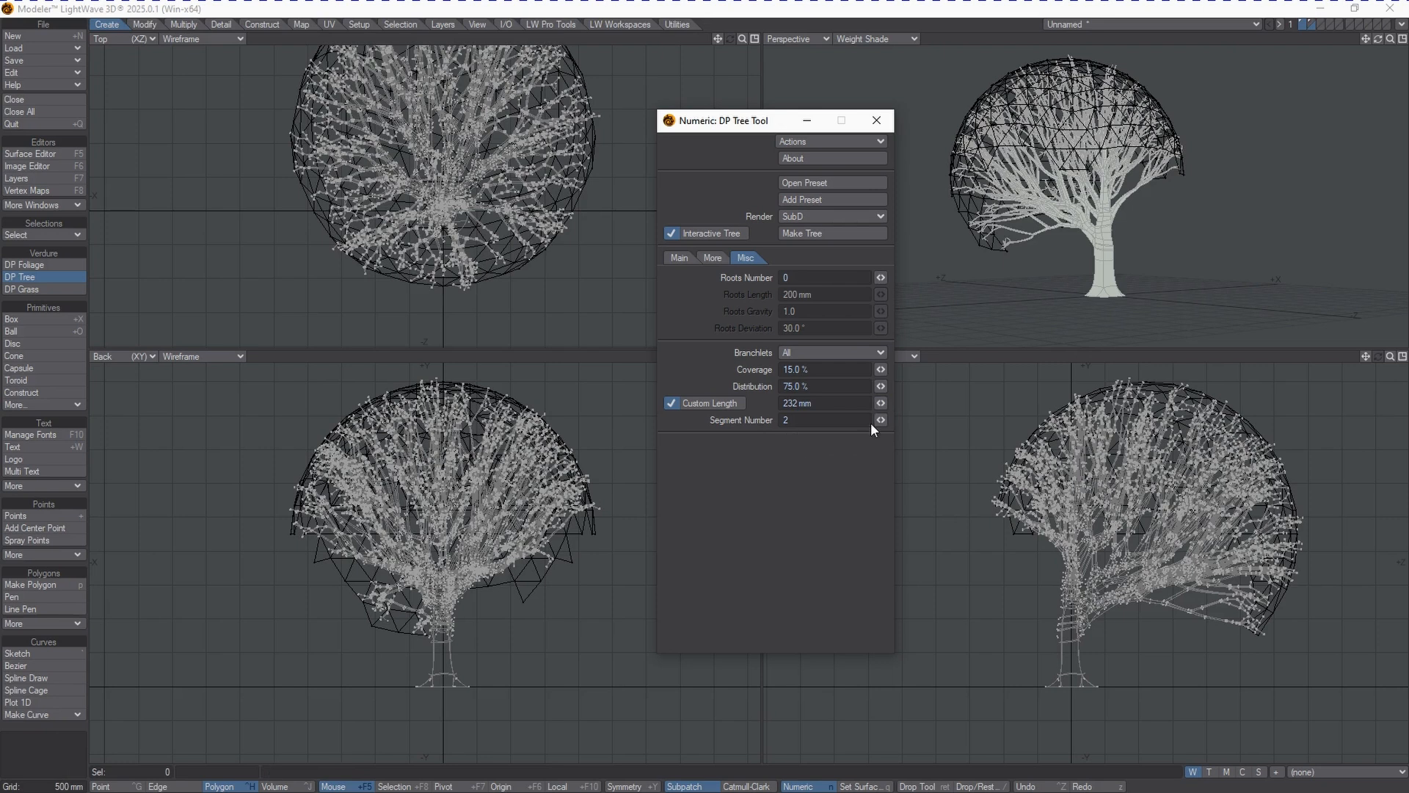
pyautogui.moveTo(882, 421); pyautogui.dragTo(880, 421)
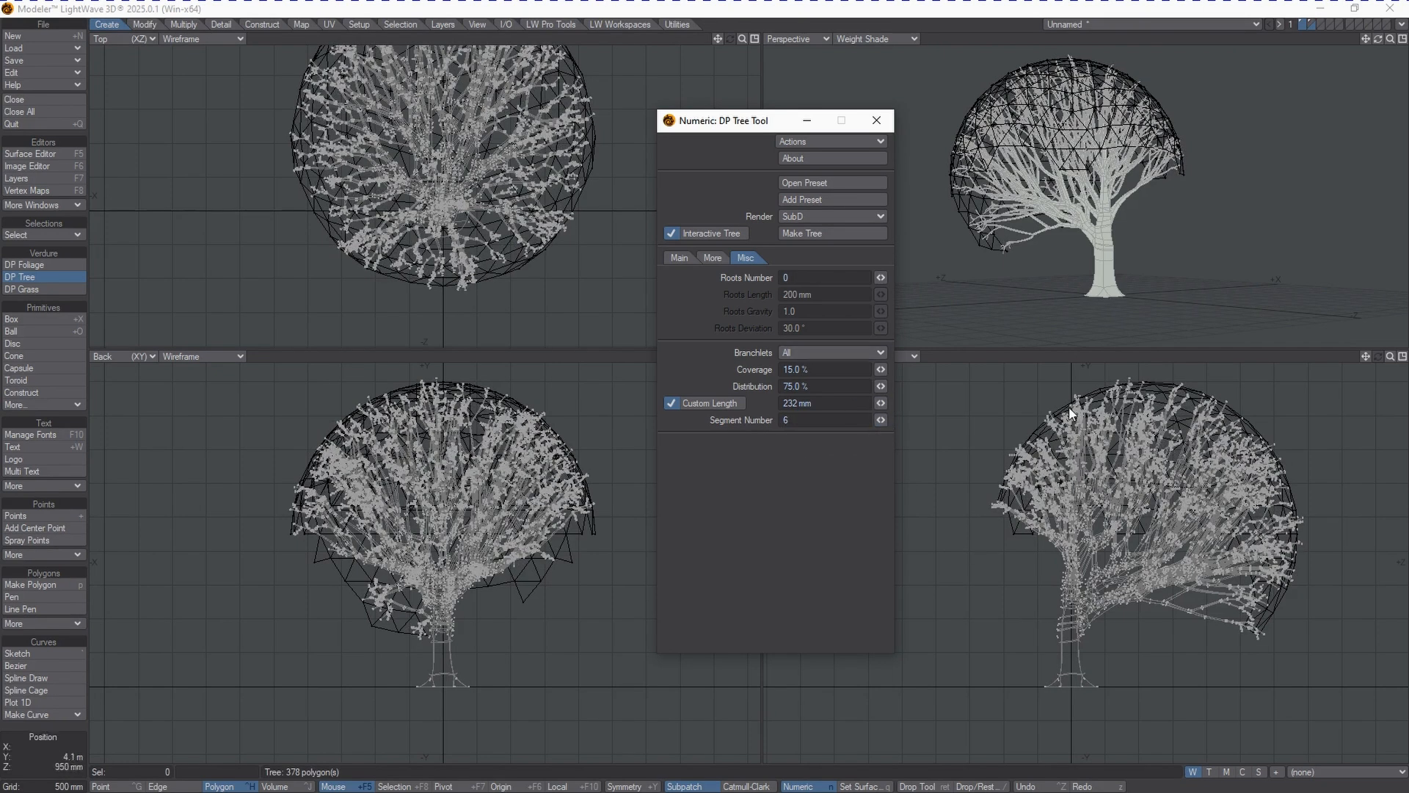
# Step: Set the tree's Branch Distribution to 73.5%, Iteration to 7, Segment Min Angle to 16.2° and Segment Filter Level to 10
pyautogui.click(713, 257)
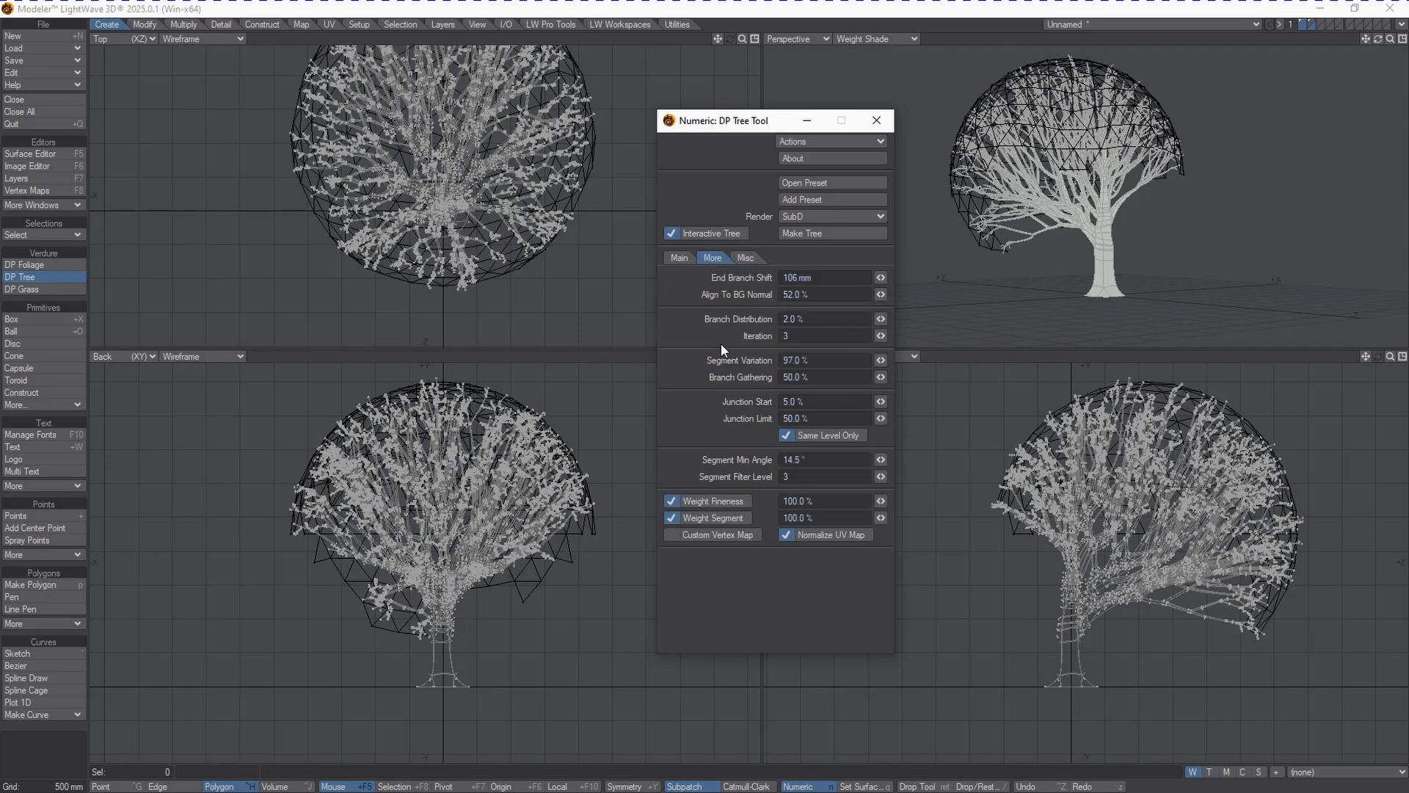
pyautogui.moveTo(880, 319)
pyautogui.mouseDown()
pyautogui.moveTo(902, 328)
pyautogui.moveTo(866, 317)
pyautogui.moveTo(894, 339)
pyautogui.moveTo(788, 338)
pyautogui.moveTo(881, 338)
pyautogui.mouseUp()
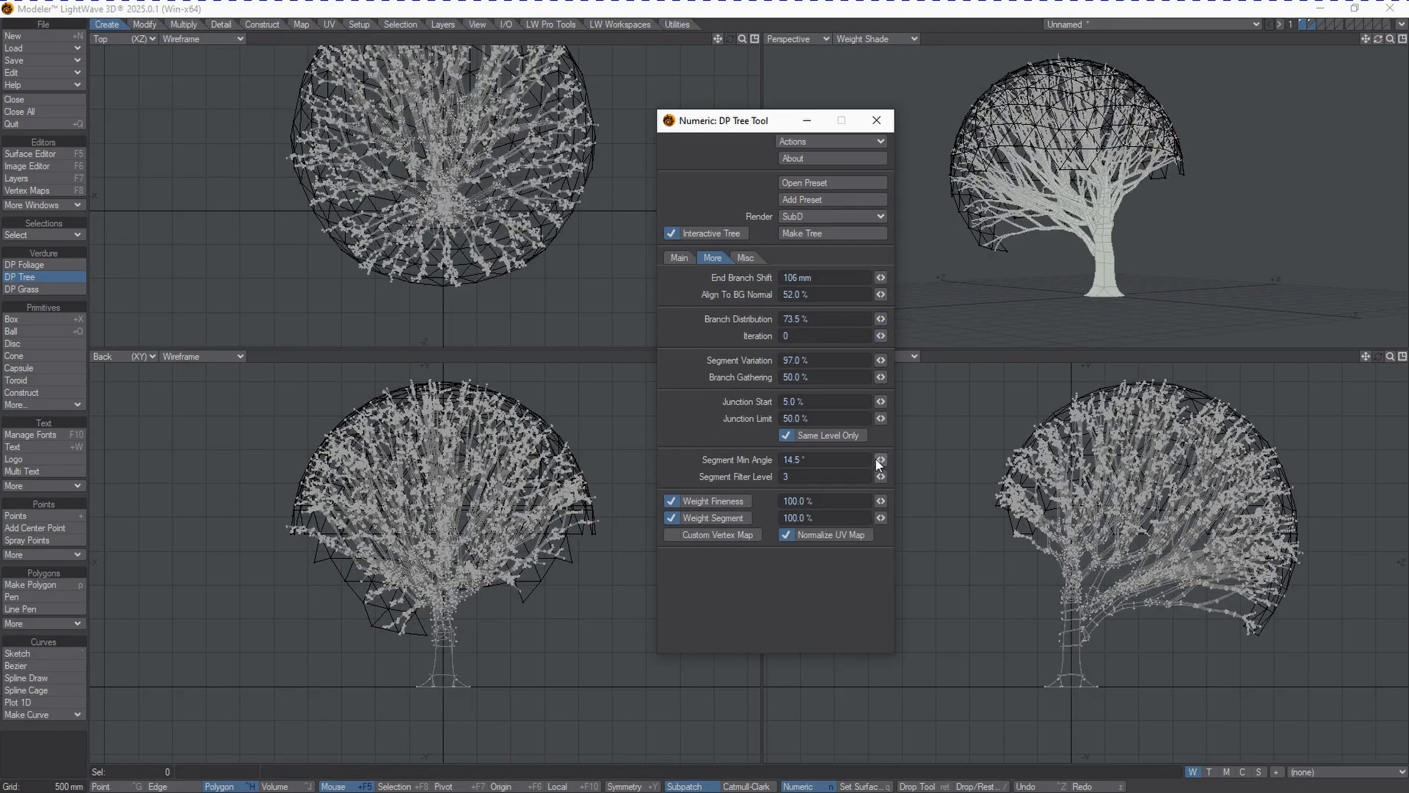
pyautogui.moveTo(881, 460)
pyautogui.mouseDown()
pyautogui.moveTo(879, 490)
pyautogui.moveTo(877, 477)
pyautogui.mouseUp()
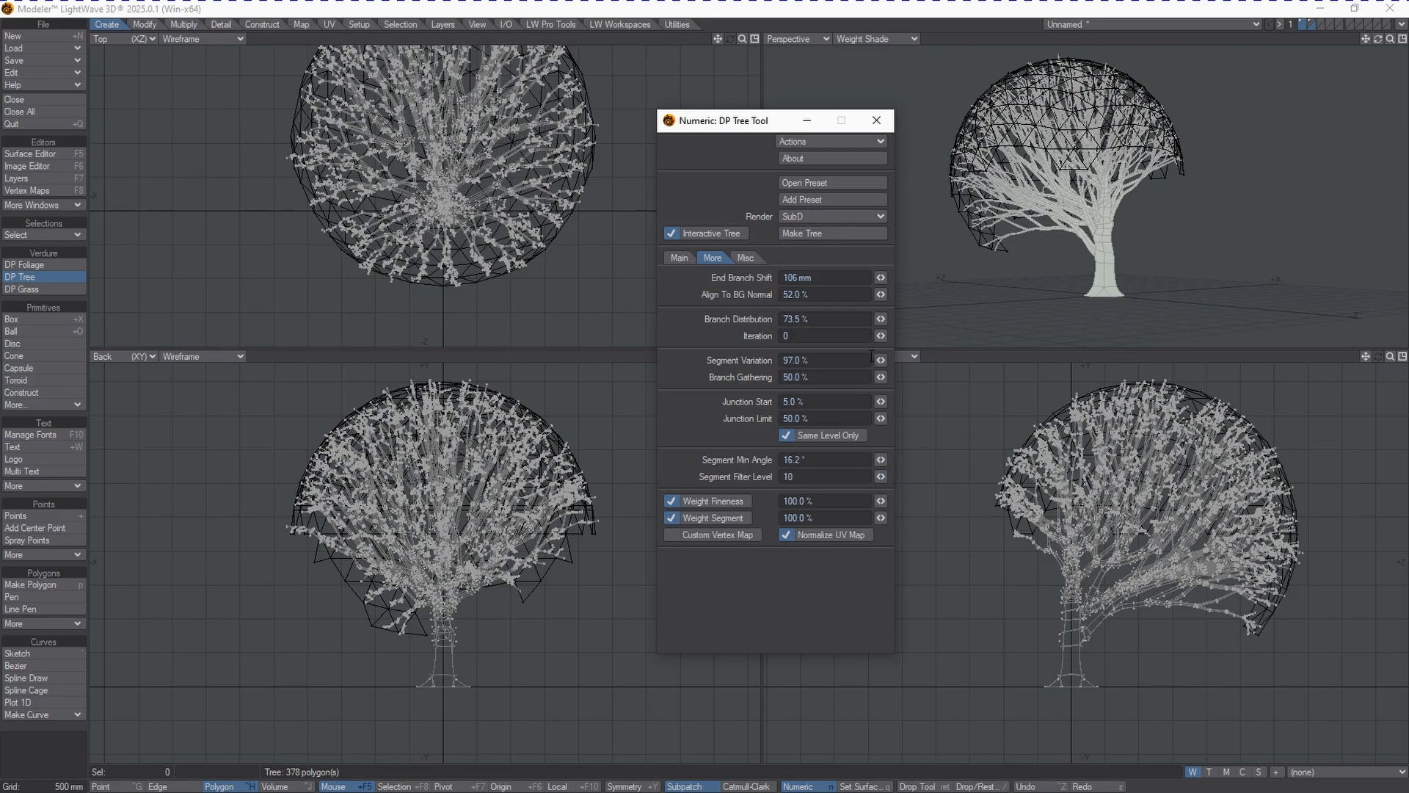
pyautogui.moveTo(881, 338); pyautogui.dragTo(879, 338)
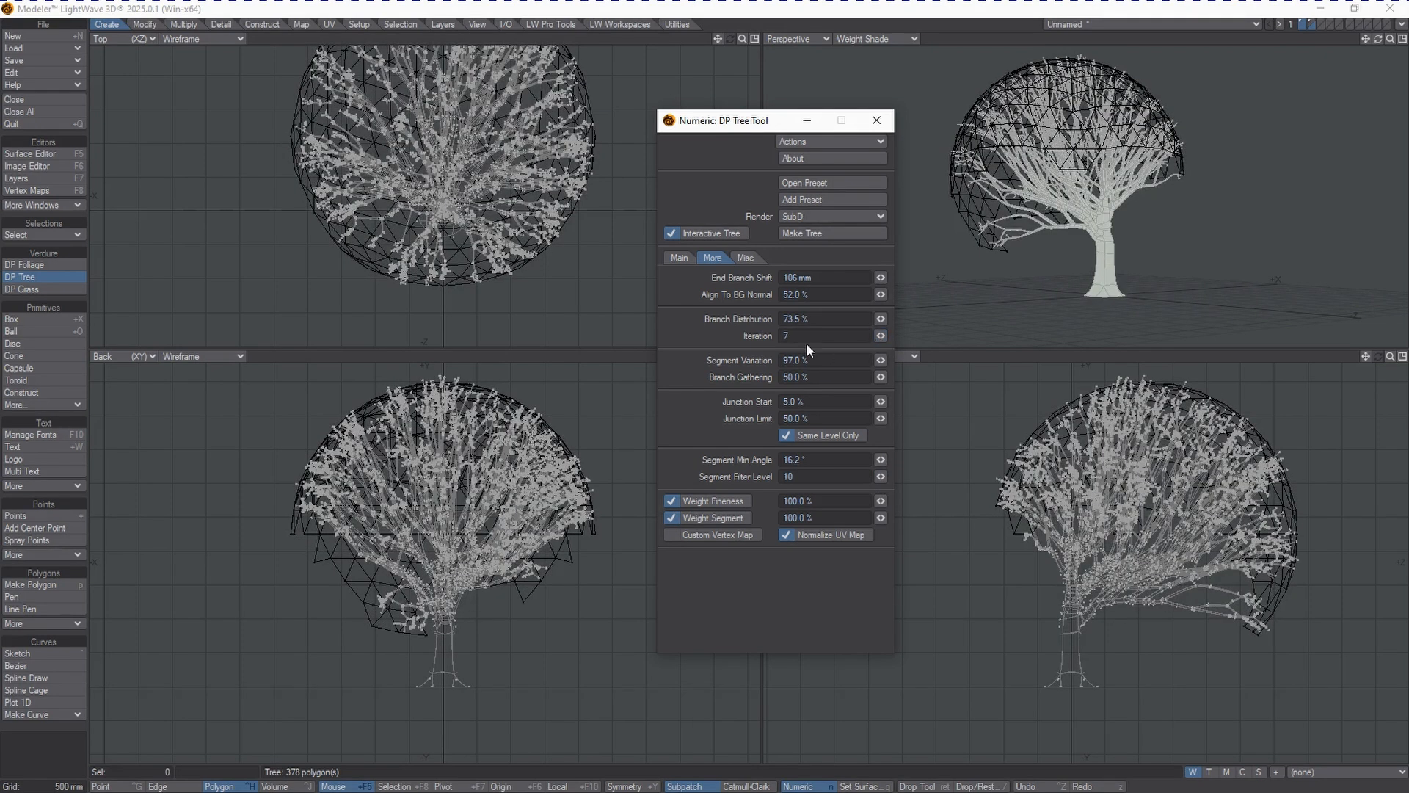
# Step: Add 8 roots to the tree with a length of 421 mm, gravity of 0.447 and deviation of 32.4°
pyautogui.click(678, 258)
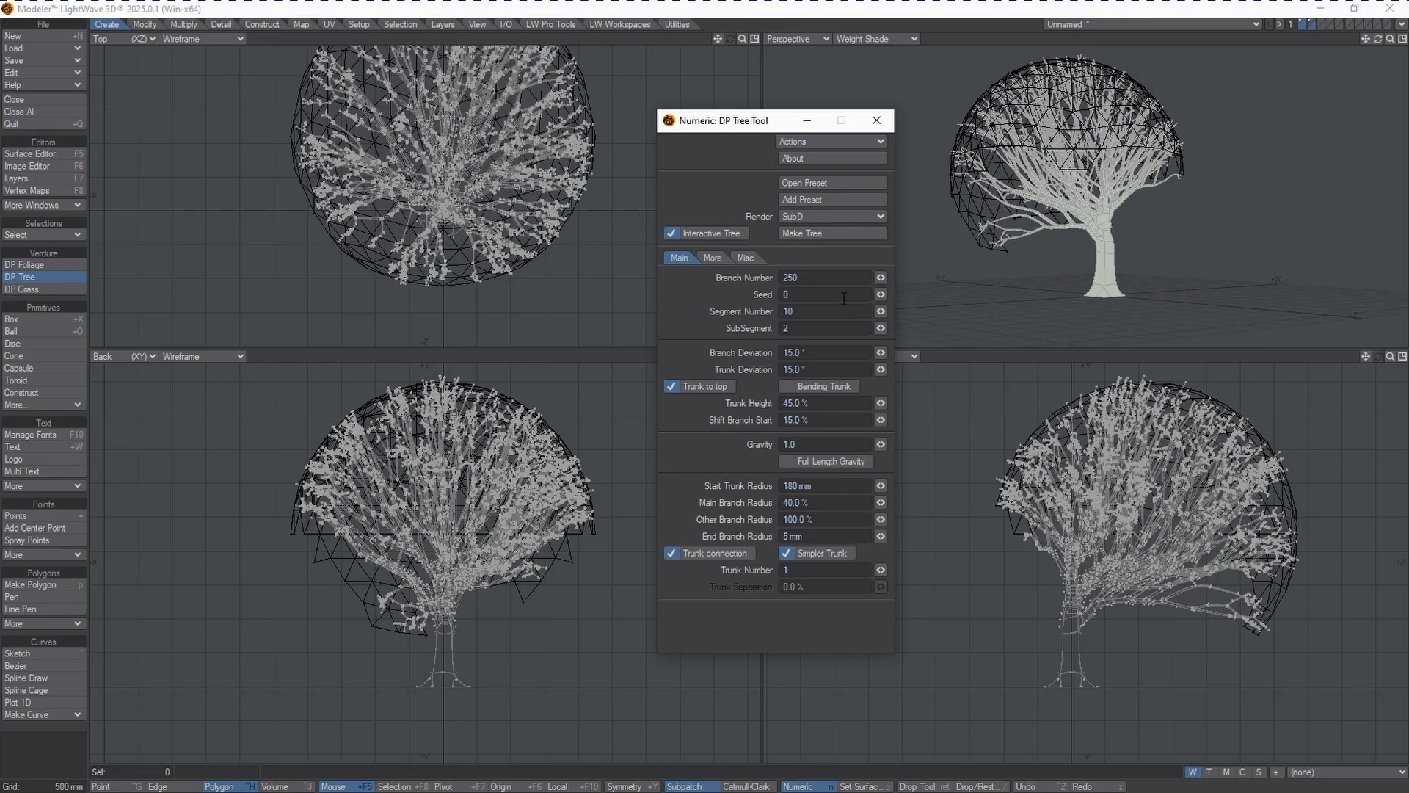
pyautogui.click(752, 257)
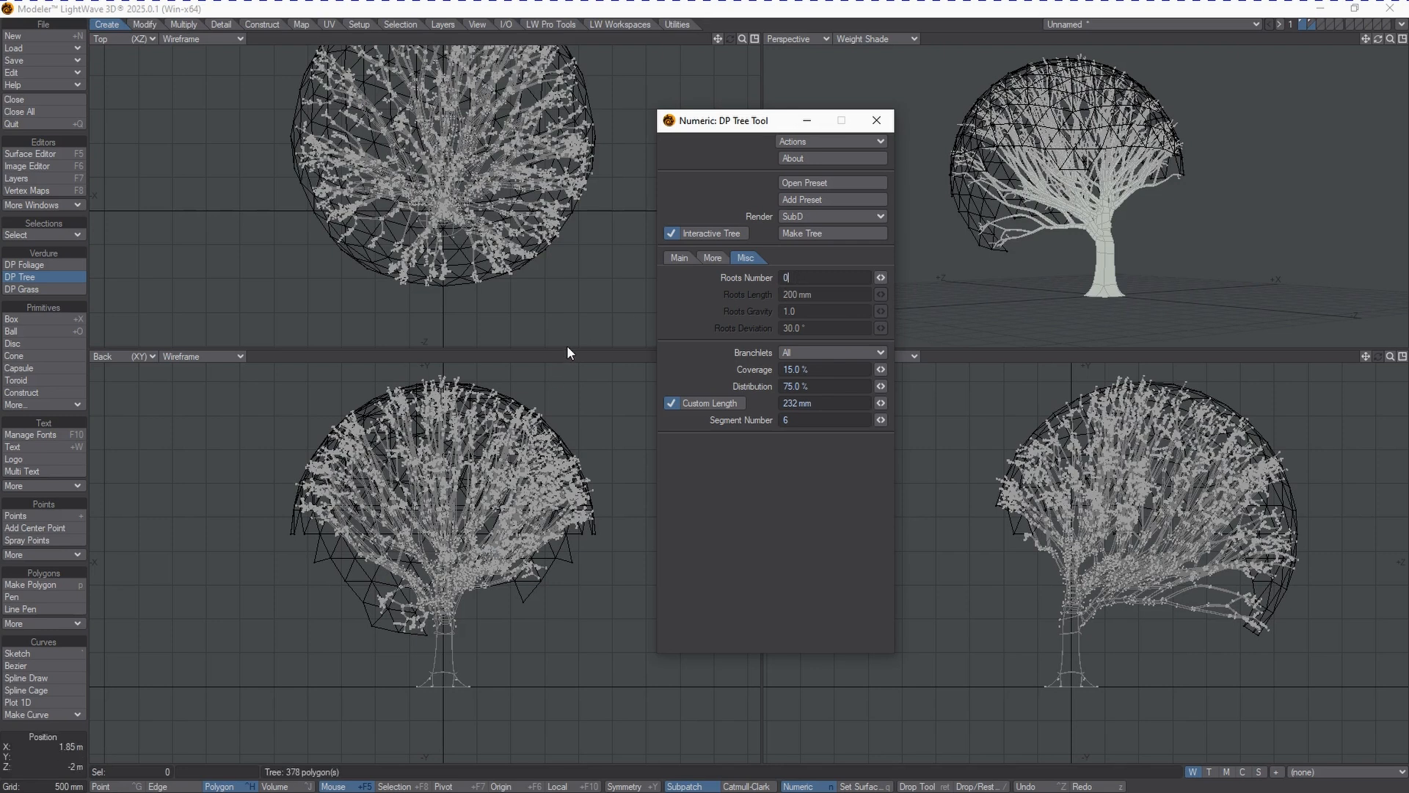
pyautogui.doubleClick(797, 278)
pyautogui.write('4')
pyautogui.press('Tab')
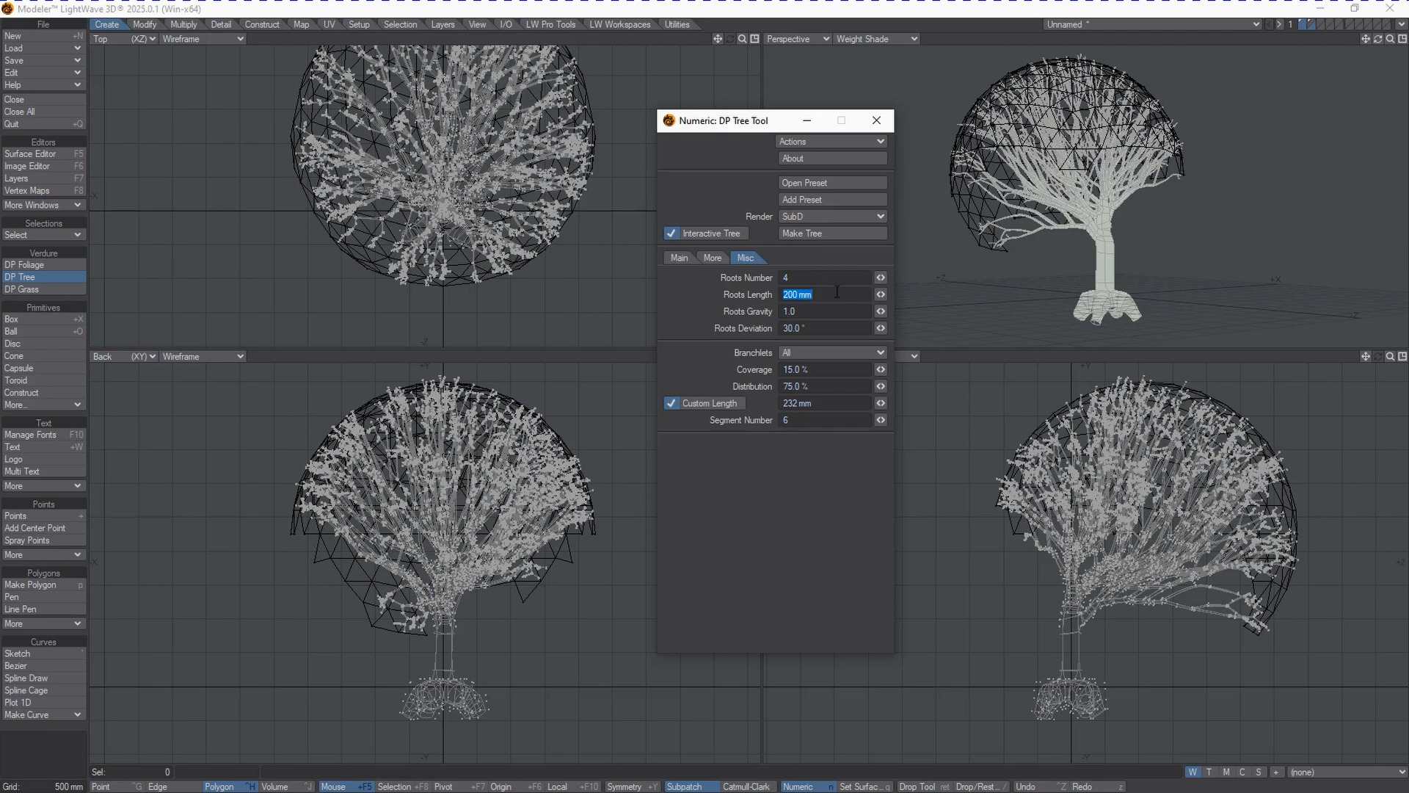
pyautogui.moveTo(883, 281); pyautogui.dragTo(879, 312)
pyautogui.moveTo(880, 314); pyautogui.dragTo(883, 280)
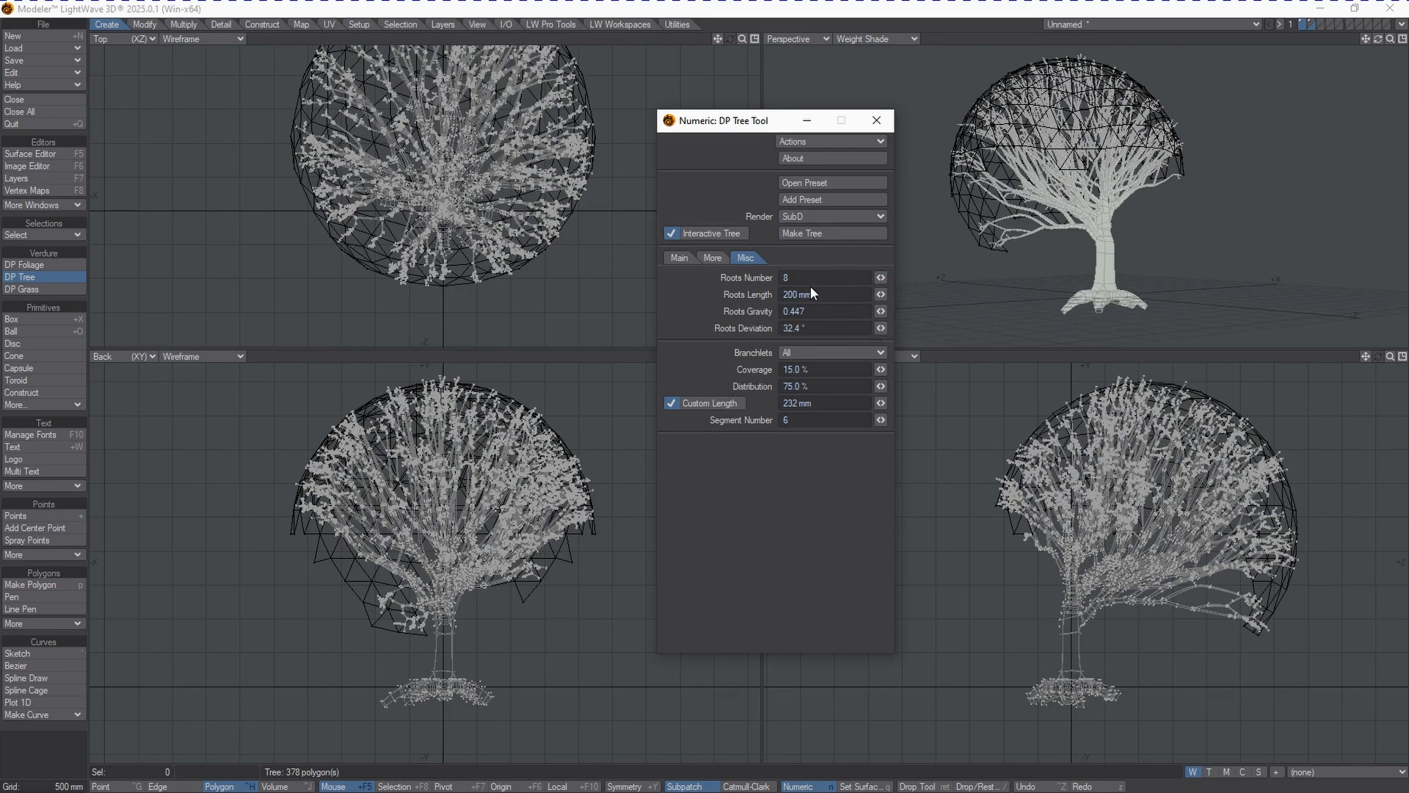
pyautogui.moveTo(881, 295)
pyautogui.mouseDown()
pyautogui.moveTo(900, 306)
pyautogui.moveTo(900, 286)
pyautogui.moveTo(848, 296)
pyautogui.moveTo(877, 293)
pyautogui.mouseUp()
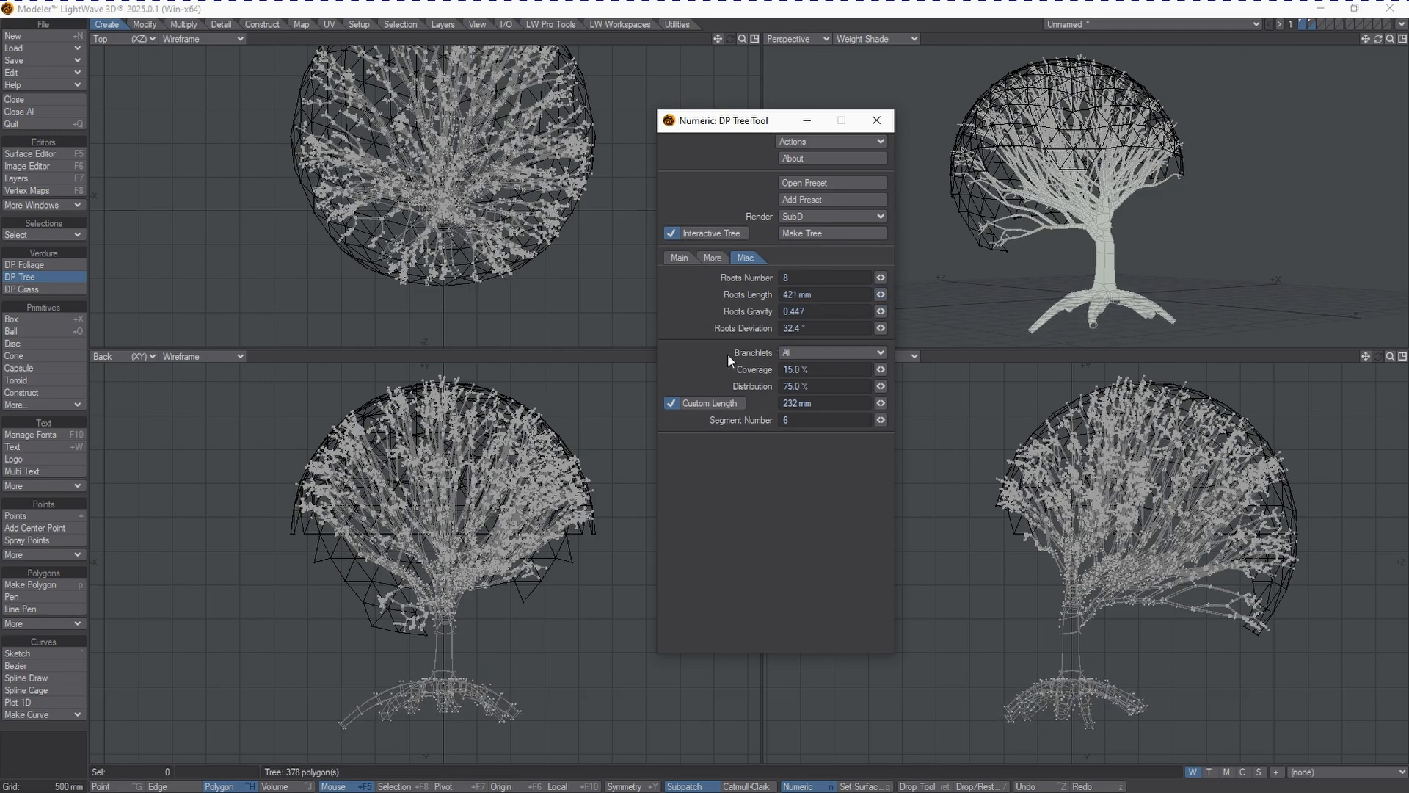
# Step: Enable Bending Trunk and set the Branch Deviation to 12.9° and the Trunk Deviation to 8°
pyautogui.click(677, 259)
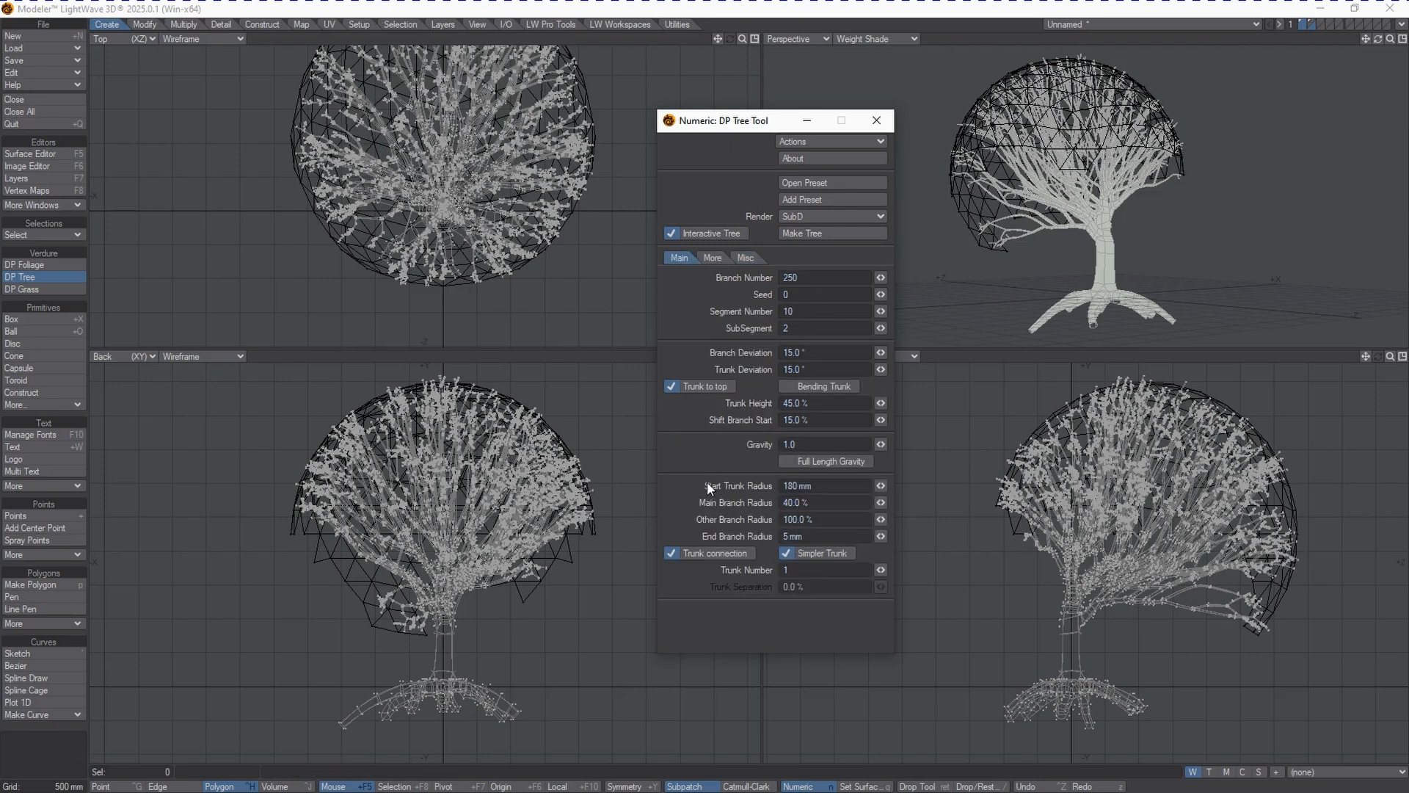
pyautogui.click(784, 388)
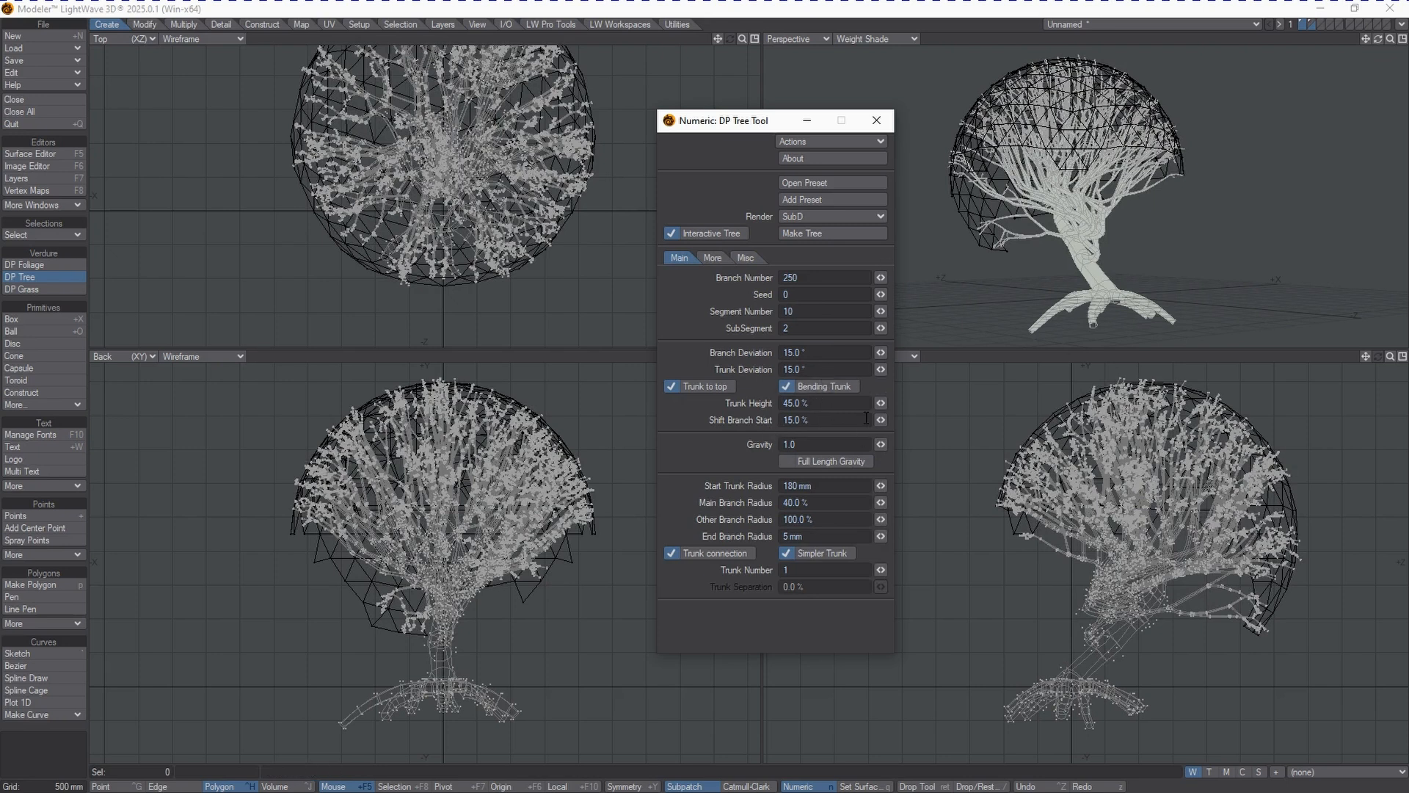
pyautogui.moveTo(880, 355)
pyautogui.mouseDown()
pyautogui.moveTo(866, 355)
pyautogui.moveTo(882, 357)
pyautogui.mouseUp()
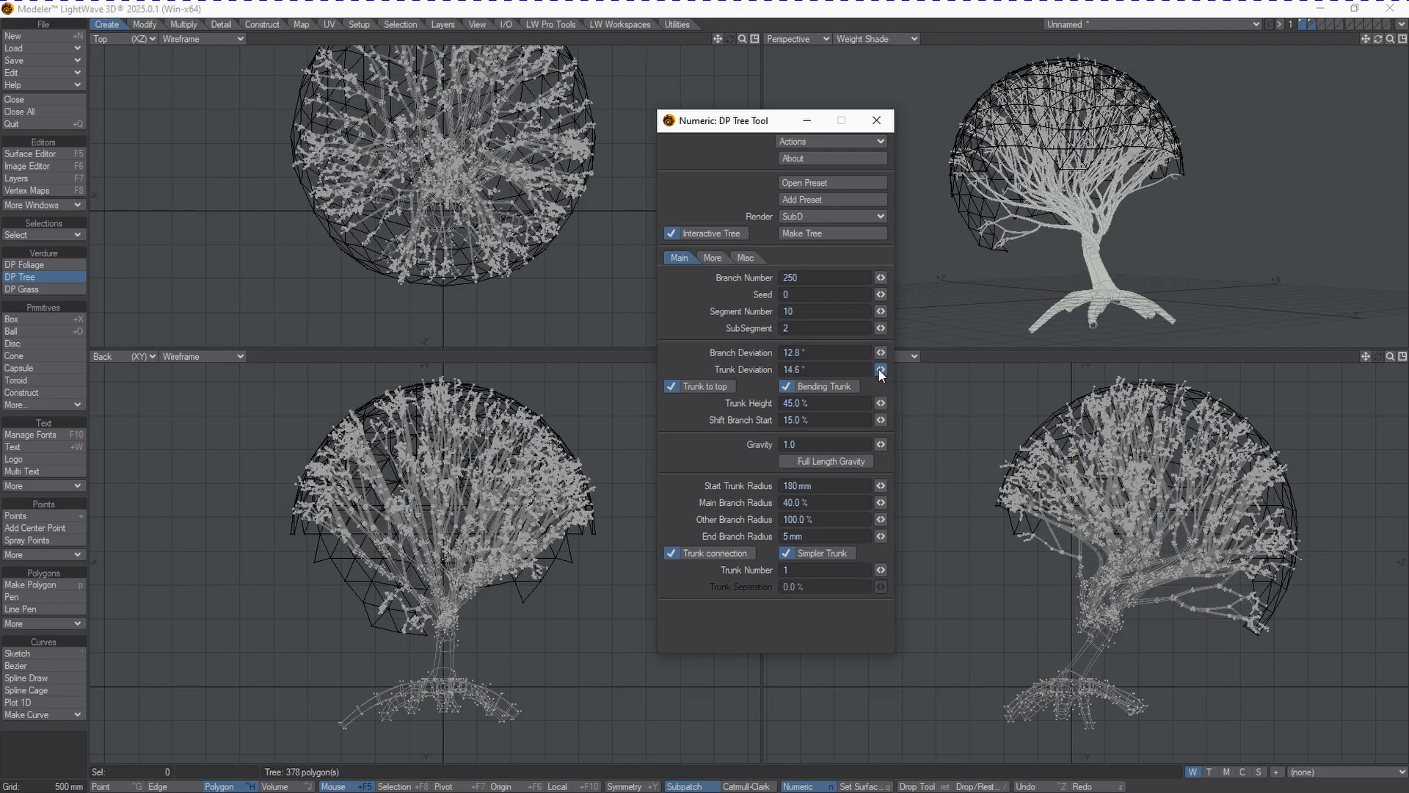
pyautogui.moveTo(878, 369)
pyautogui.mouseDown()
pyautogui.moveTo(861, 367)
pyautogui.moveTo(879, 369)
pyautogui.mouseUp()
pyautogui.moveTo(883, 355)
pyautogui.mouseDown()
pyautogui.moveTo(897, 355)
pyautogui.moveTo(883, 356)
pyautogui.mouseUp()
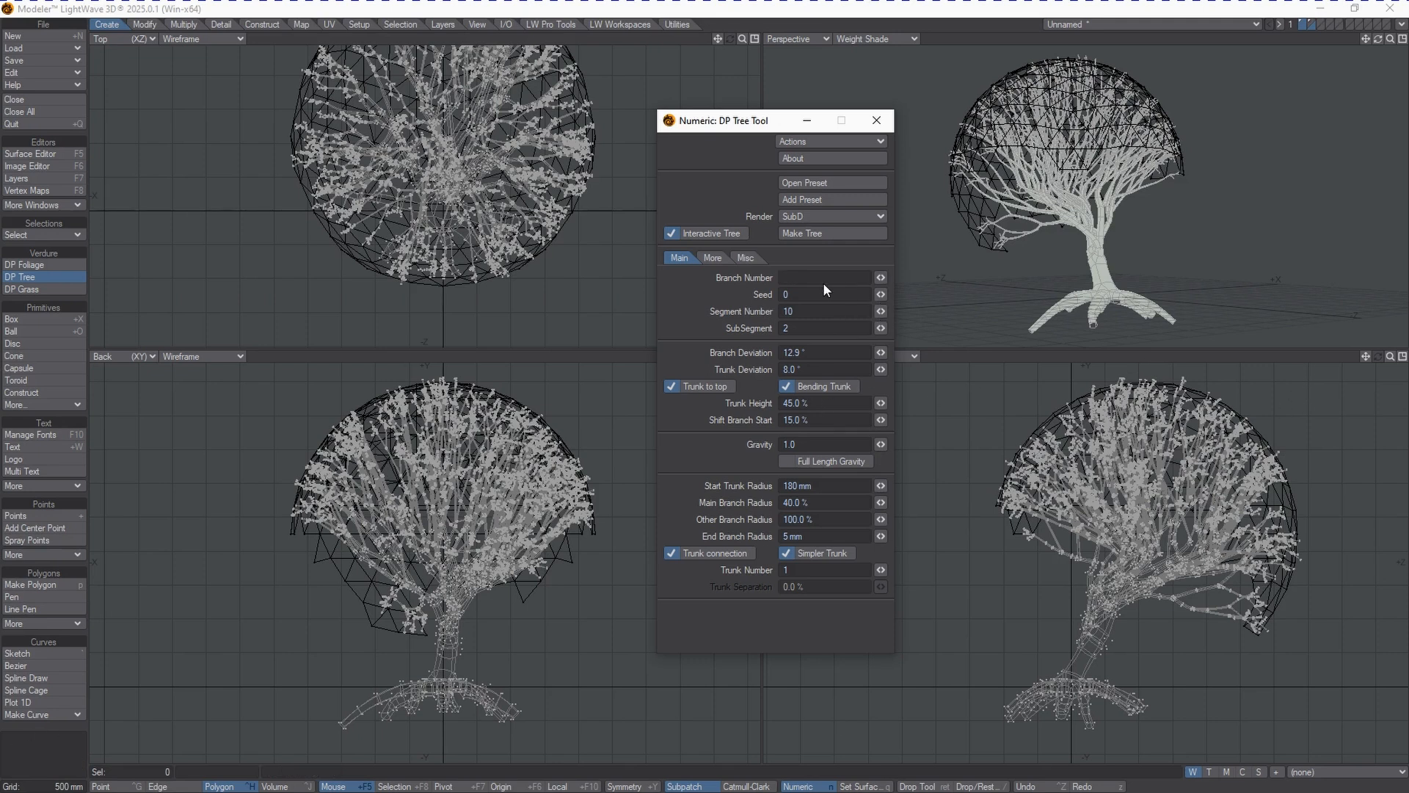
# Step: Preview the tree in the Line and Polygon render modes and return it to SubD
pyautogui.click(829, 217)
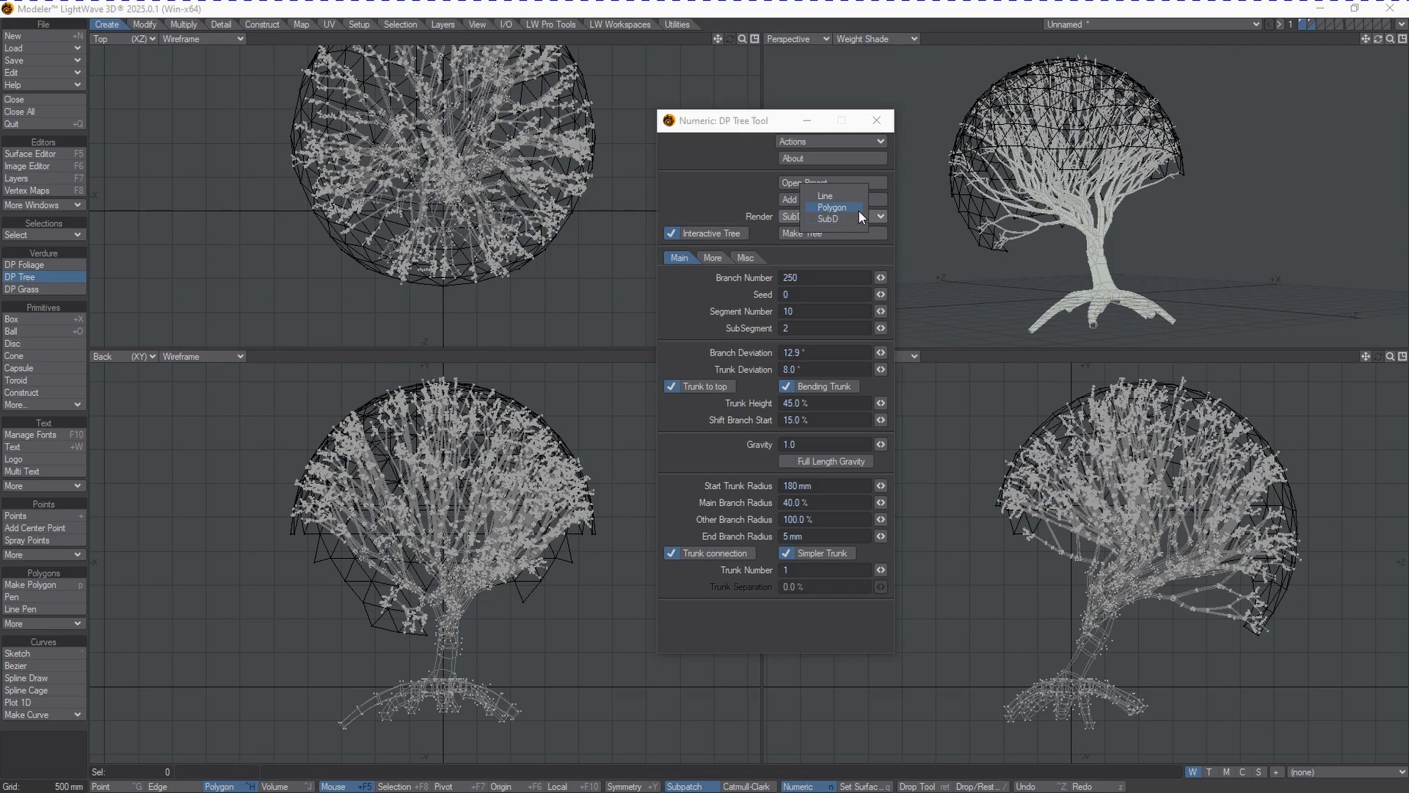
pyautogui.click(852, 197)
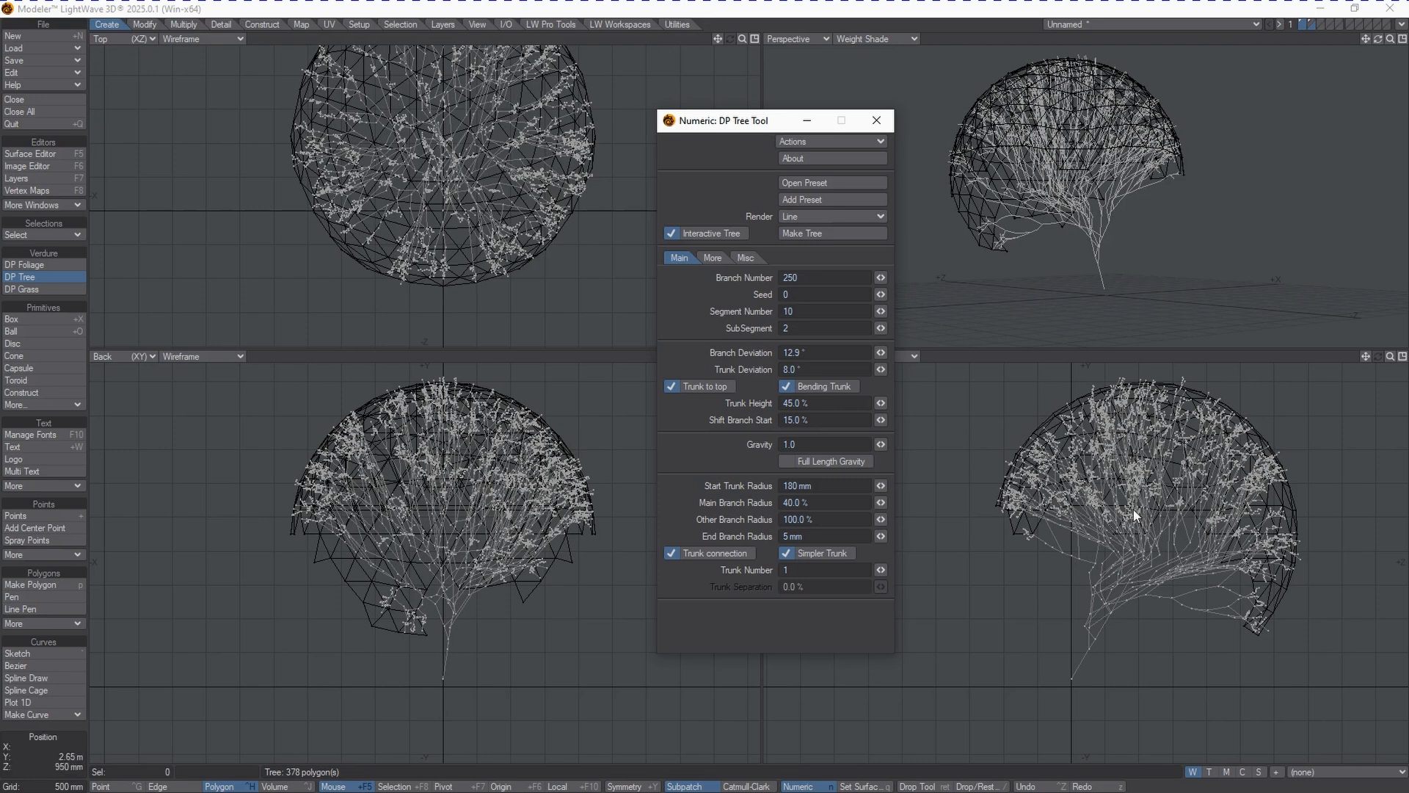
pyautogui.click(847, 218)
pyautogui.click(856, 227)
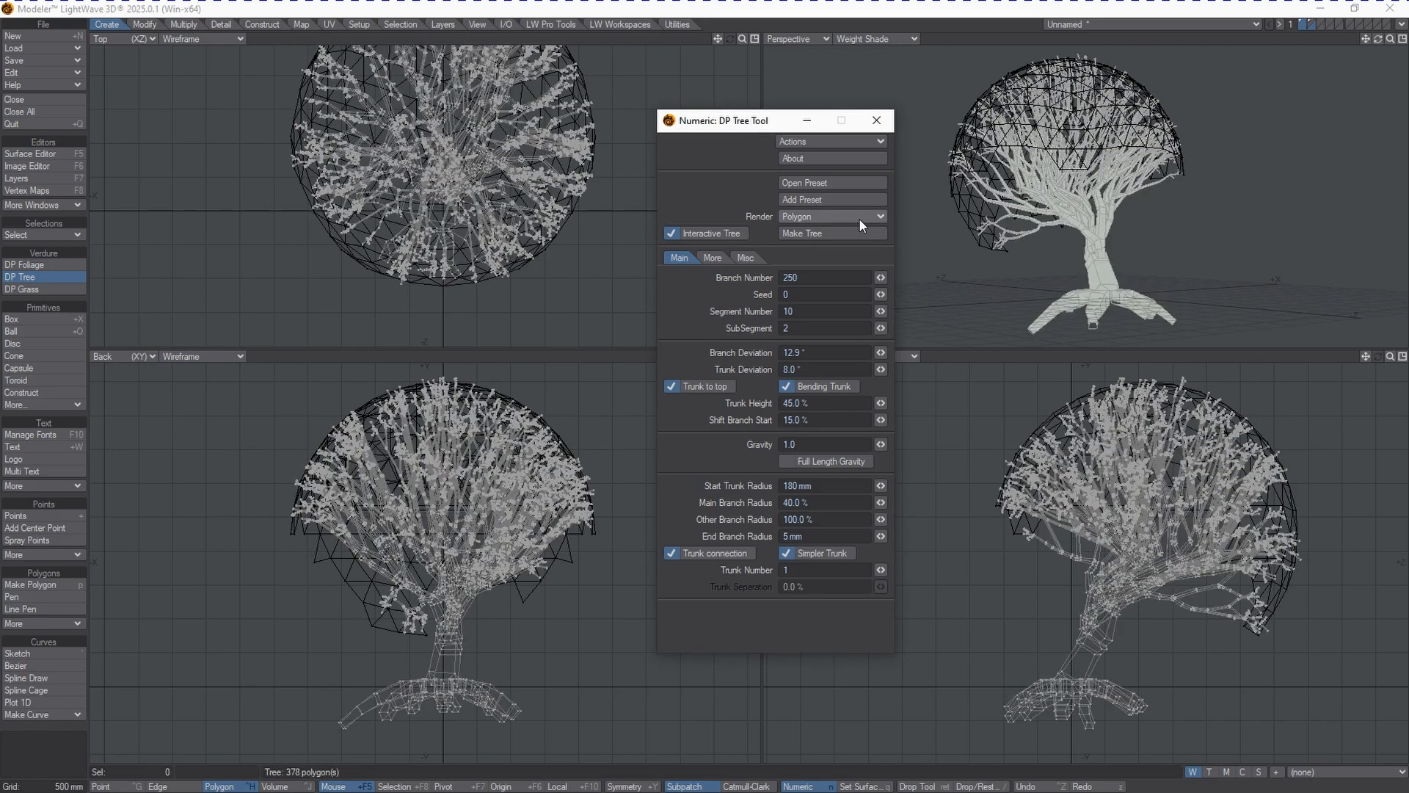
pyautogui.click(859, 217)
pyautogui.click(860, 227)
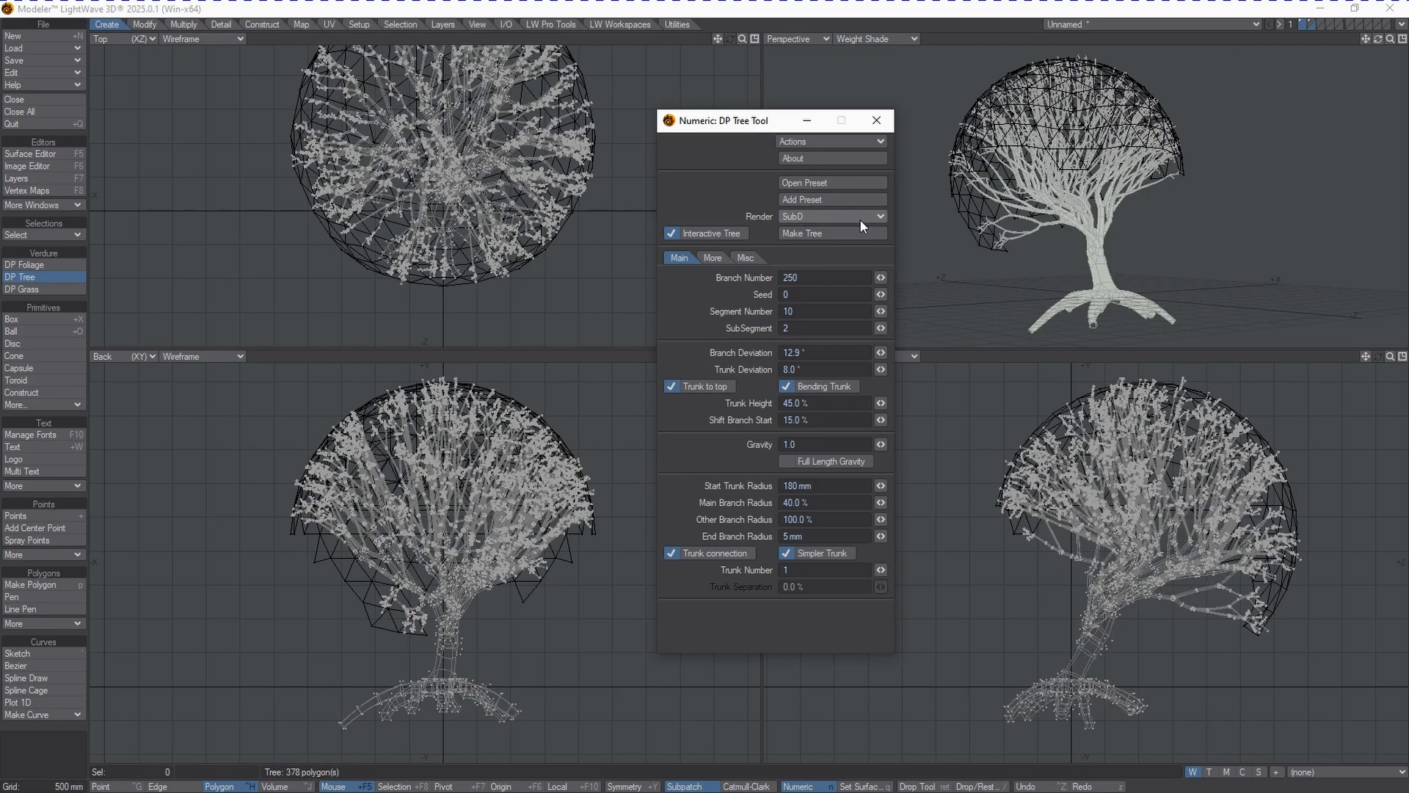
# Step: Compare the tree in the Polygon and SubD render modes, finishing on SubD
pyautogui.click(860, 220)
pyautogui.click(857, 216)
pyautogui.click(877, 215)
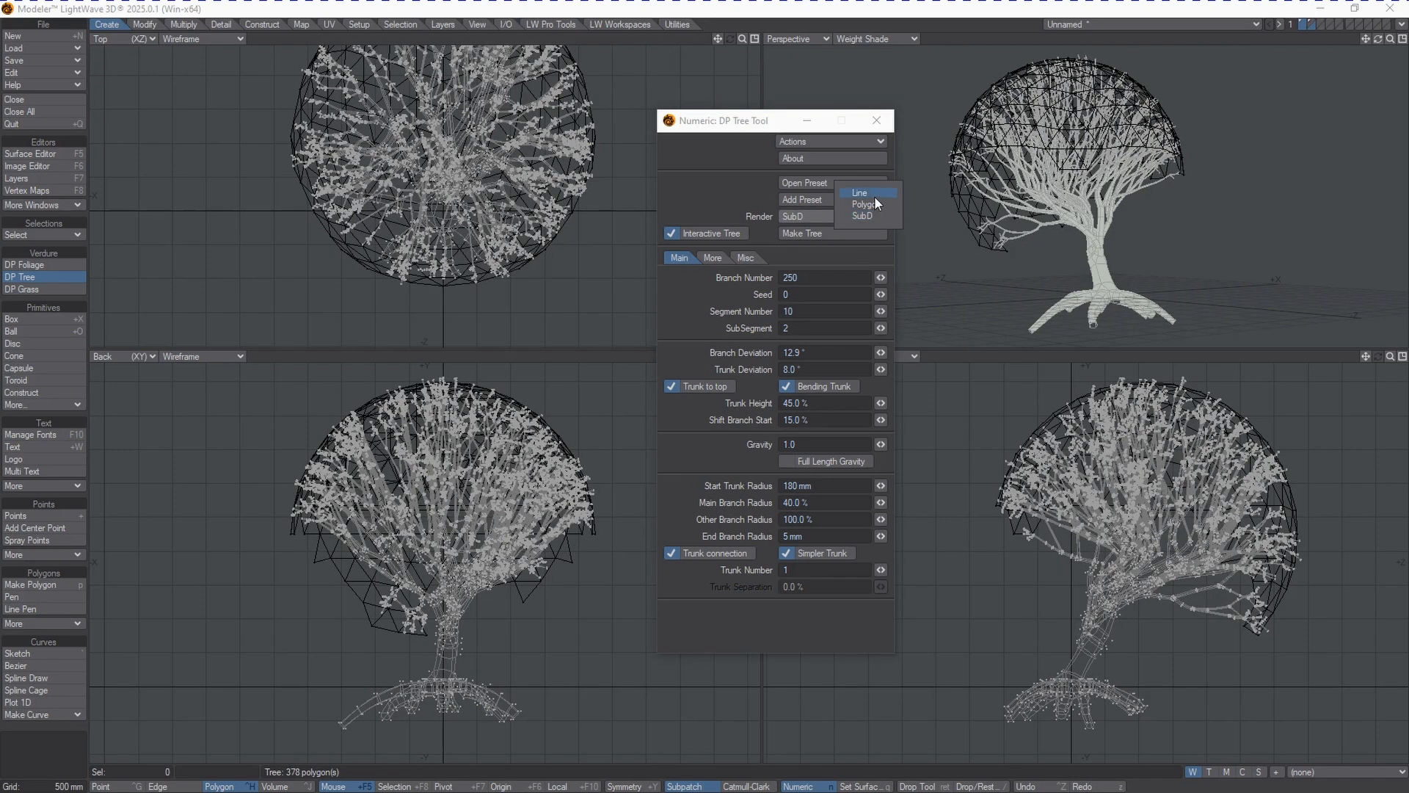
pyautogui.click(874, 196)
pyautogui.click(877, 215)
pyautogui.click(876, 222)
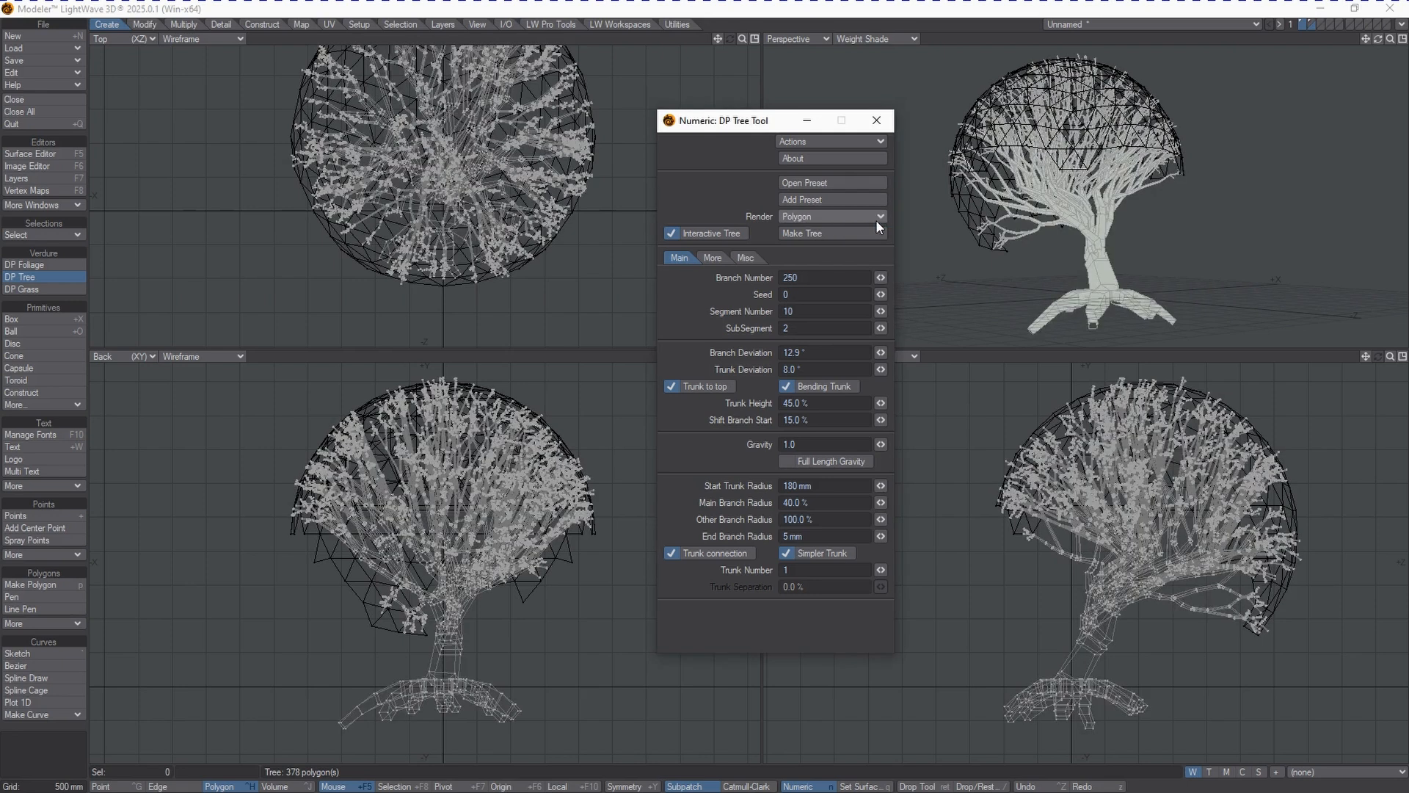
pyautogui.click(875, 217)
pyautogui.click(877, 227)
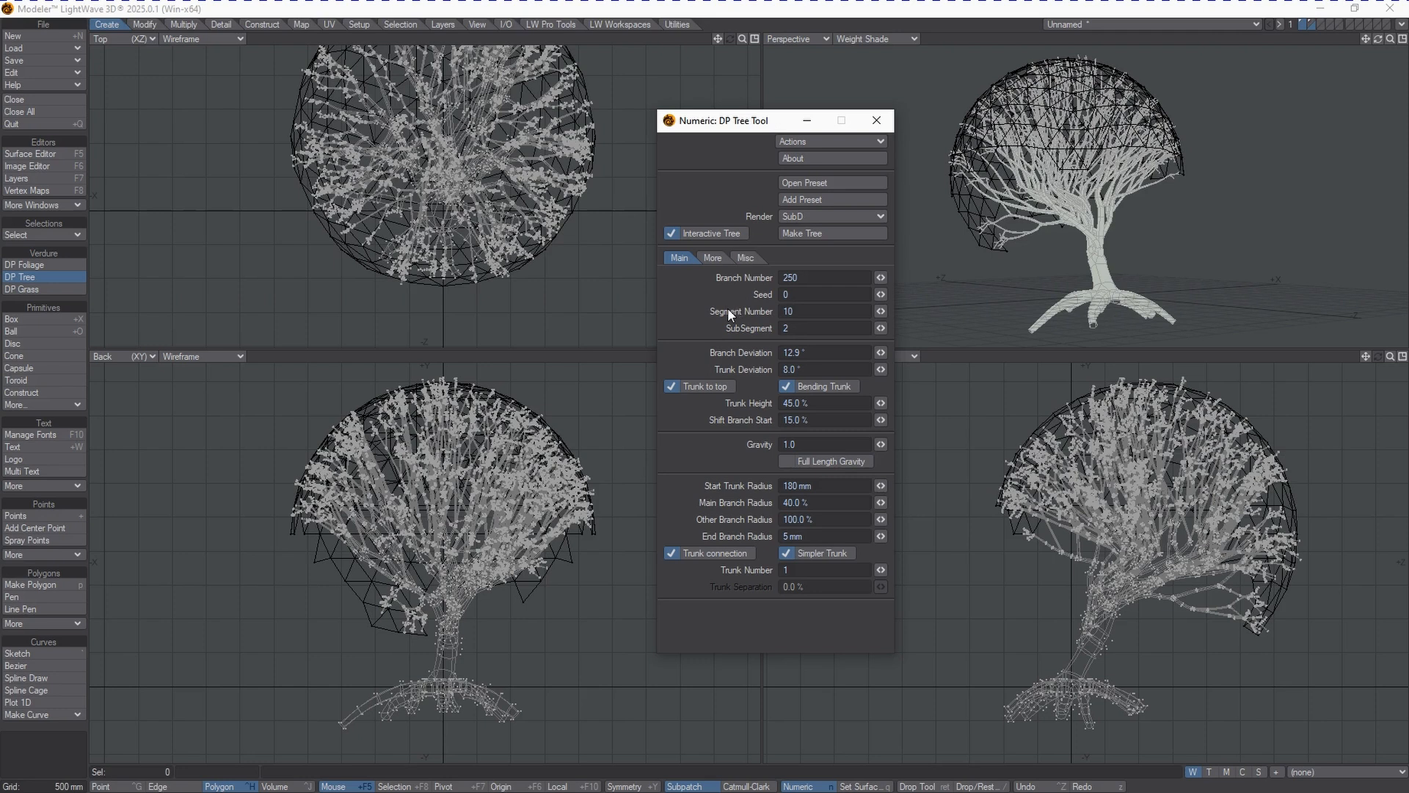
pyautogui.click(820, 212)
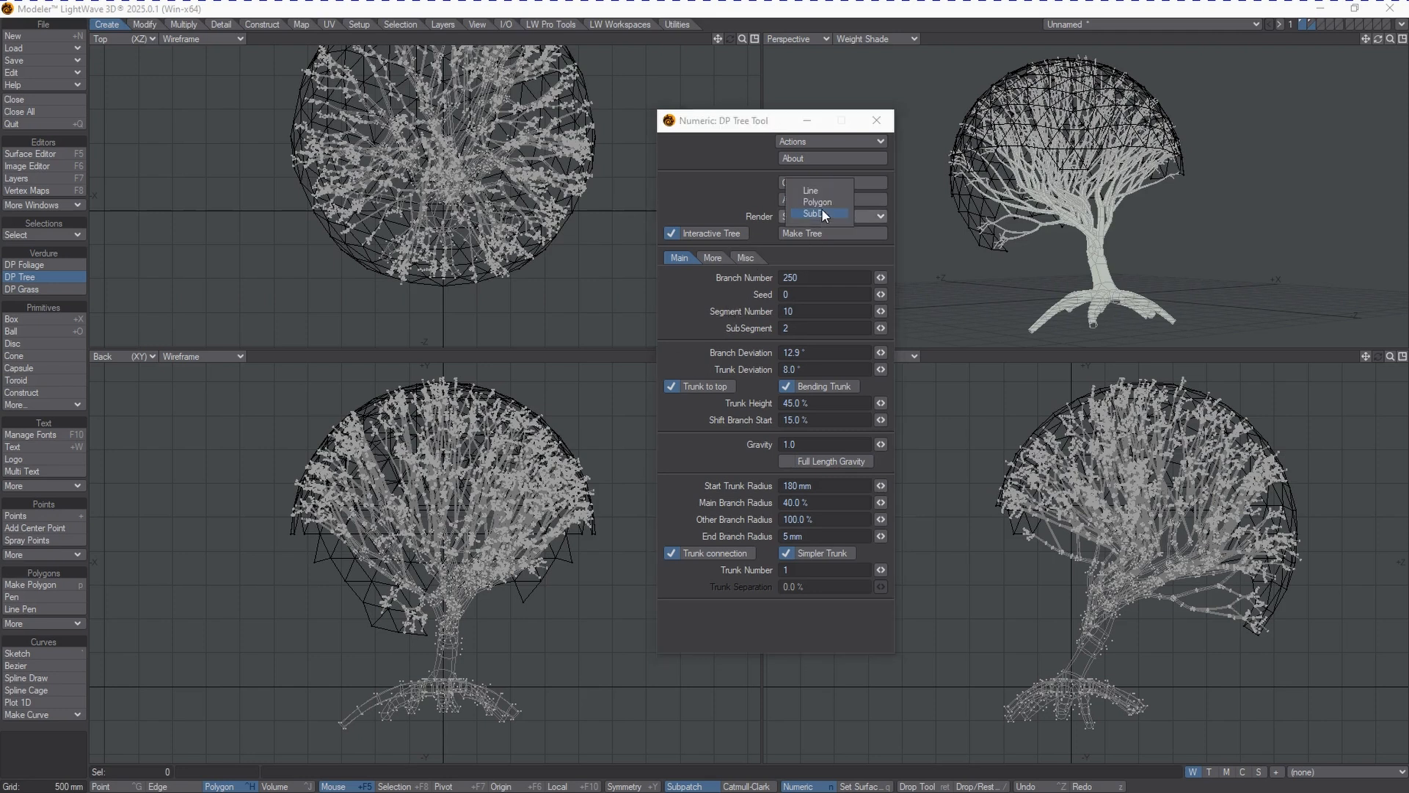
pyautogui.click(822, 214)
pyautogui.click(822, 213)
pyautogui.click(822, 217)
pyautogui.click(825, 217)
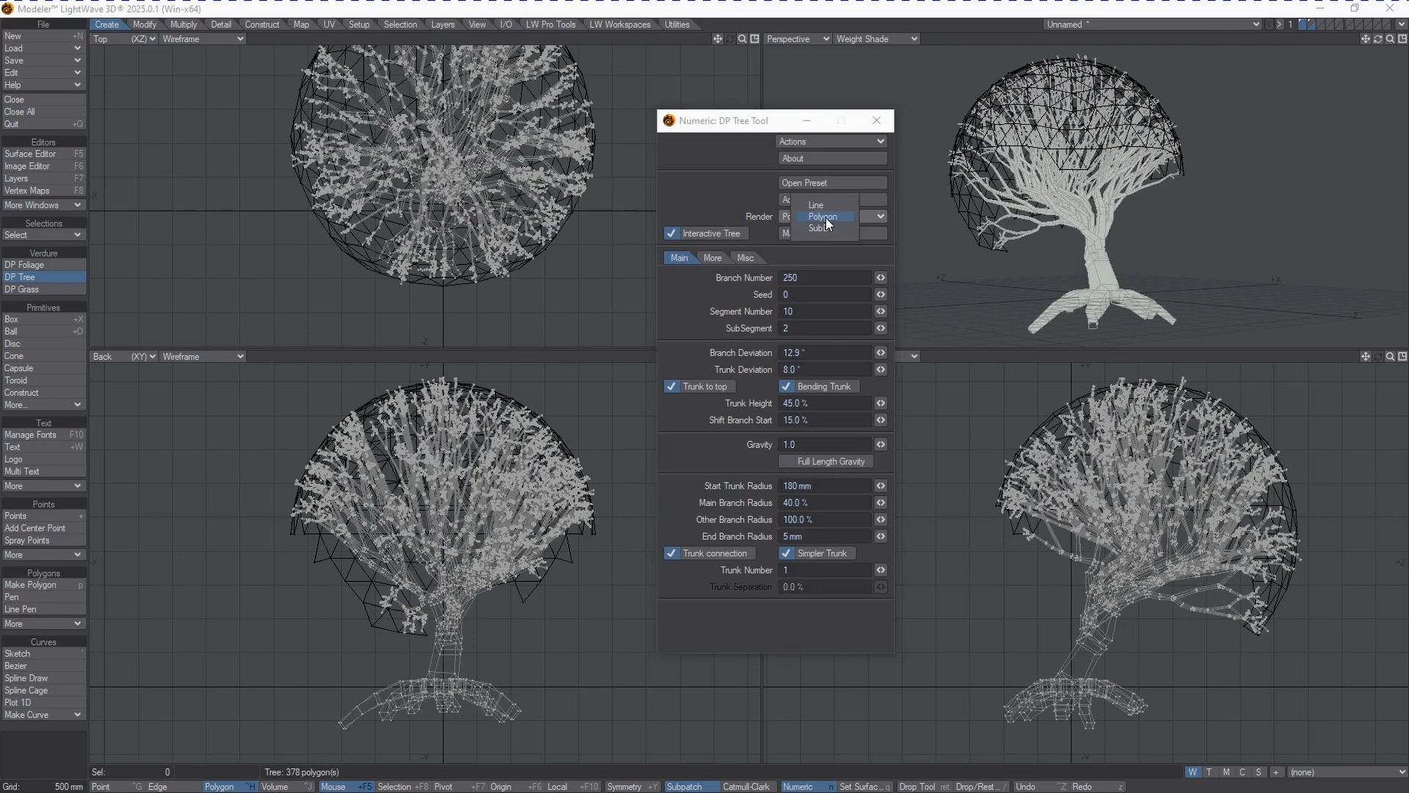
pyautogui.click(826, 209)
pyautogui.click(824, 215)
pyautogui.click(826, 236)
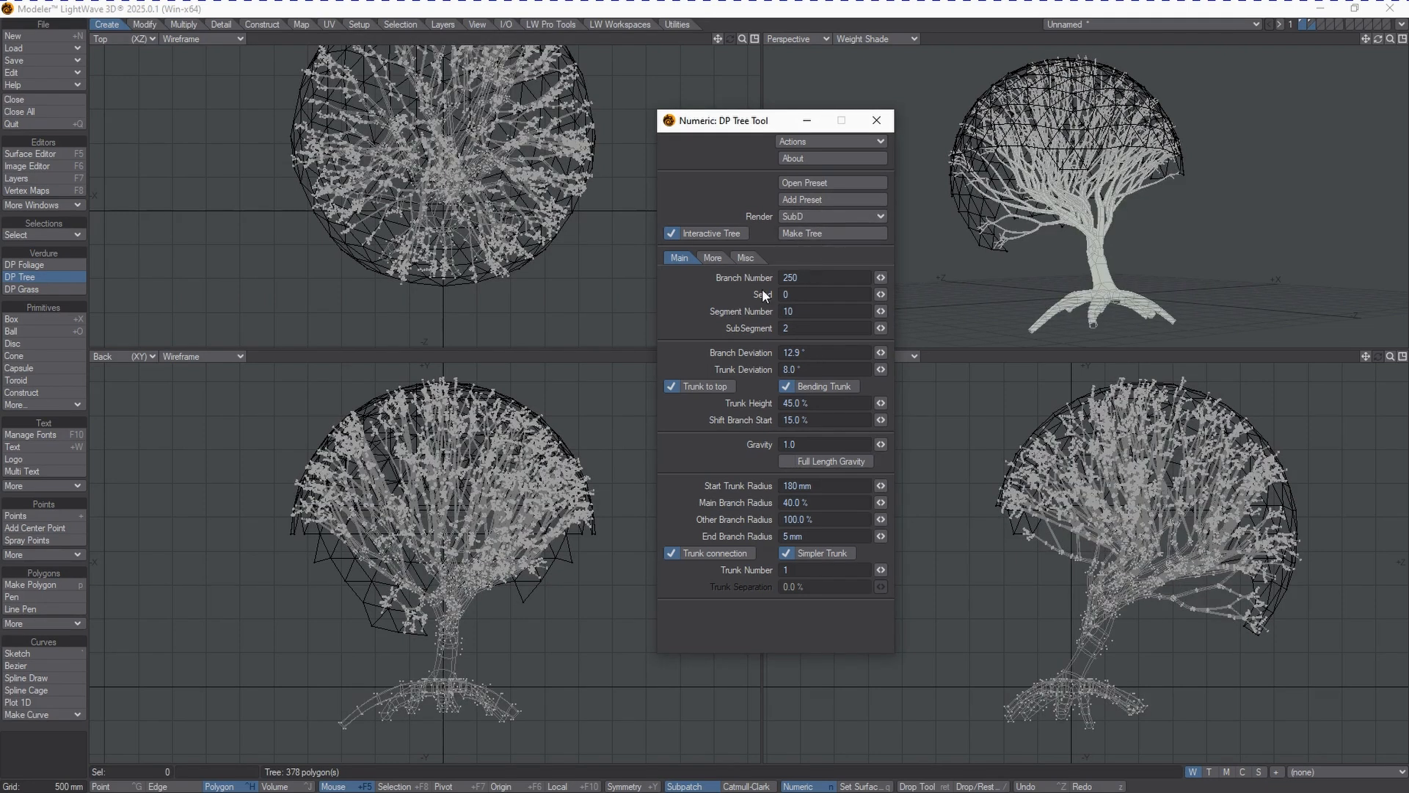
# Step: Close the DP Tree numeric settings and hide the crown ball's background layer to inspect the tree alone
pyautogui.click(876, 125)
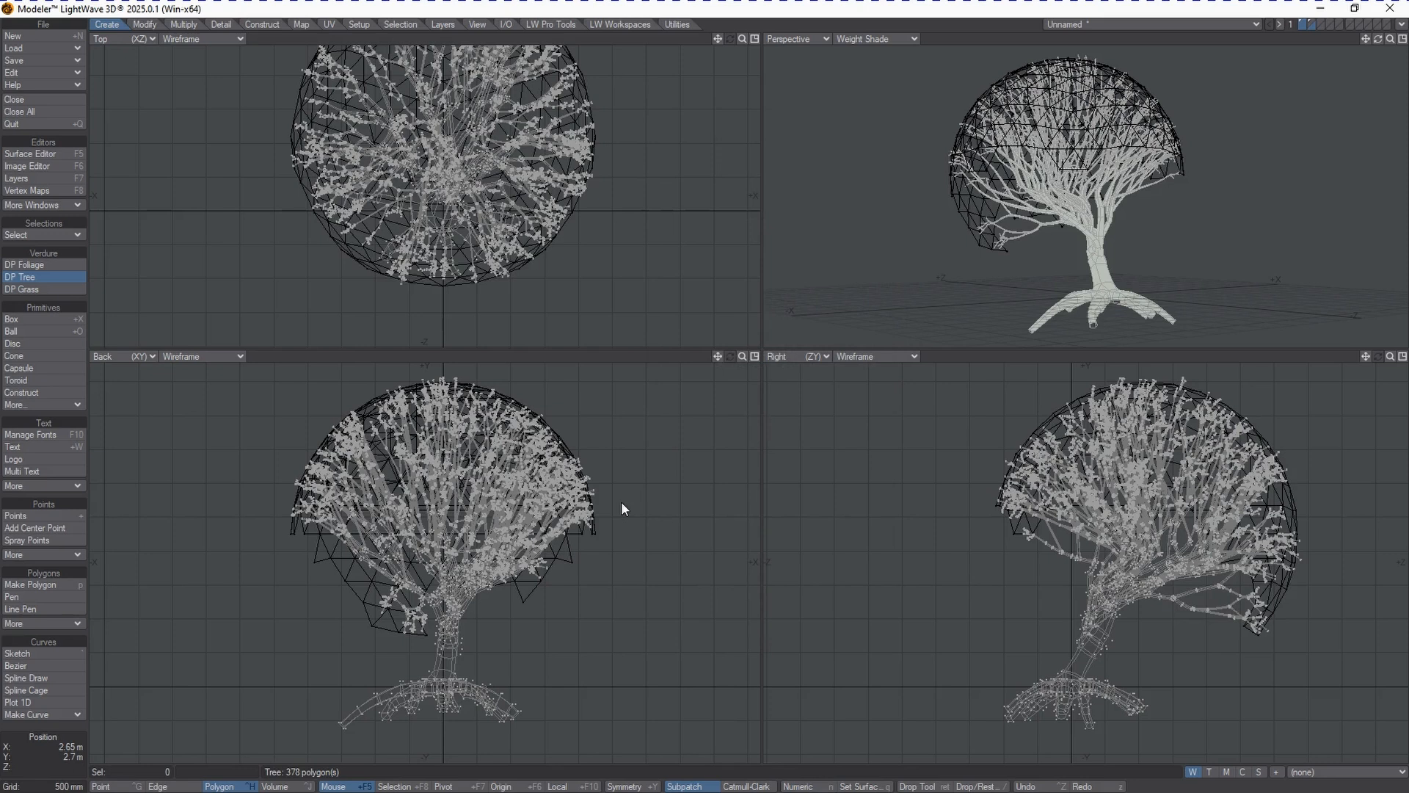
pyautogui.click(1301, 22)
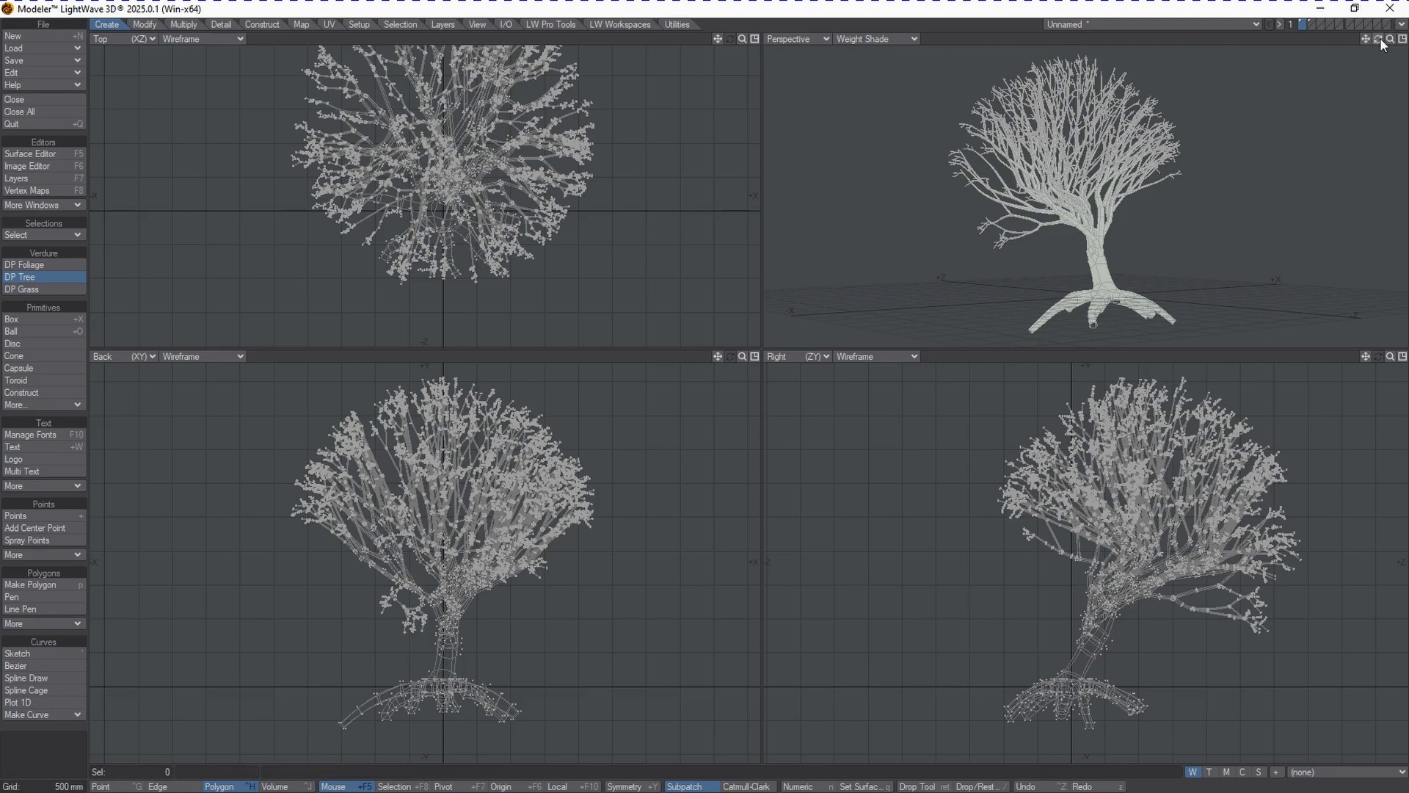
pyautogui.moveTo(1378, 39); pyautogui.dragTo(1151, 232)
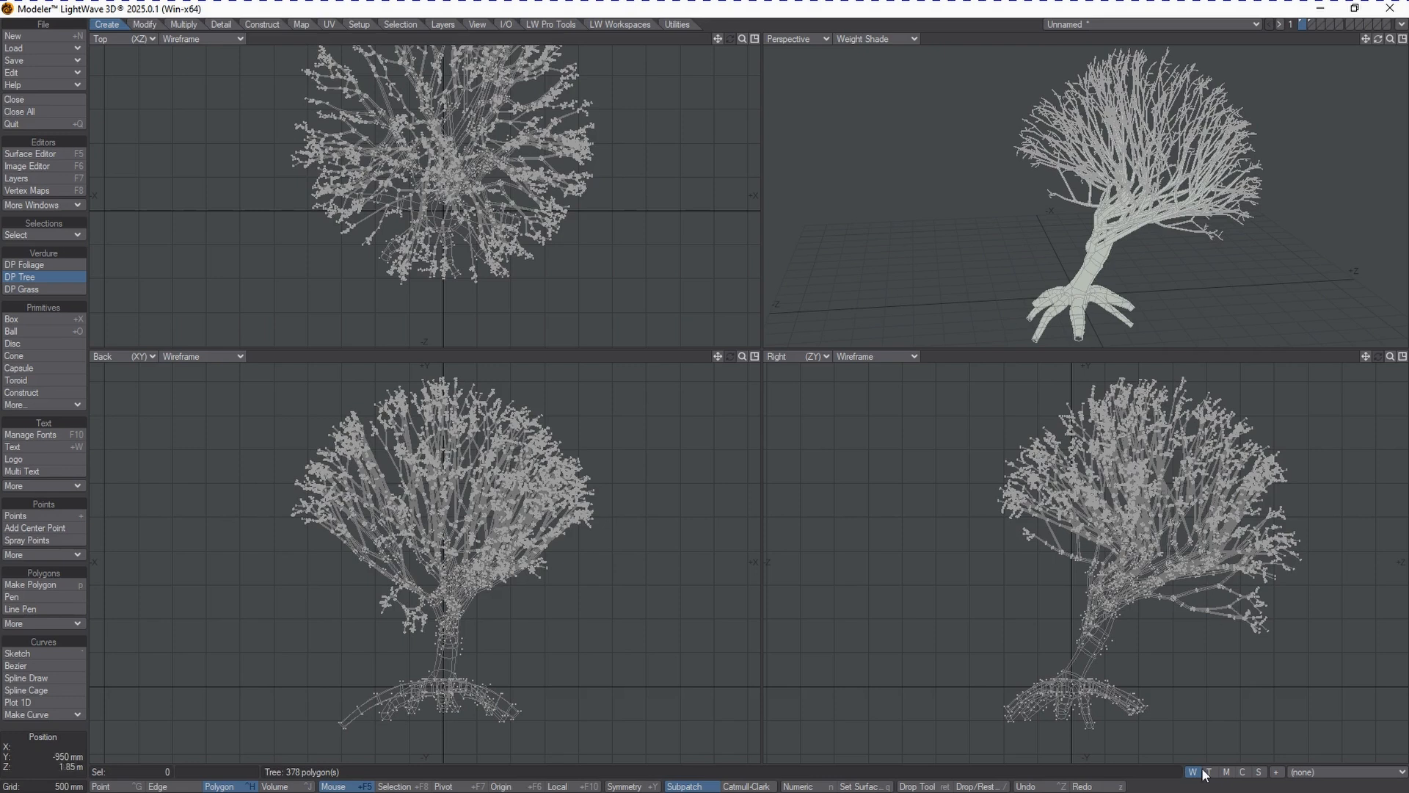
# Step: Show the Branch-Level_100 weight map on the tree in the perspective view
pyautogui.click(1326, 773)
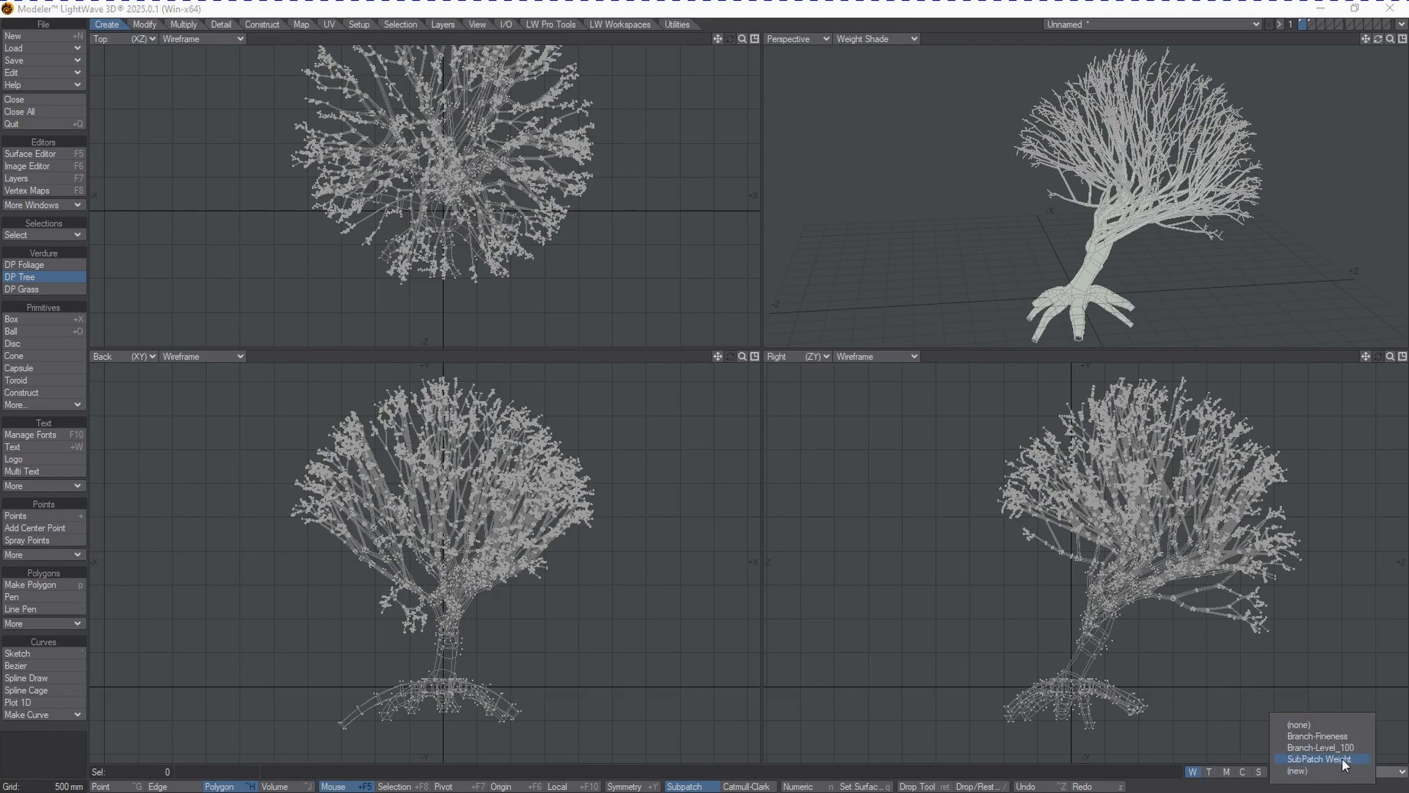
pyautogui.click(1354, 746)
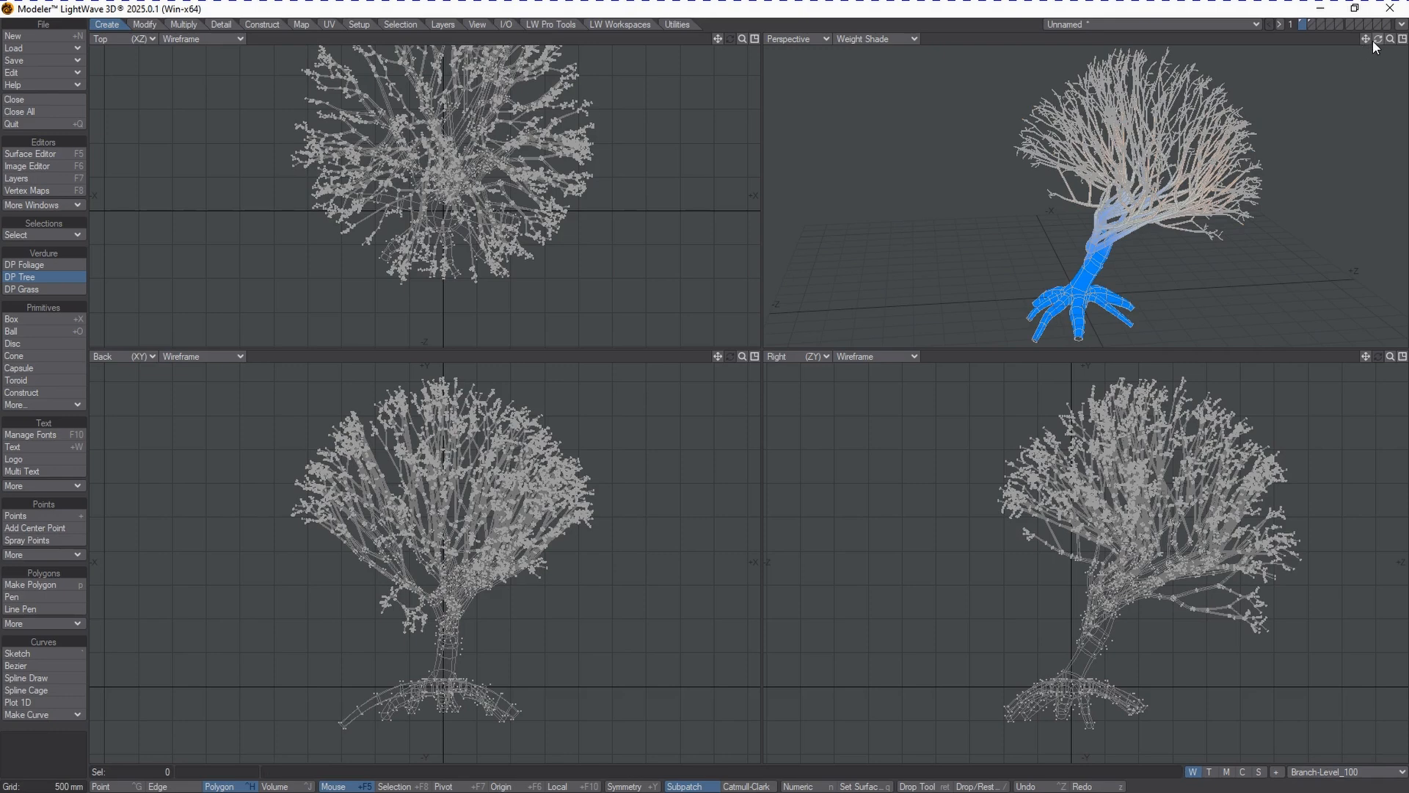
pyautogui.moveTo(1376, 40)
pyautogui.mouseDown()
pyautogui.moveTo(1393, 44)
pyautogui.moveTo(1377, 53)
pyautogui.mouseUp()
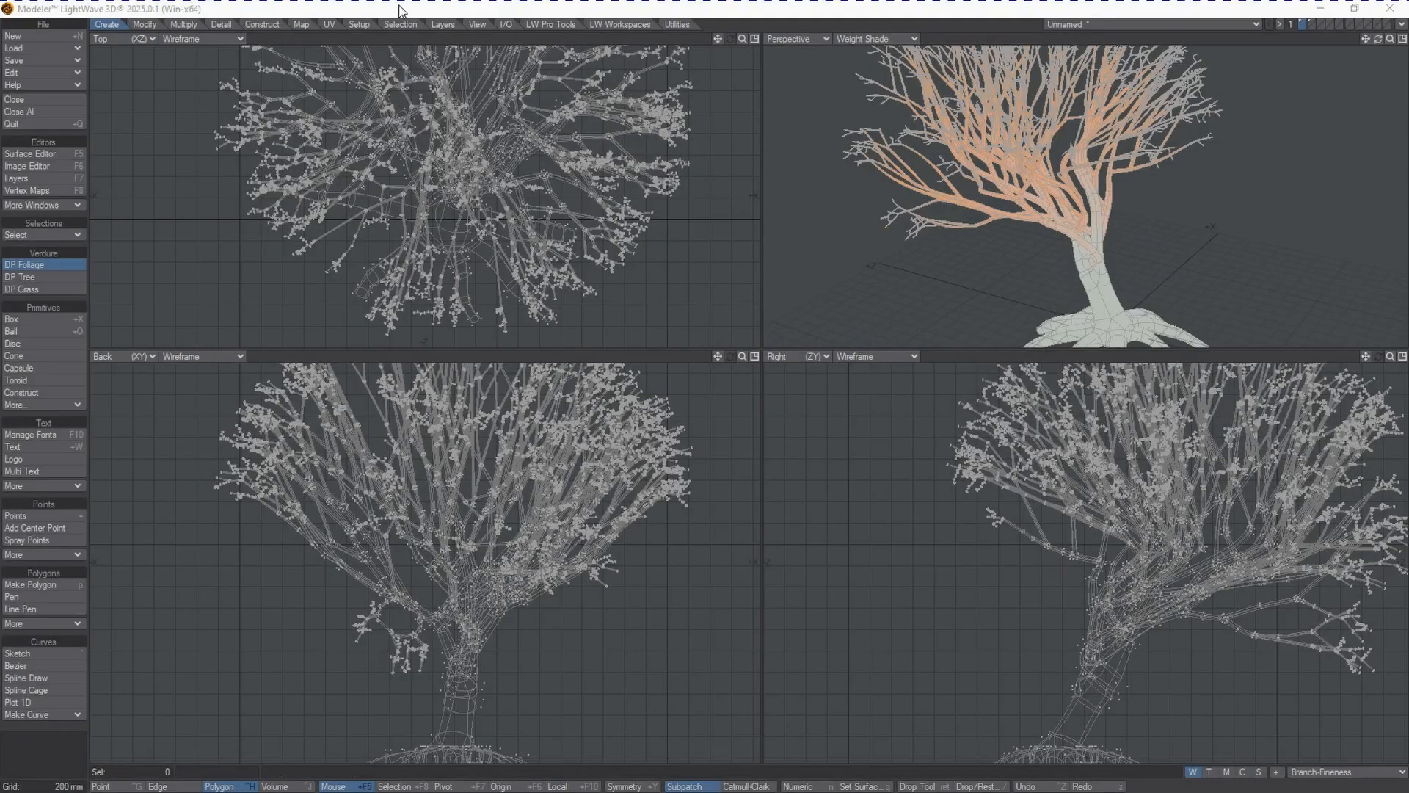
# Step: Start DP Foliage on the tree, open its numeric settings and set the Preview Number to 1500
pyautogui.click(39, 262)
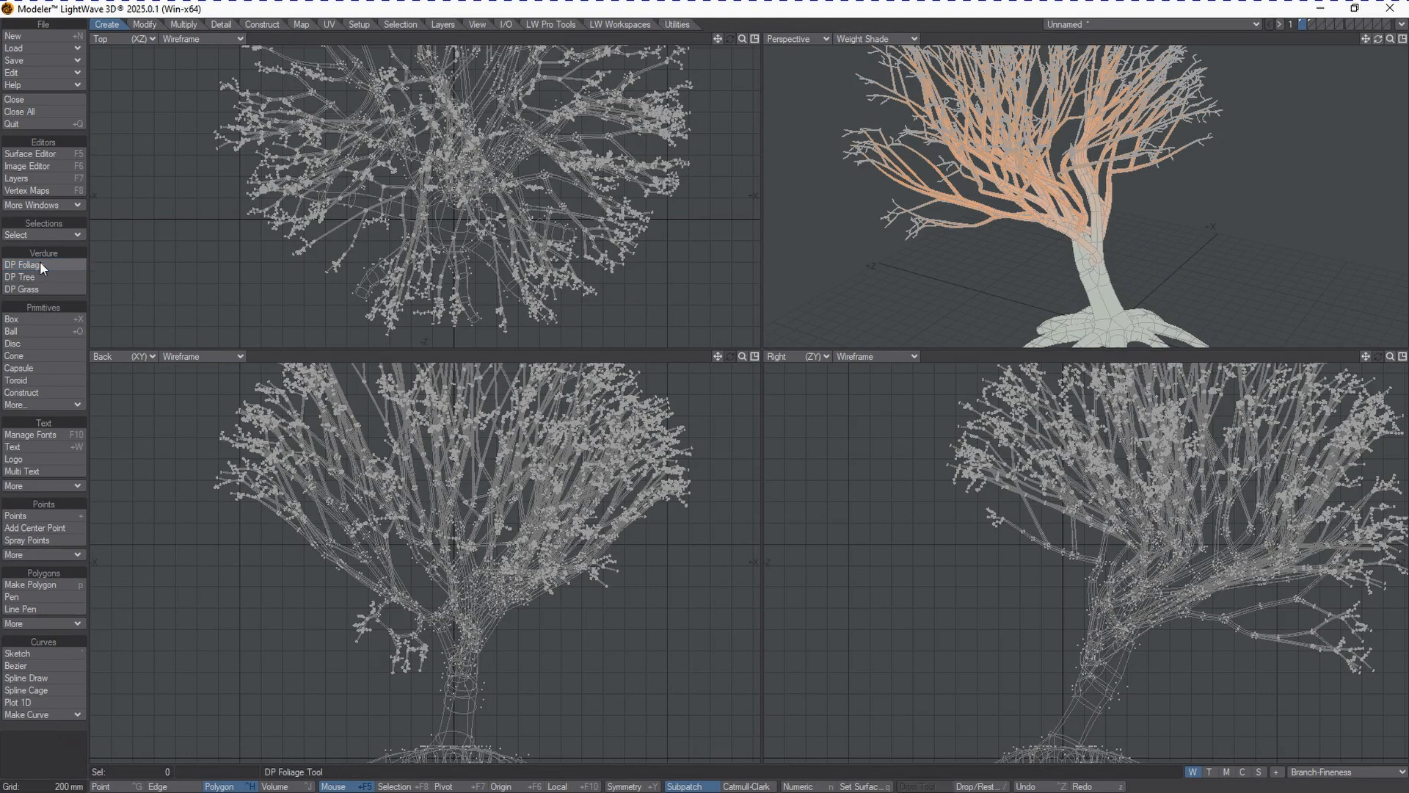
pyautogui.click(40, 262)
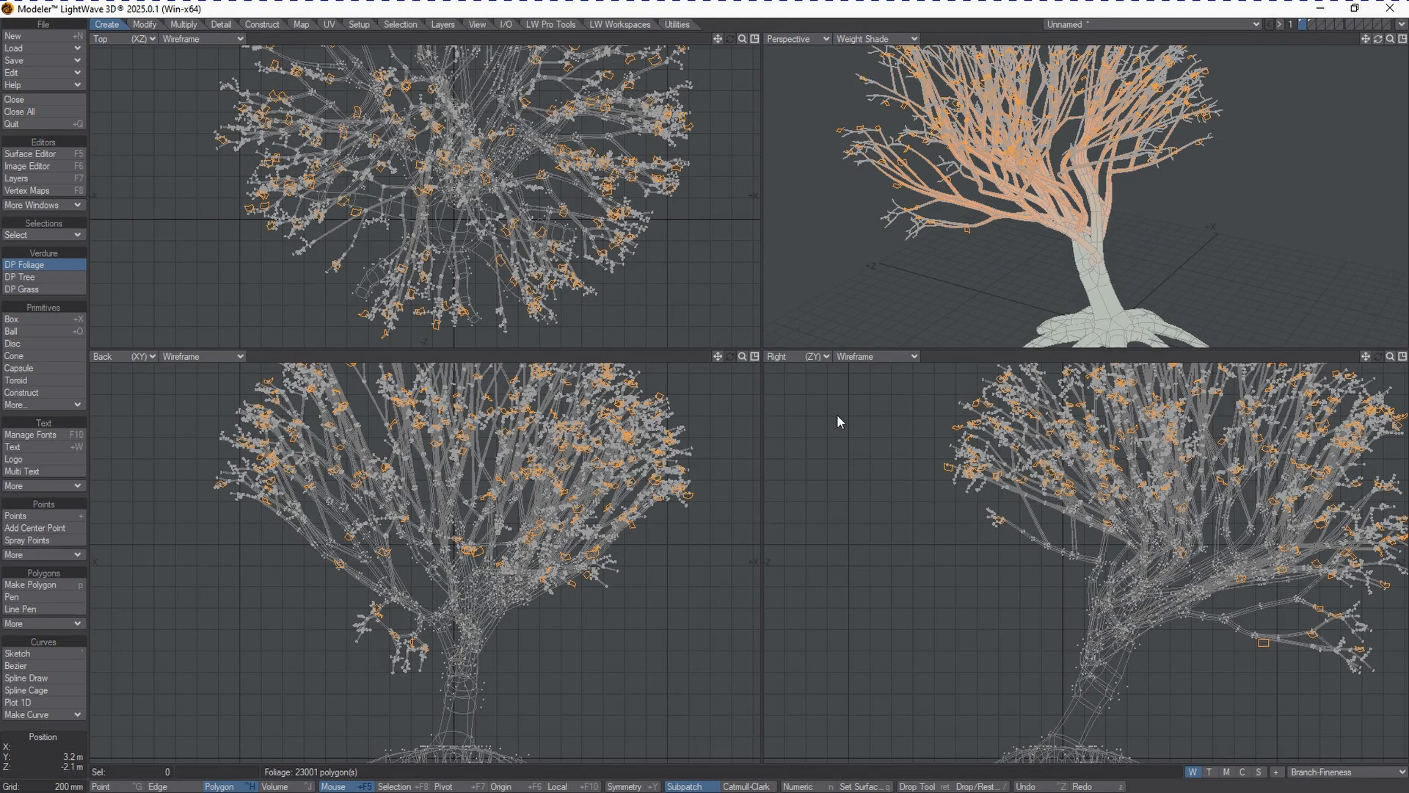
pyautogui.press('n')
pyautogui.moveTo(780, 193); pyautogui.dragTo(801, 200)
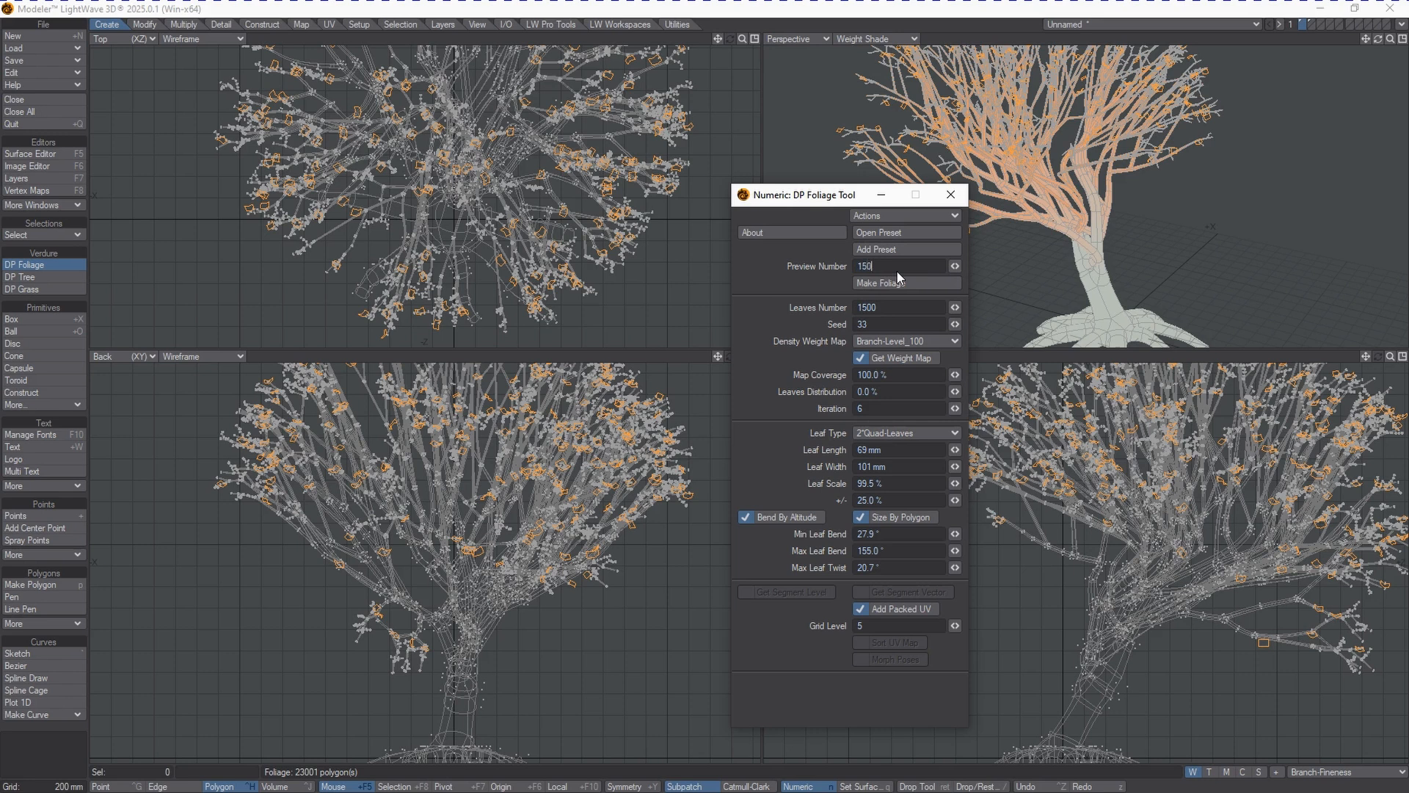
pyautogui.write('0')
pyautogui.click(869, 285)
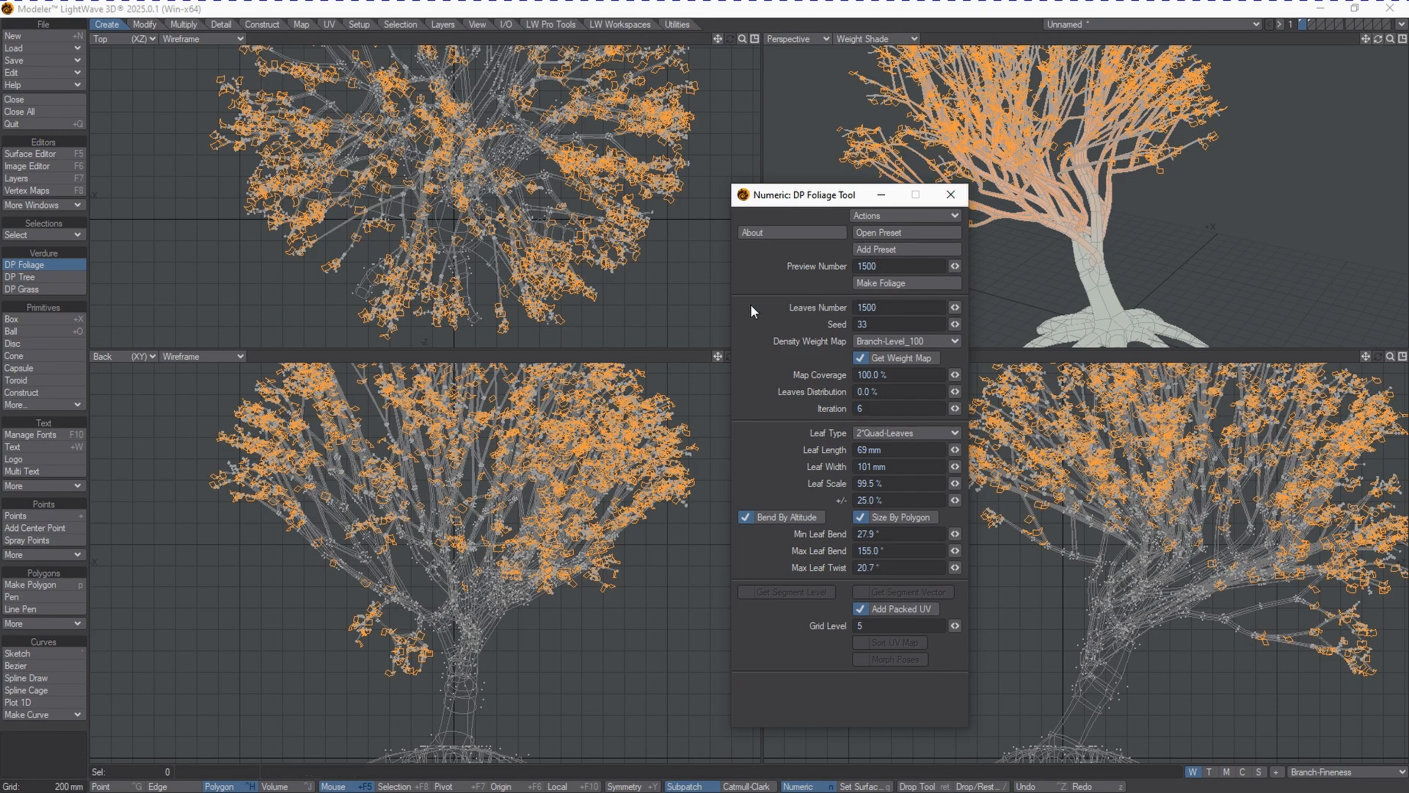
# Step: Set both the foliage's Leaves Number and its Preview Number to 3500
pyautogui.click(904, 306)
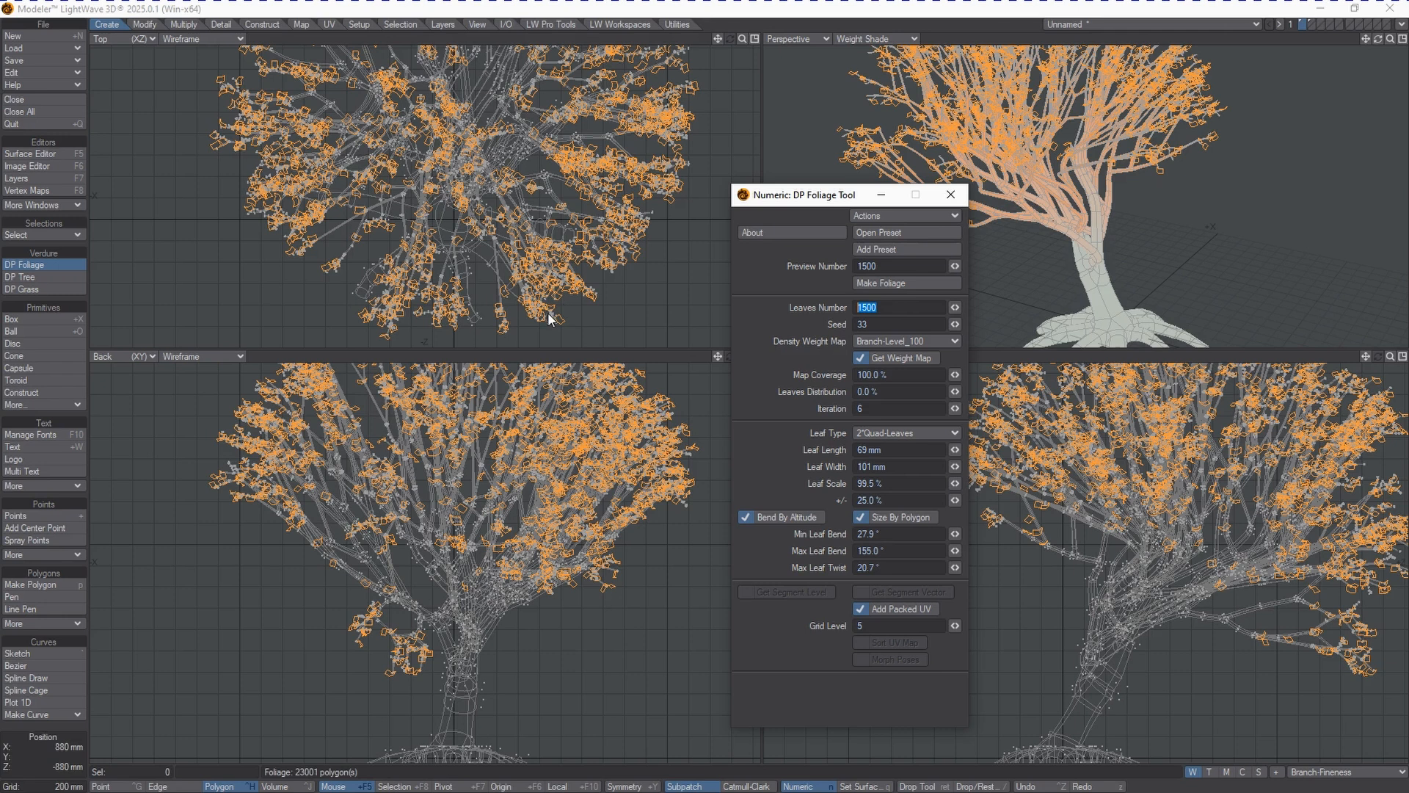
pyautogui.write('3500')
pyautogui.click(902, 266)
pyautogui.write('3500')
pyautogui.press('Return')
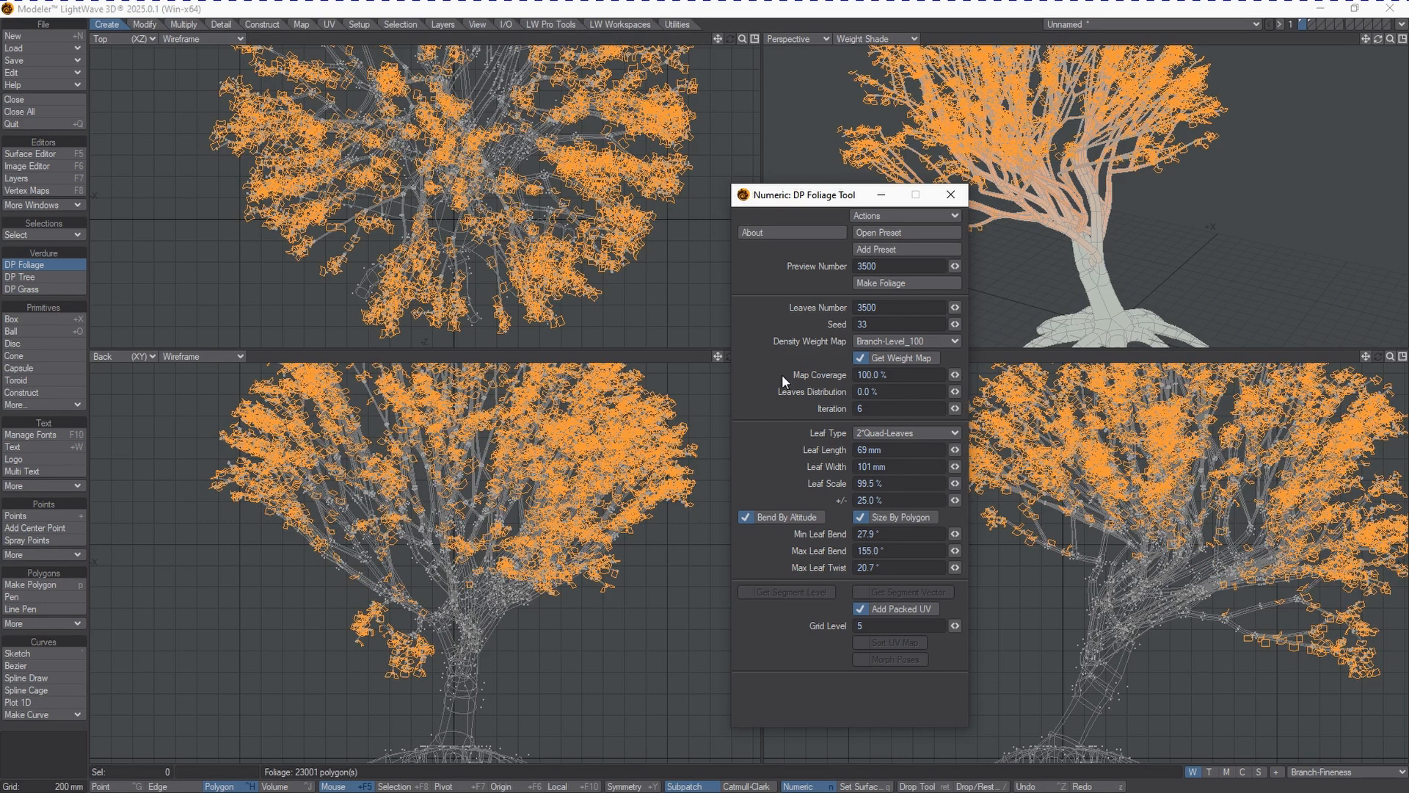
# Step: Reduce the foliage's Preview Number to 250 and restore it to 3500
pyautogui.click(902, 266)
pyautogui.write('250')
pyautogui.press('Tab')
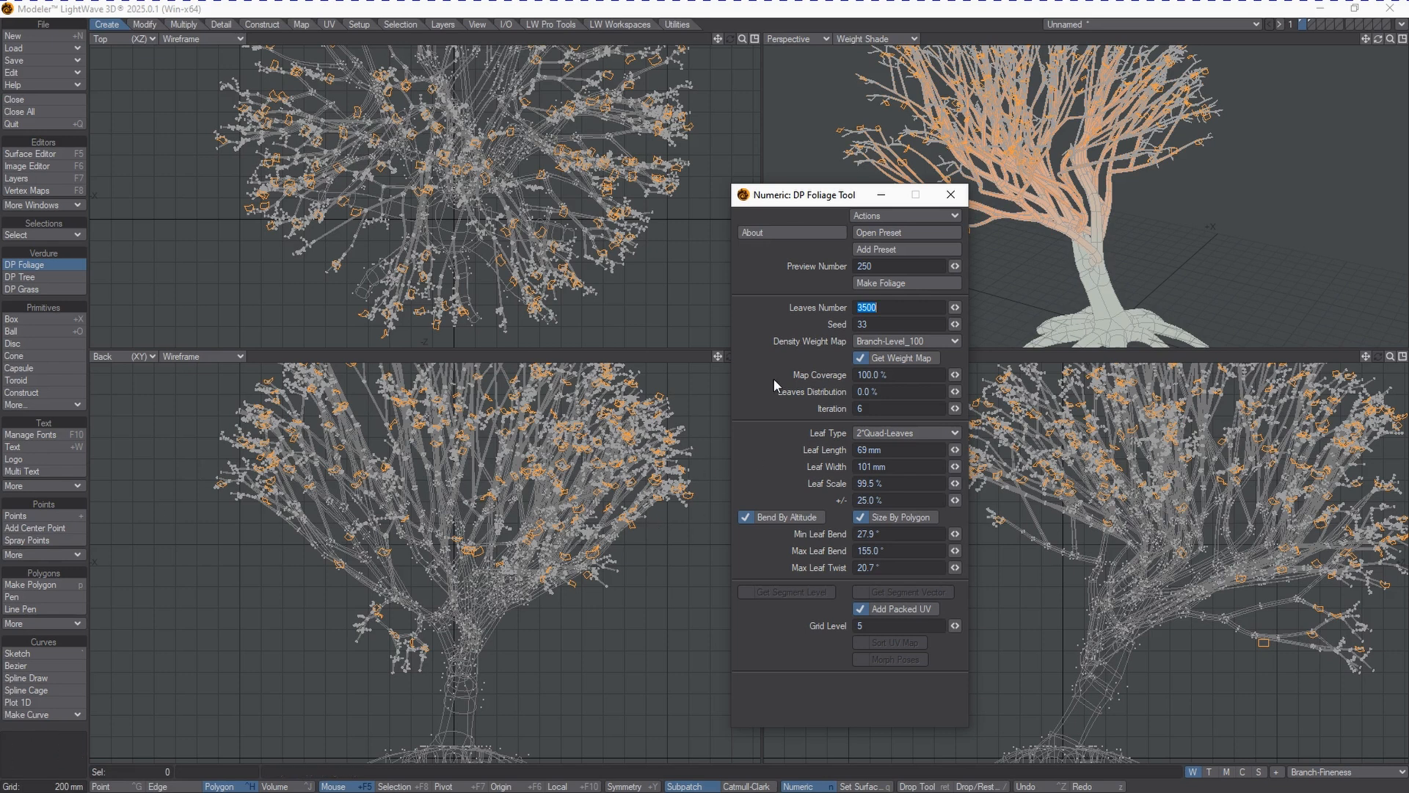
pyautogui.click(901, 265)
pyautogui.write('3500')
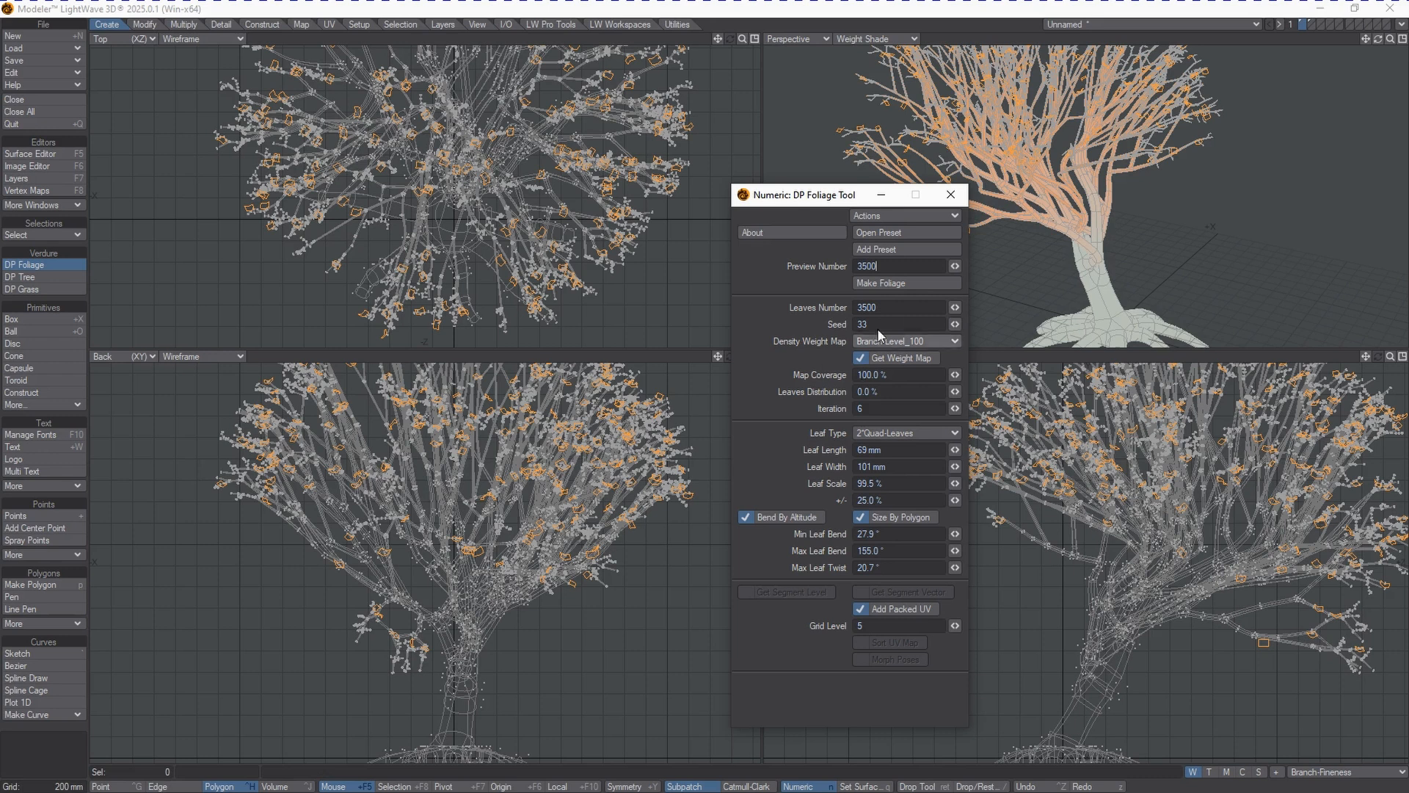
pyautogui.press('Return')
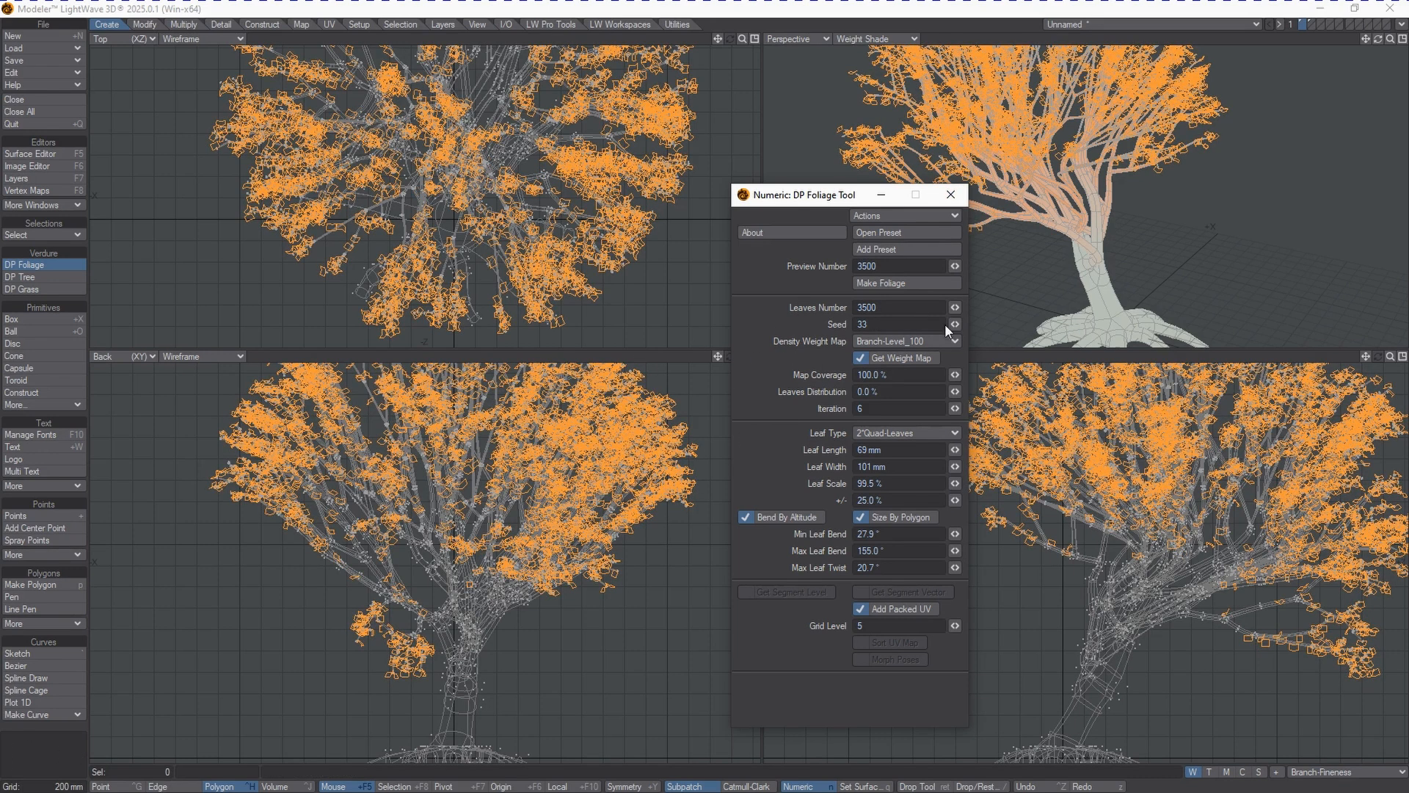
# Step: Set the foliage's Seed to 0
pyautogui.click(872, 326)
pyautogui.write('33')
pyautogui.doubleClick(872, 326)
pyautogui.write('0')
pyautogui.press('Tab')
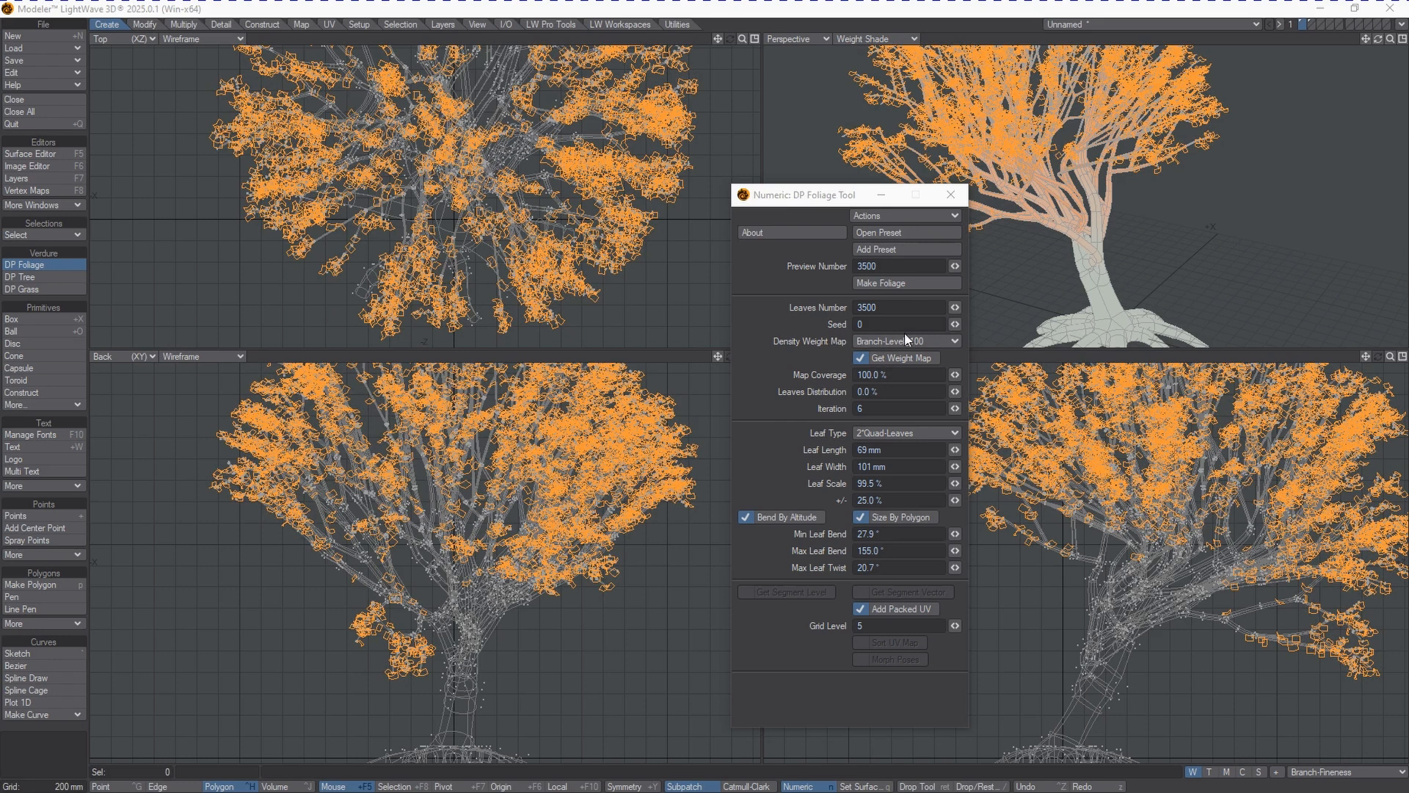
# Step: Try Branch-Fineness as the foliage's Density Weight Map and switch back to Branch-Level_100
pyautogui.click(886, 340)
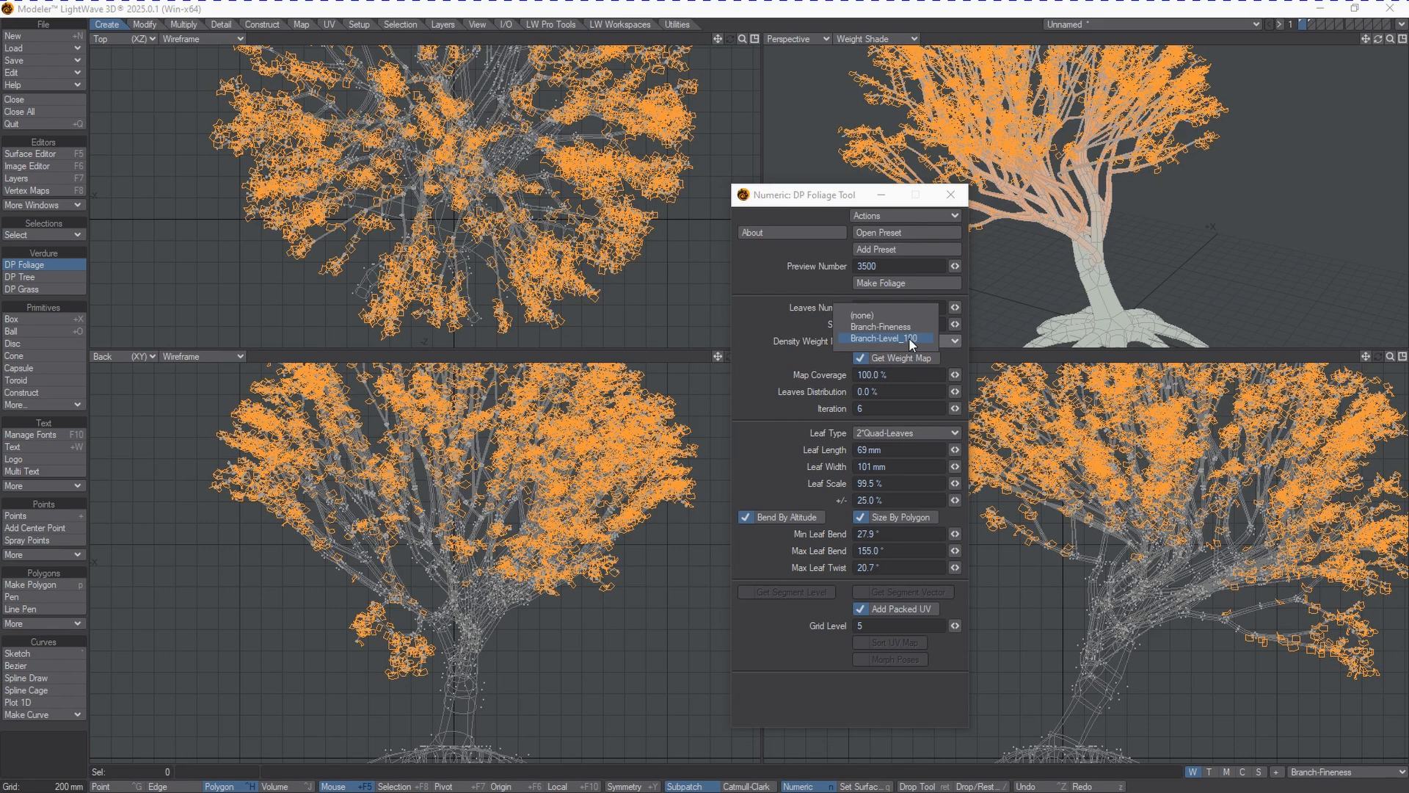
pyautogui.click(909, 337)
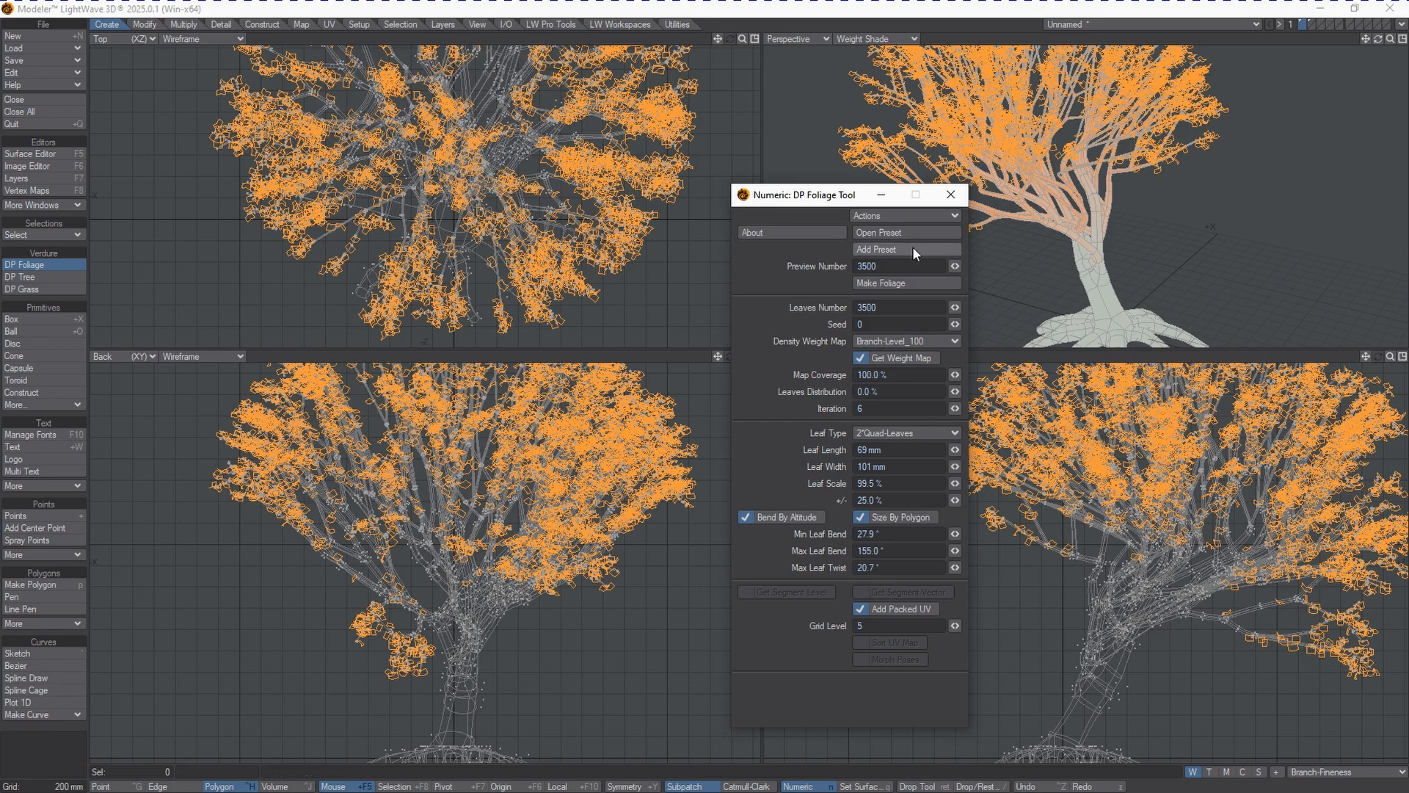
pyautogui.click(901, 341)
pyautogui.click(885, 328)
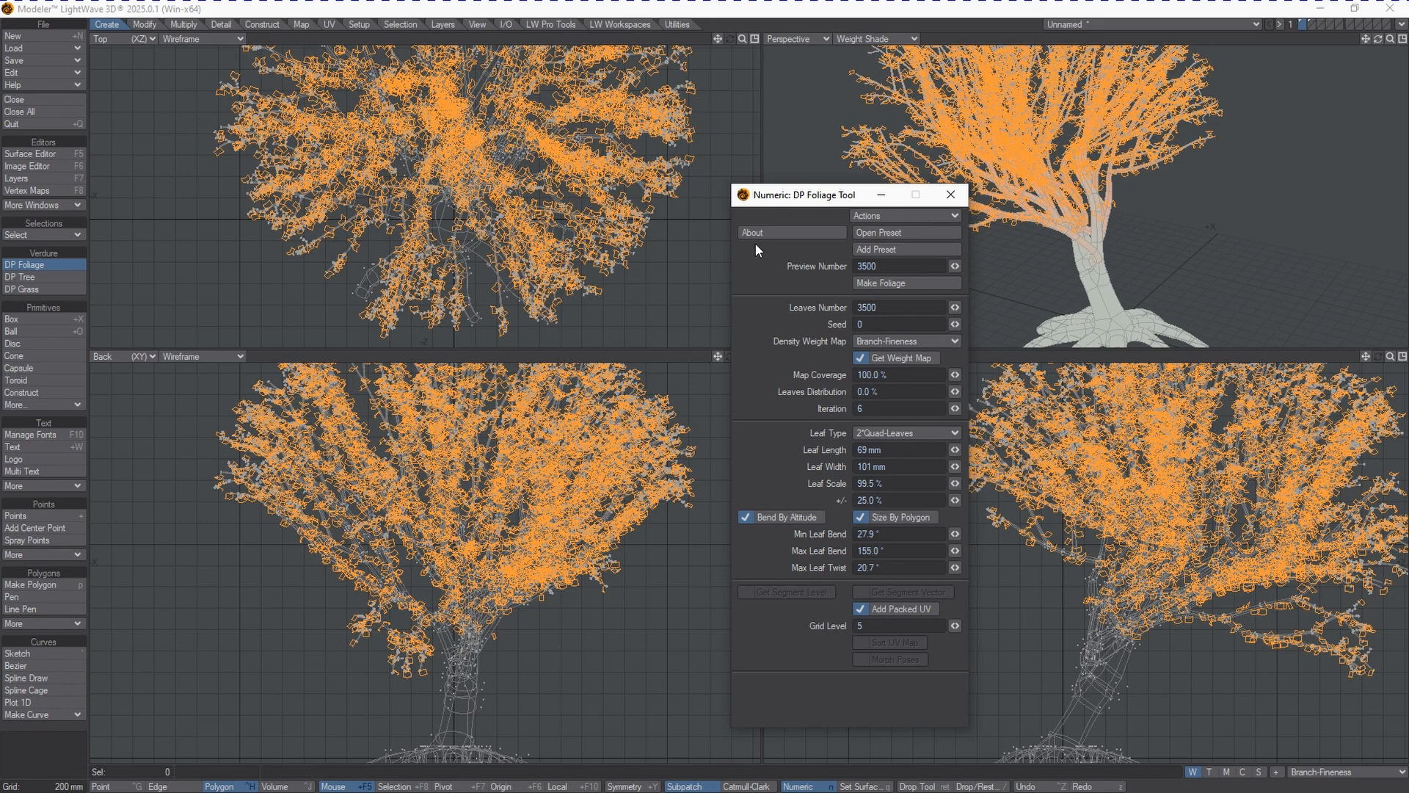
pyautogui.moveTo(784, 209); pyautogui.dragTo(740, 195)
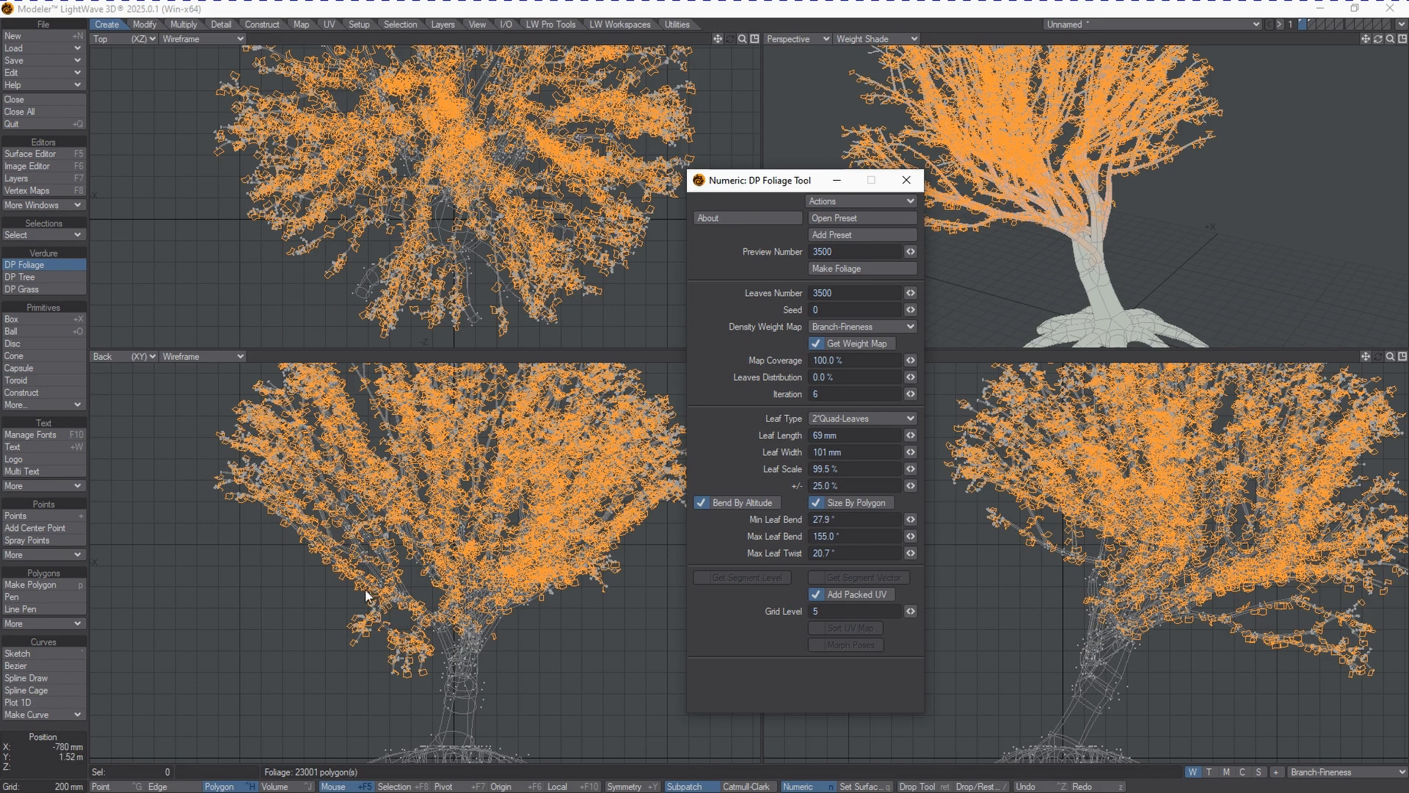
pyautogui.click(873, 331)
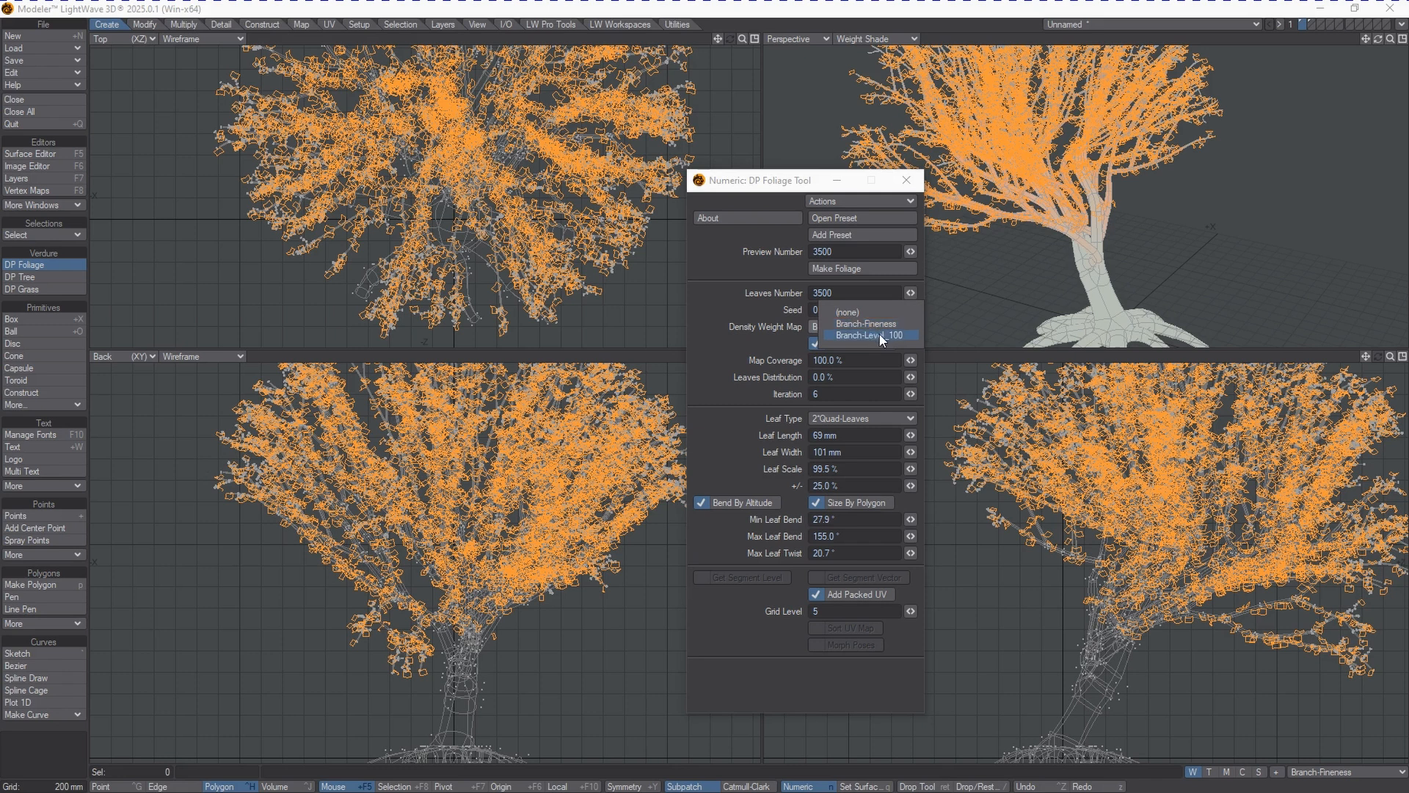
pyautogui.click(879, 335)
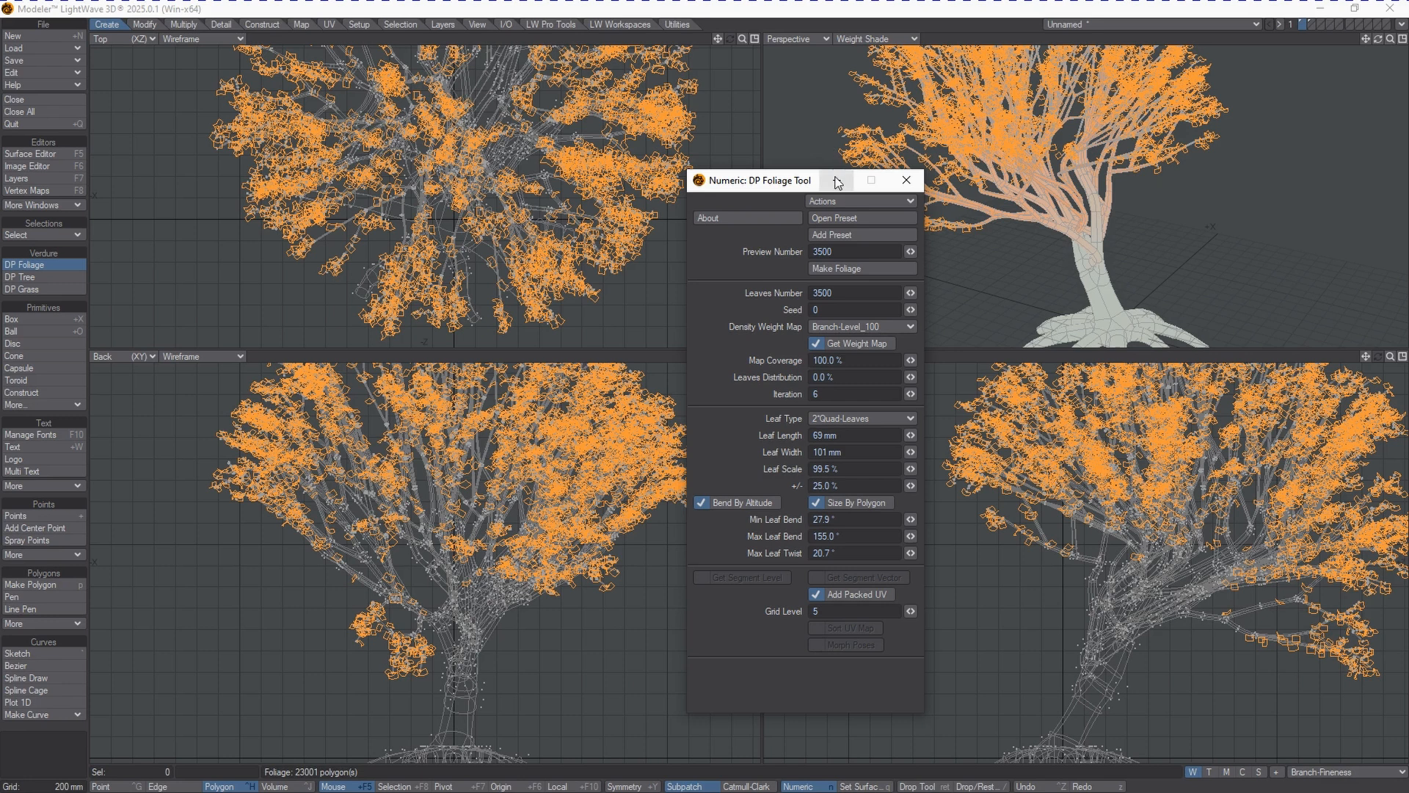
# Step: Set the foliage's Map Coverage to 50%
pyautogui.moveTo(803, 183); pyautogui.dragTo(787, 233)
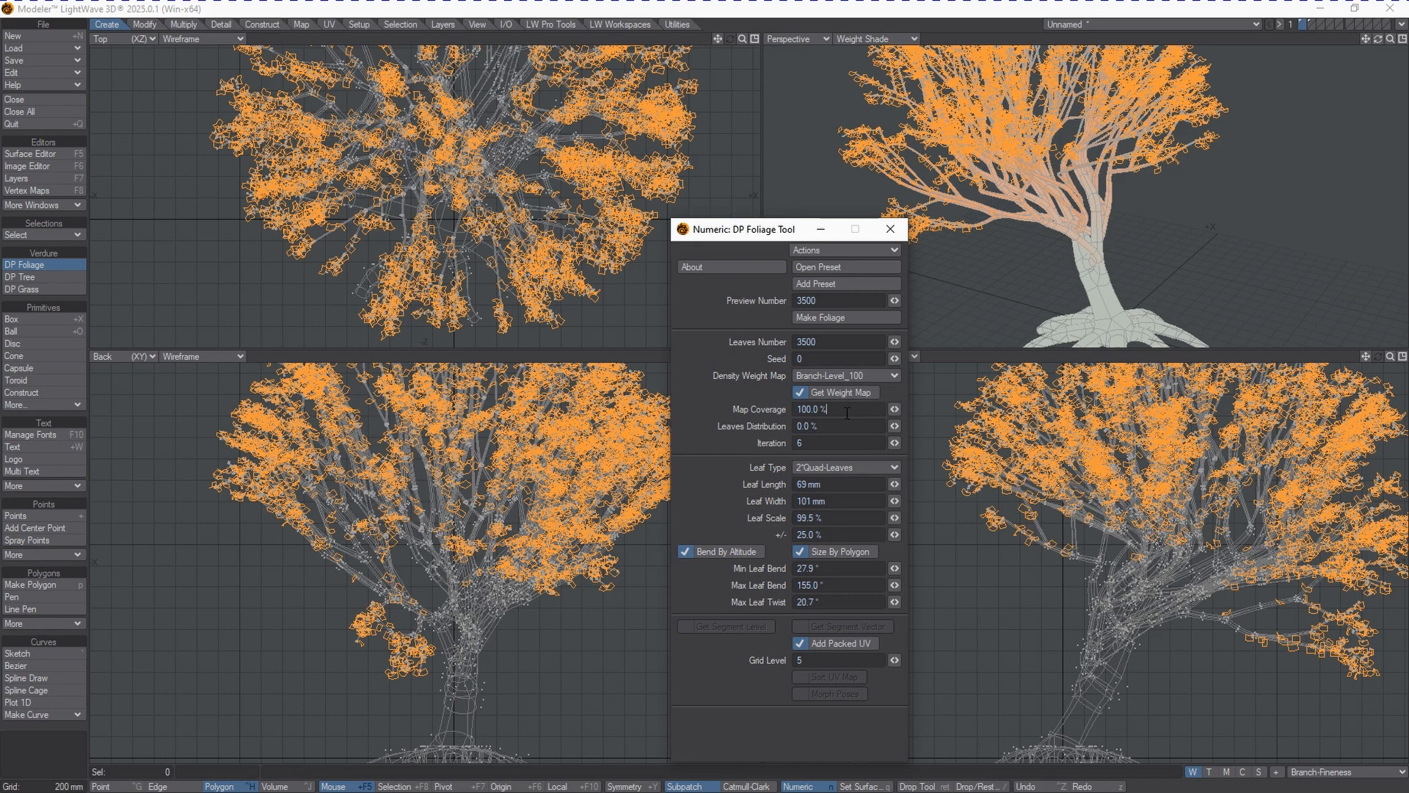
pyautogui.press('Return')
pyautogui.write('1')
pyautogui.press('BackSpace')
pyautogui.write('50')
pyautogui.press('Tab')
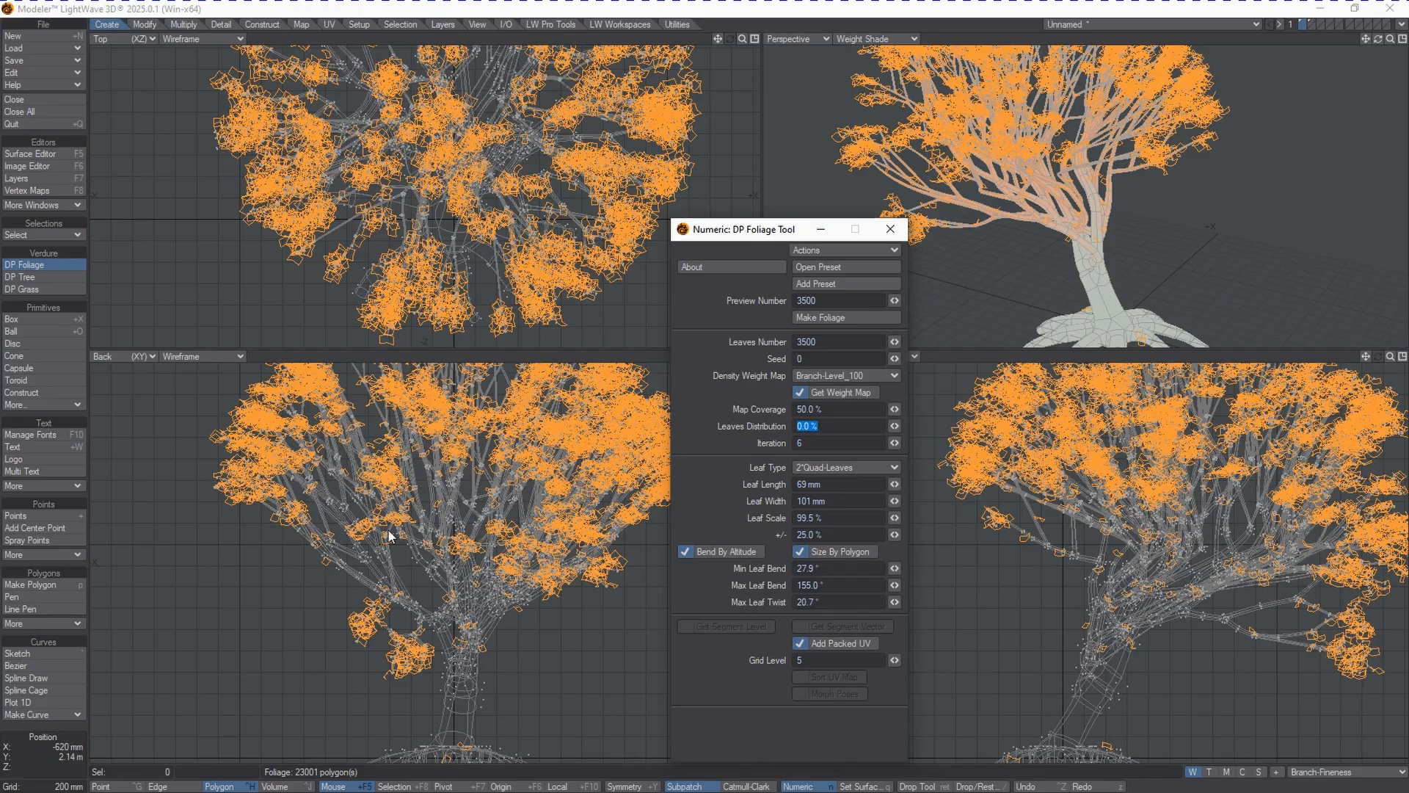
# Step: Try a Map Coverage of 39.5% for the foliage and return it to 50%
pyautogui.moveTo(894, 409)
pyautogui.mouseDown()
pyautogui.moveTo(817, 428)
pyautogui.moveTo(896, 412)
pyautogui.mouseUp()
pyautogui.click(839, 409)
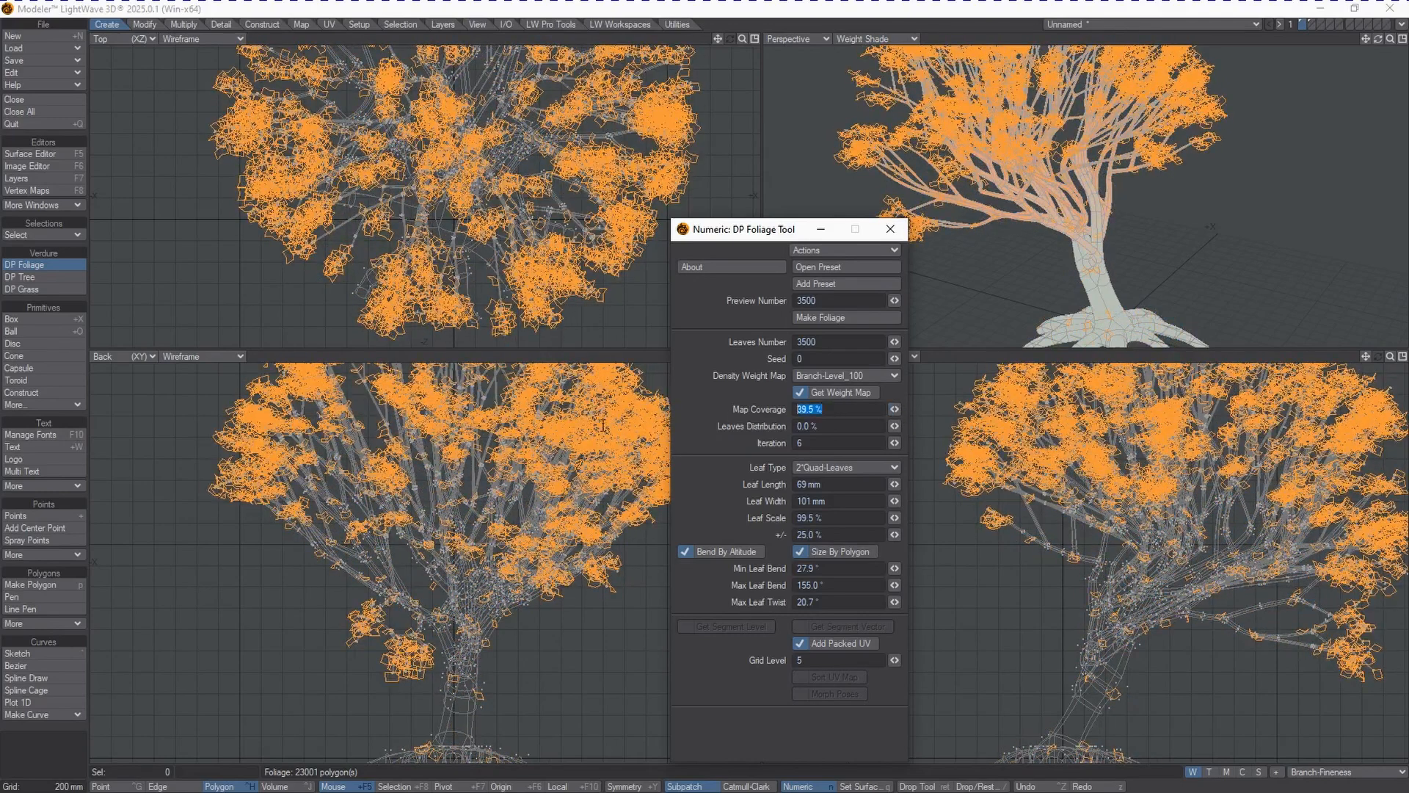
pyautogui.write('50')
pyautogui.press('Return')
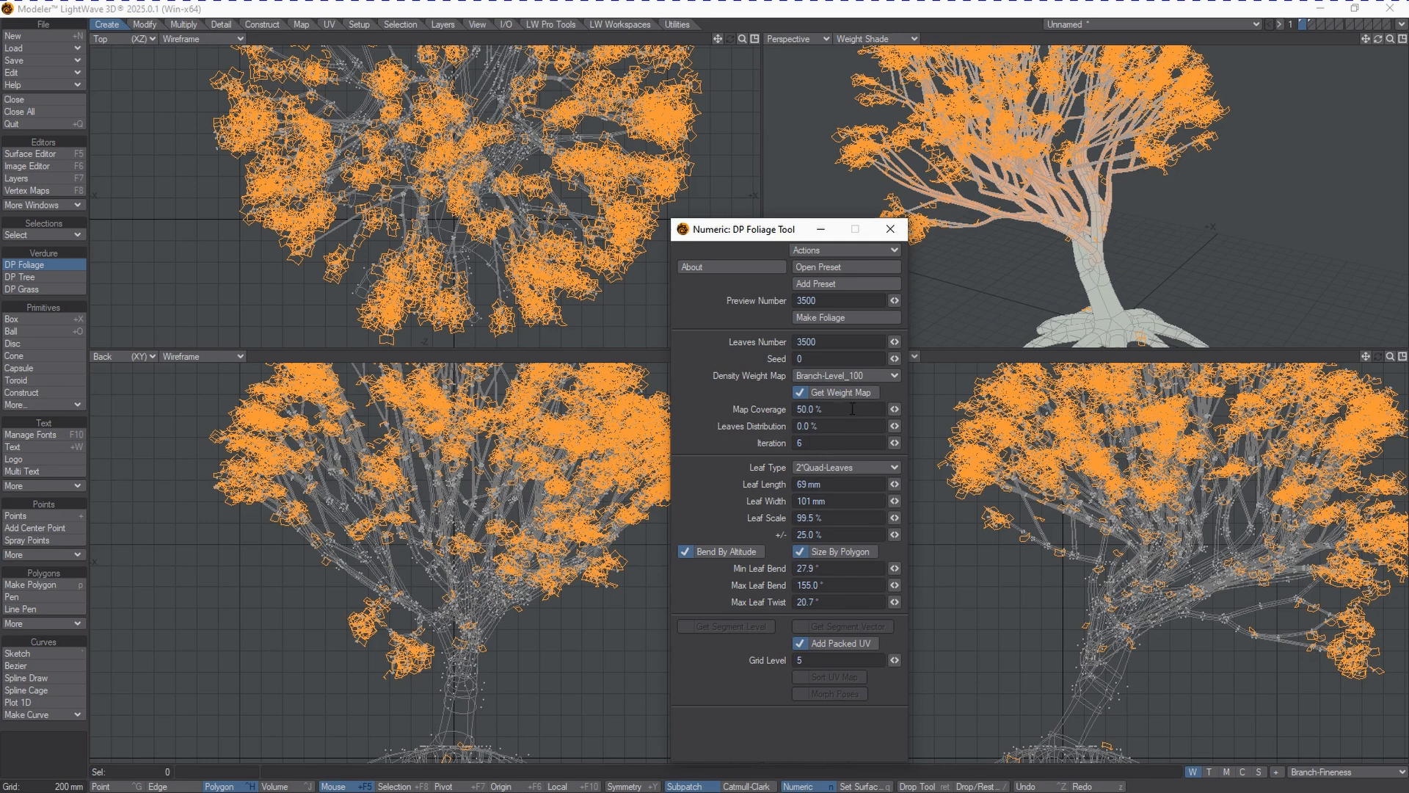
# Step: Set the foliage's Map Coverage to 70%
pyautogui.click(807, 409)
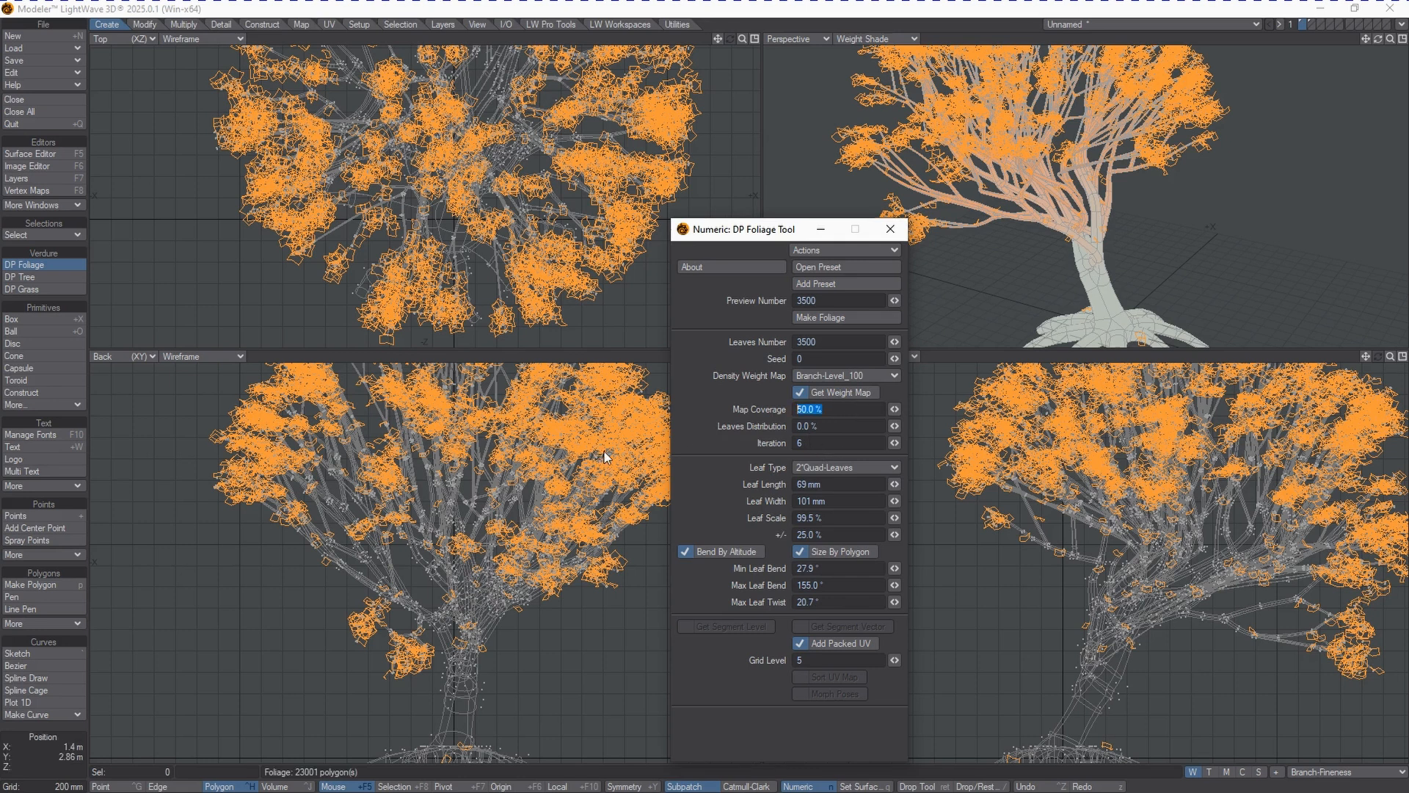
pyautogui.write('70')
pyautogui.press('Tab')
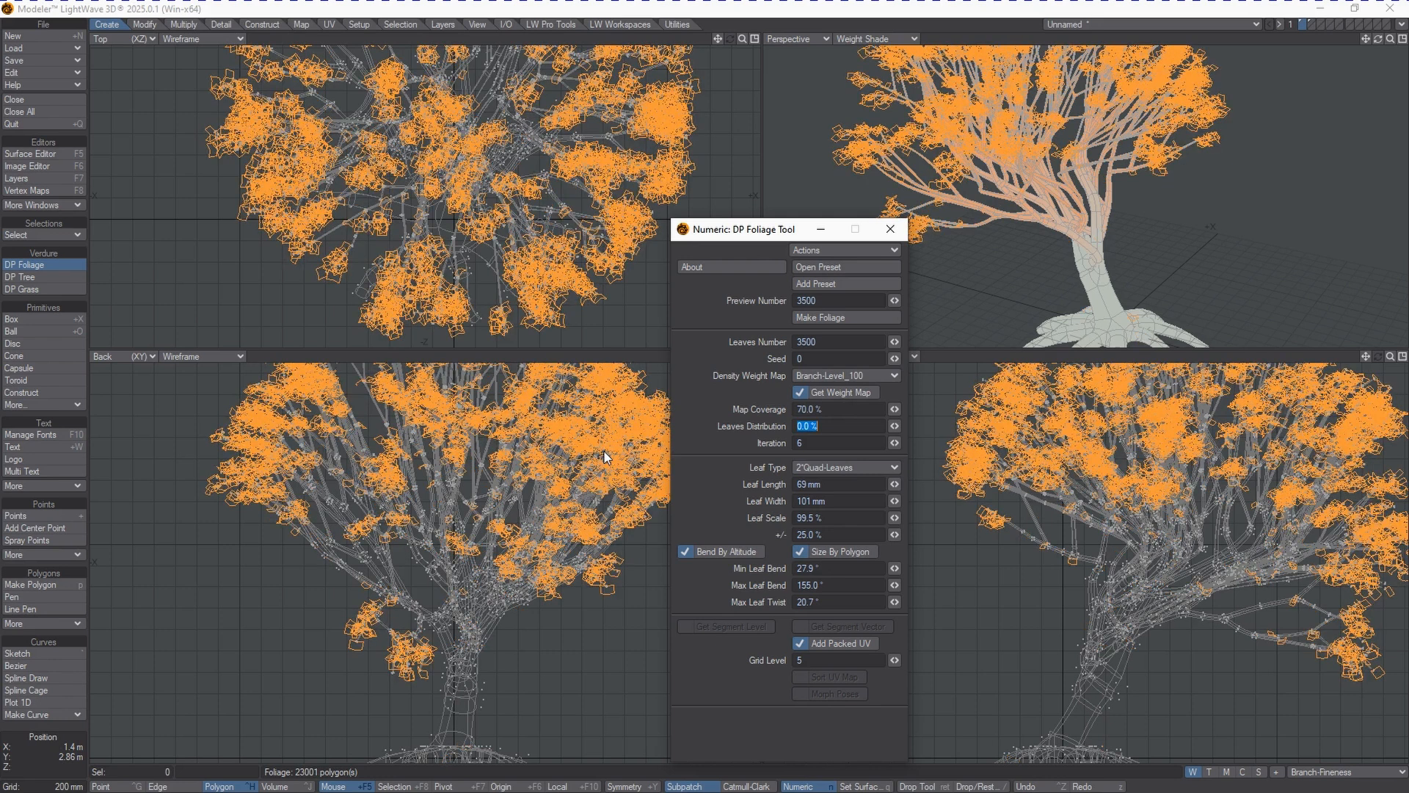
# Step: Try Leaves Distribution values of 50% and 15% for the foliage and return it to 0%
pyautogui.click(854, 410)
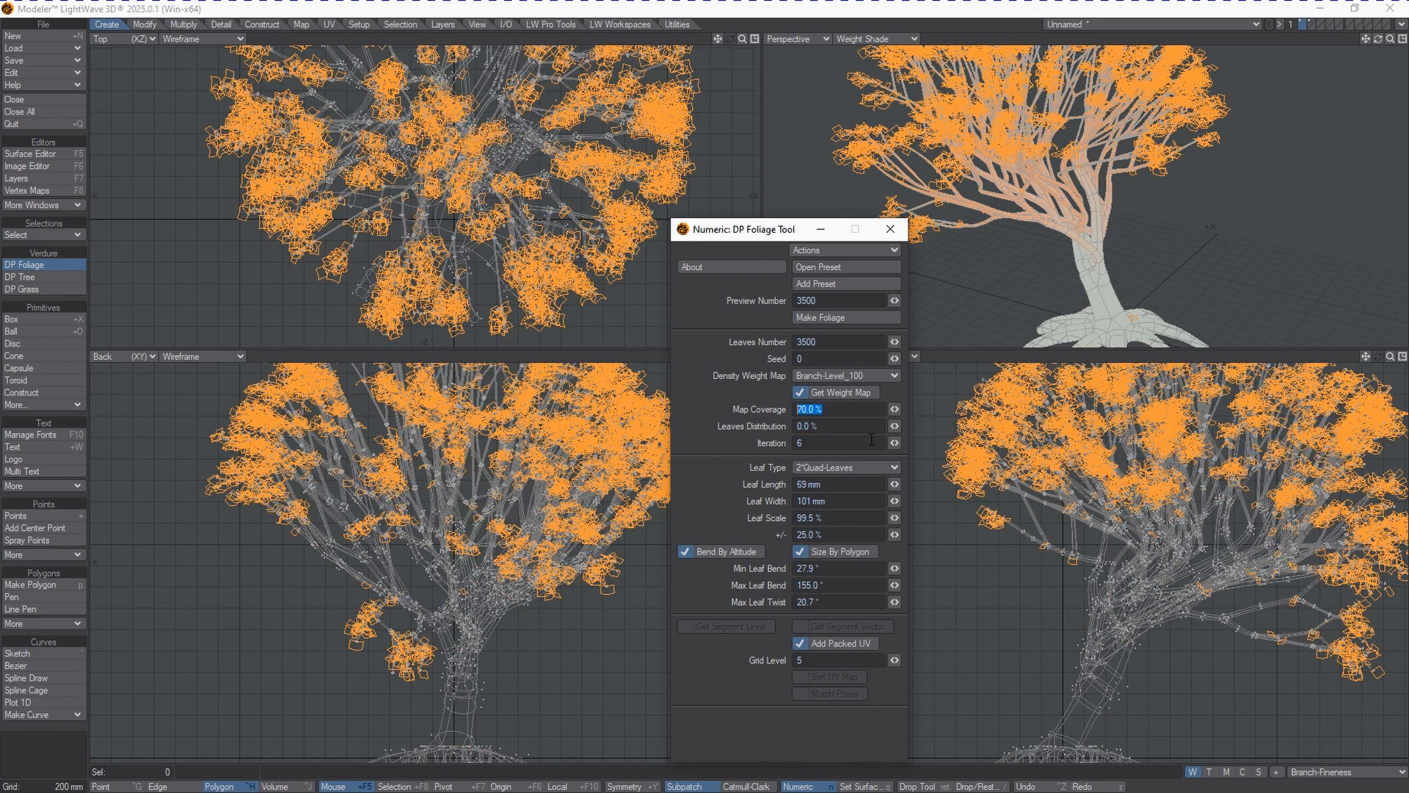
pyautogui.click(860, 426)
pyautogui.write('5')
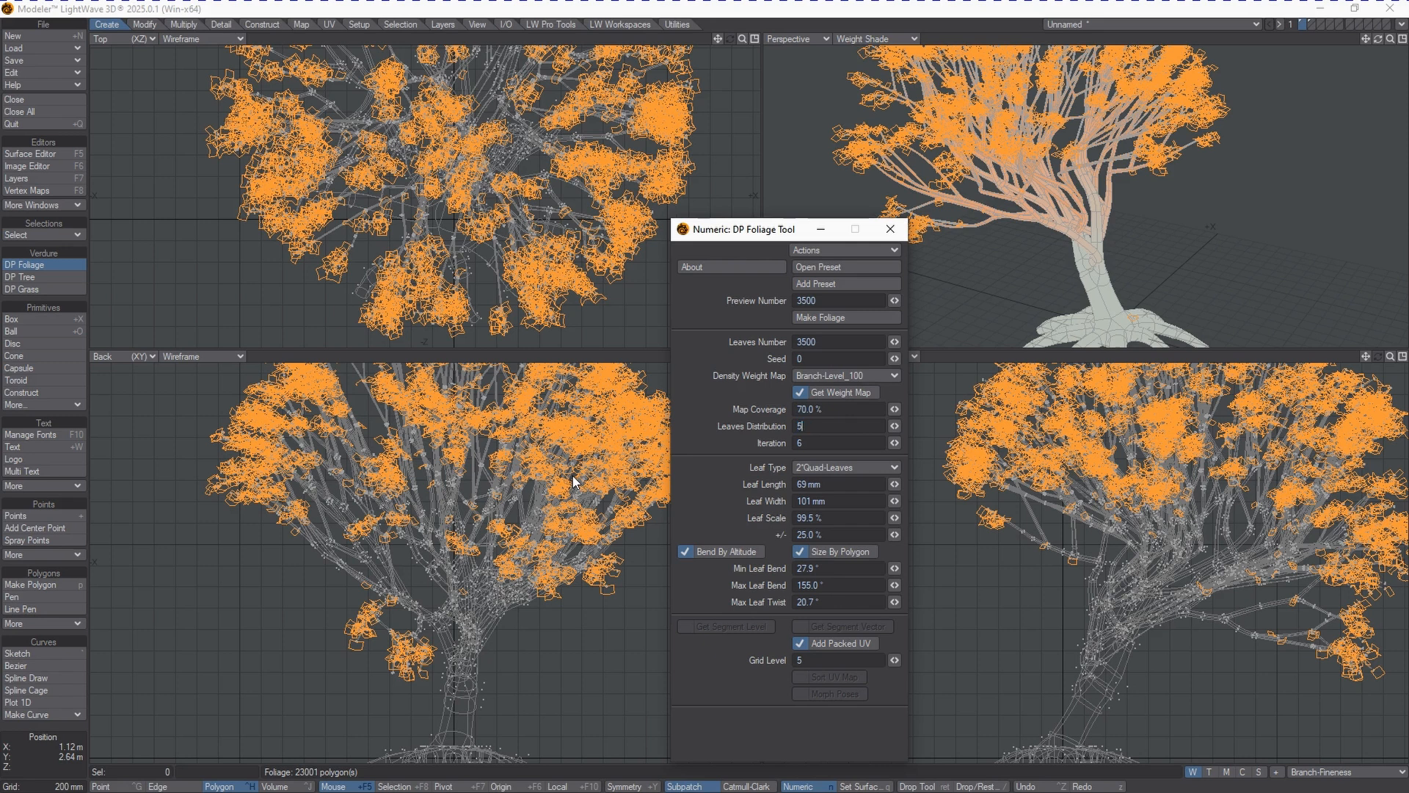
pyautogui.write('0')
pyautogui.press('Tab')
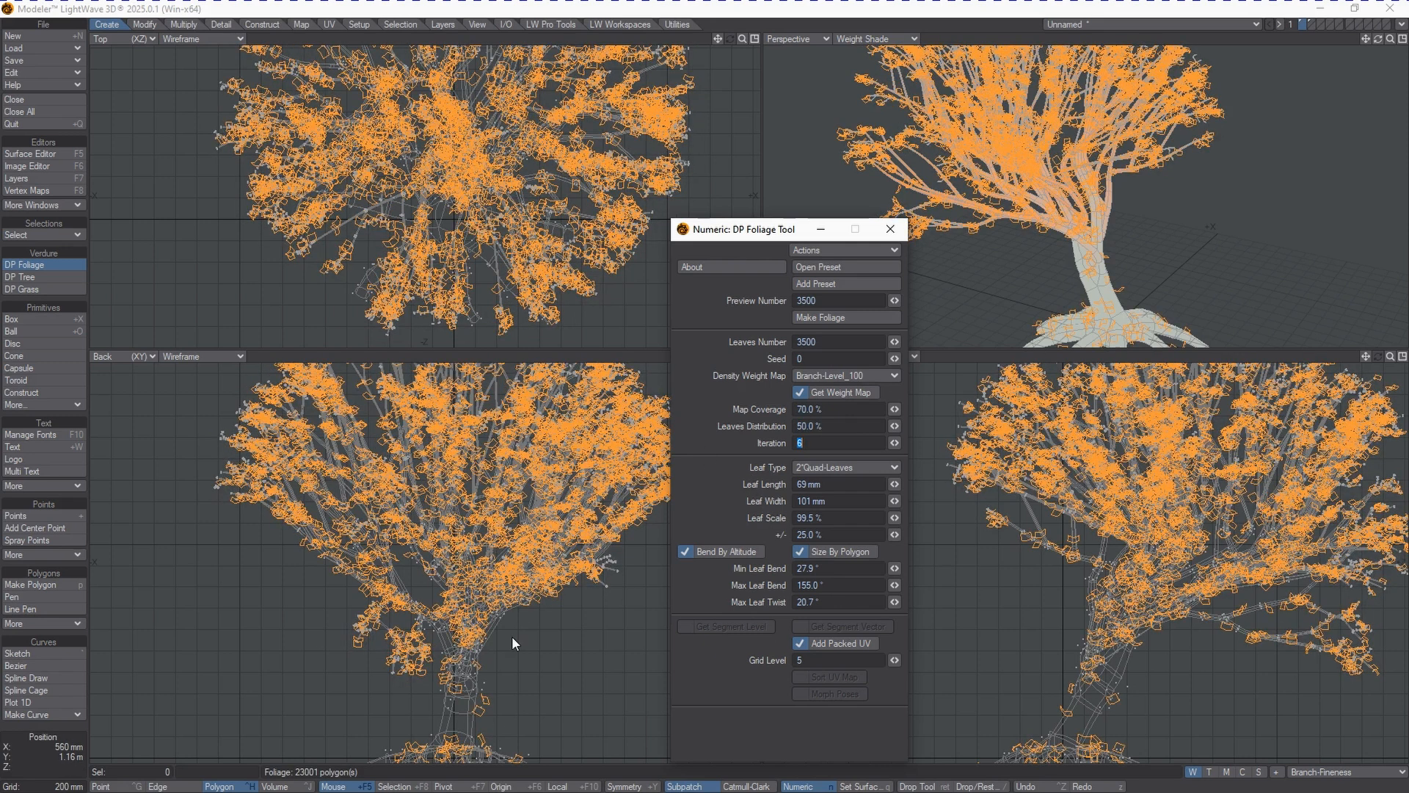
pyautogui.click(837, 424)
pyautogui.write('15')
pyautogui.press('Tab')
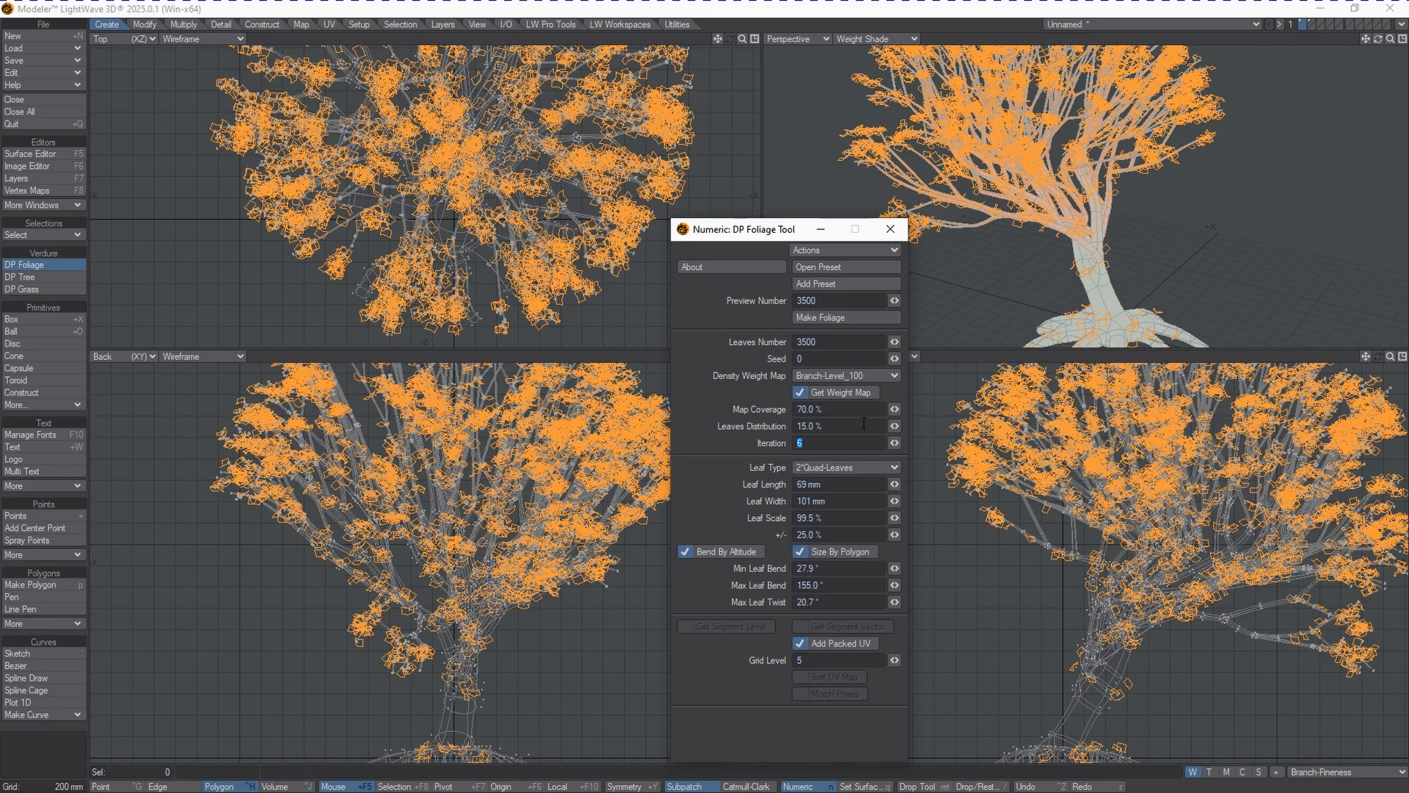
pyautogui.hotkey('shift', 'Tab')
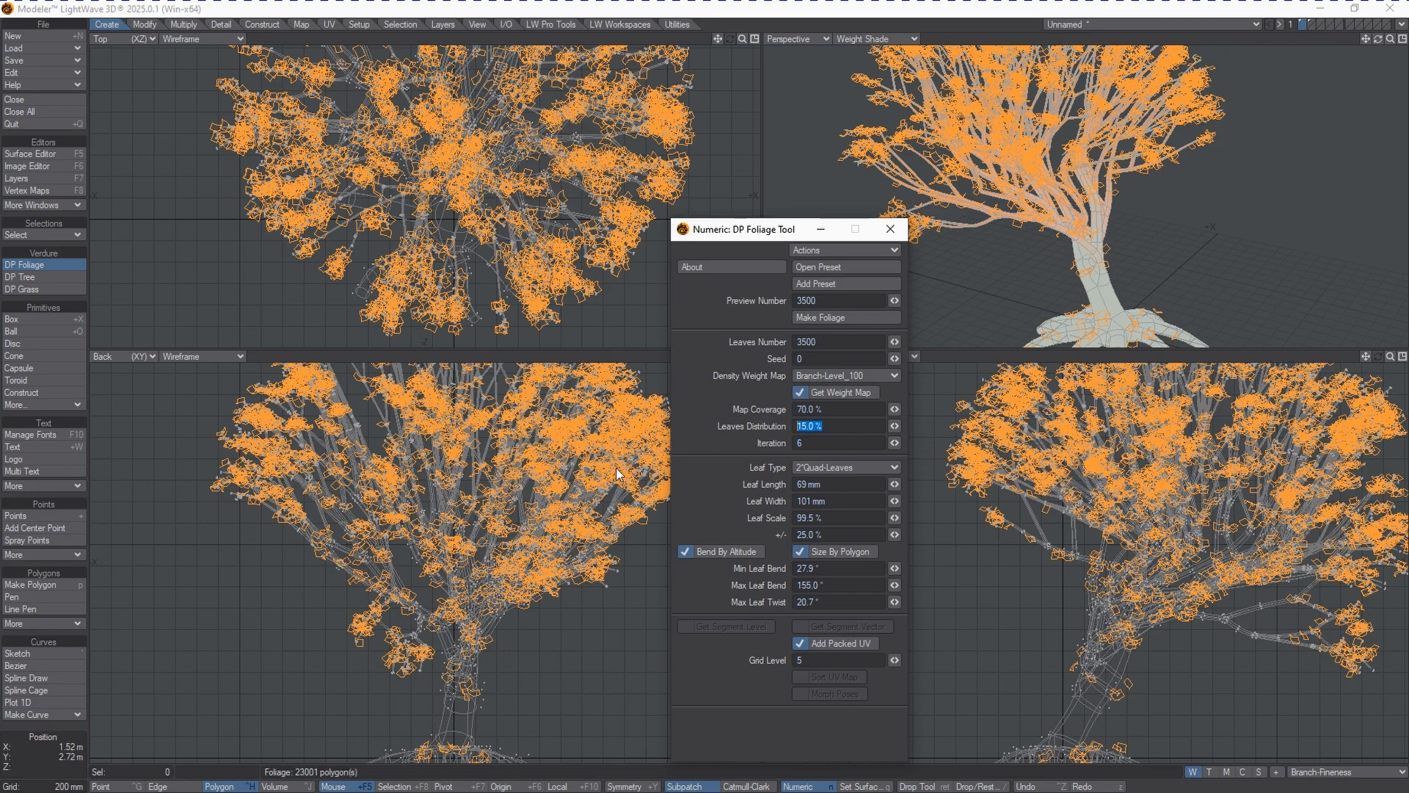
pyautogui.write('0')
pyautogui.press('Tab')
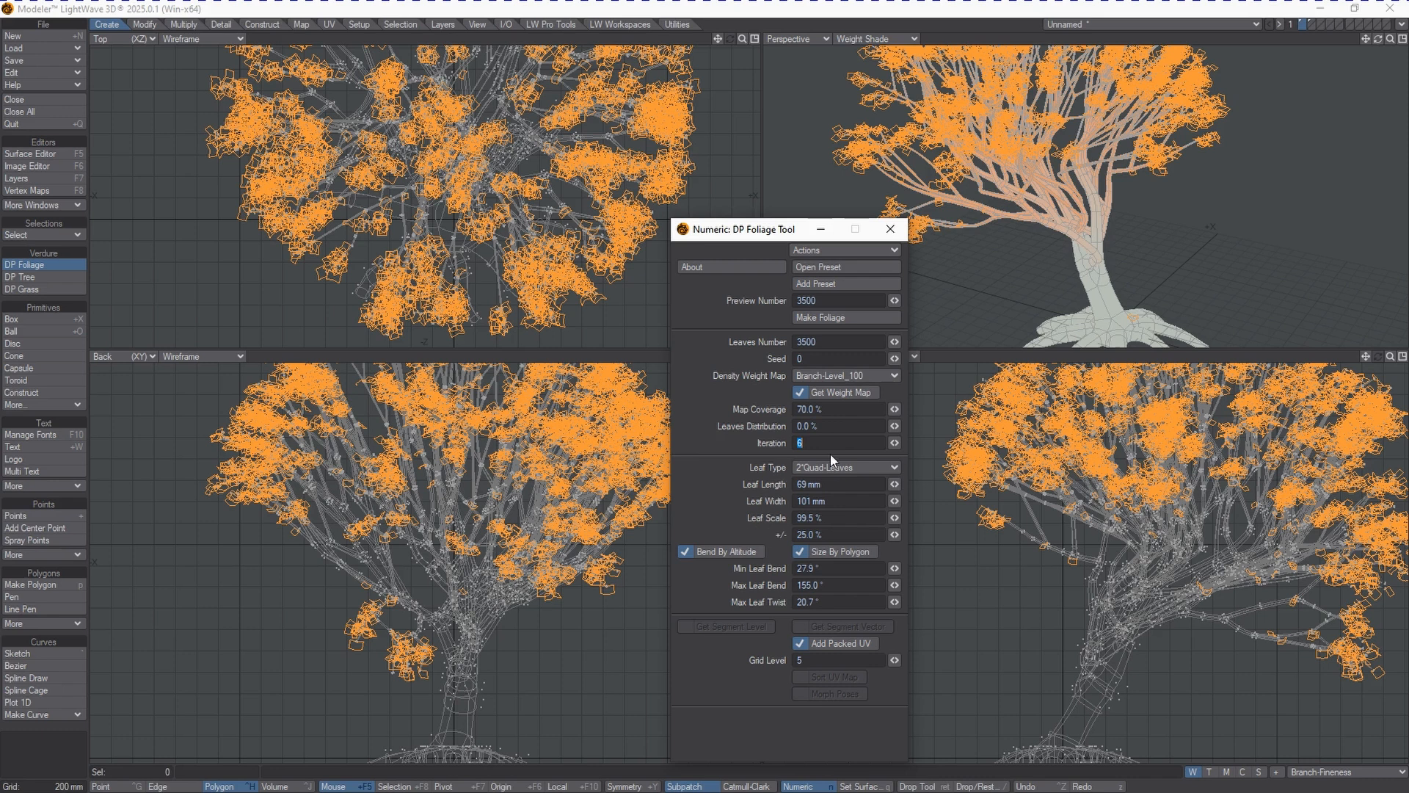
# Step: Set the foliage's Iteration to 15
pyautogui.moveTo(896, 444)
pyautogui.mouseDown()
pyautogui.moveTo(844, 443)
pyautogui.moveTo(913, 439)
pyautogui.moveTo(879, 438)
pyautogui.moveTo(900, 442)
pyautogui.mouseUp()
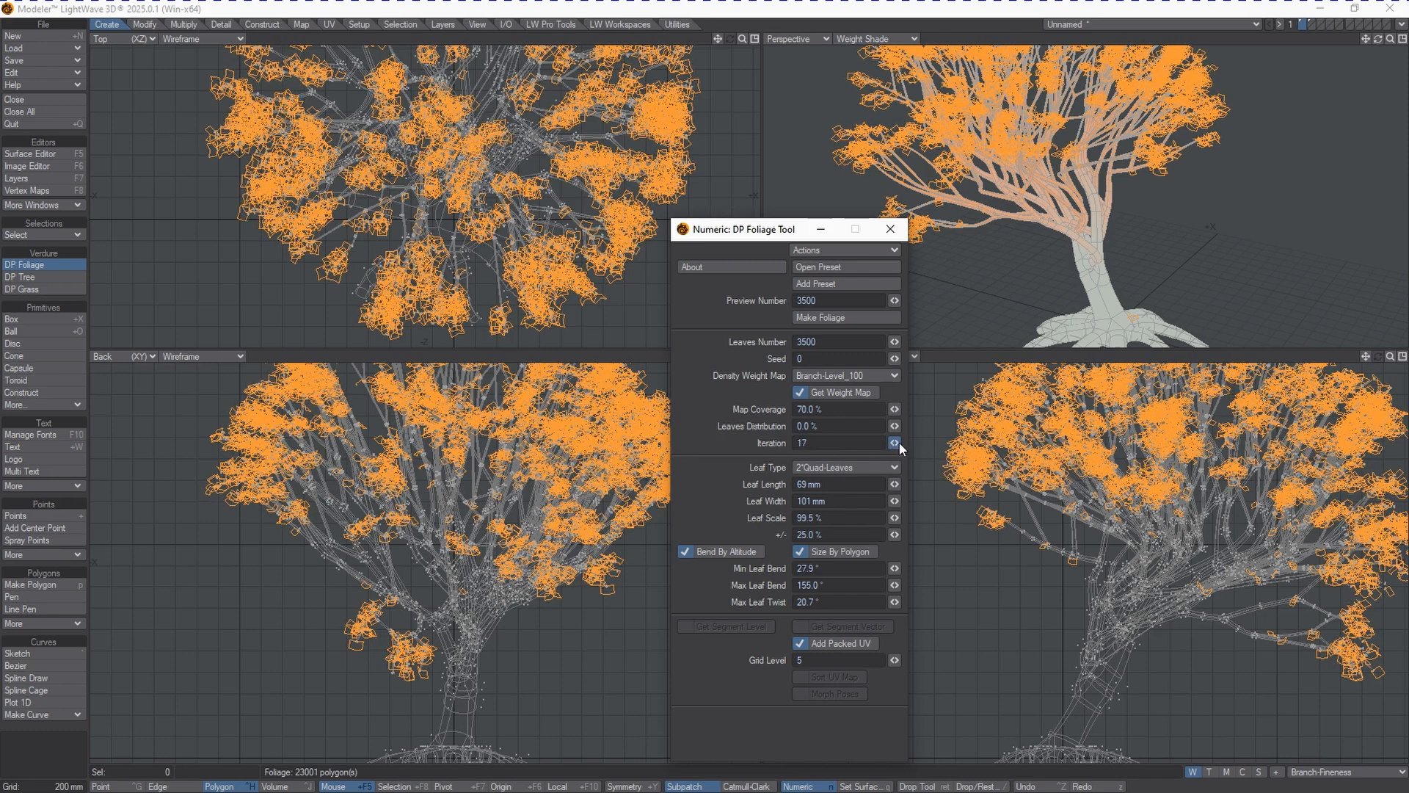
pyautogui.doubleClick(849, 443)
pyautogui.write('50')
pyautogui.press('Tab')
pyautogui.press('BackSpace')
pyautogui.press('BackSpace')
pyautogui.write('15')
pyautogui.press('Tab')
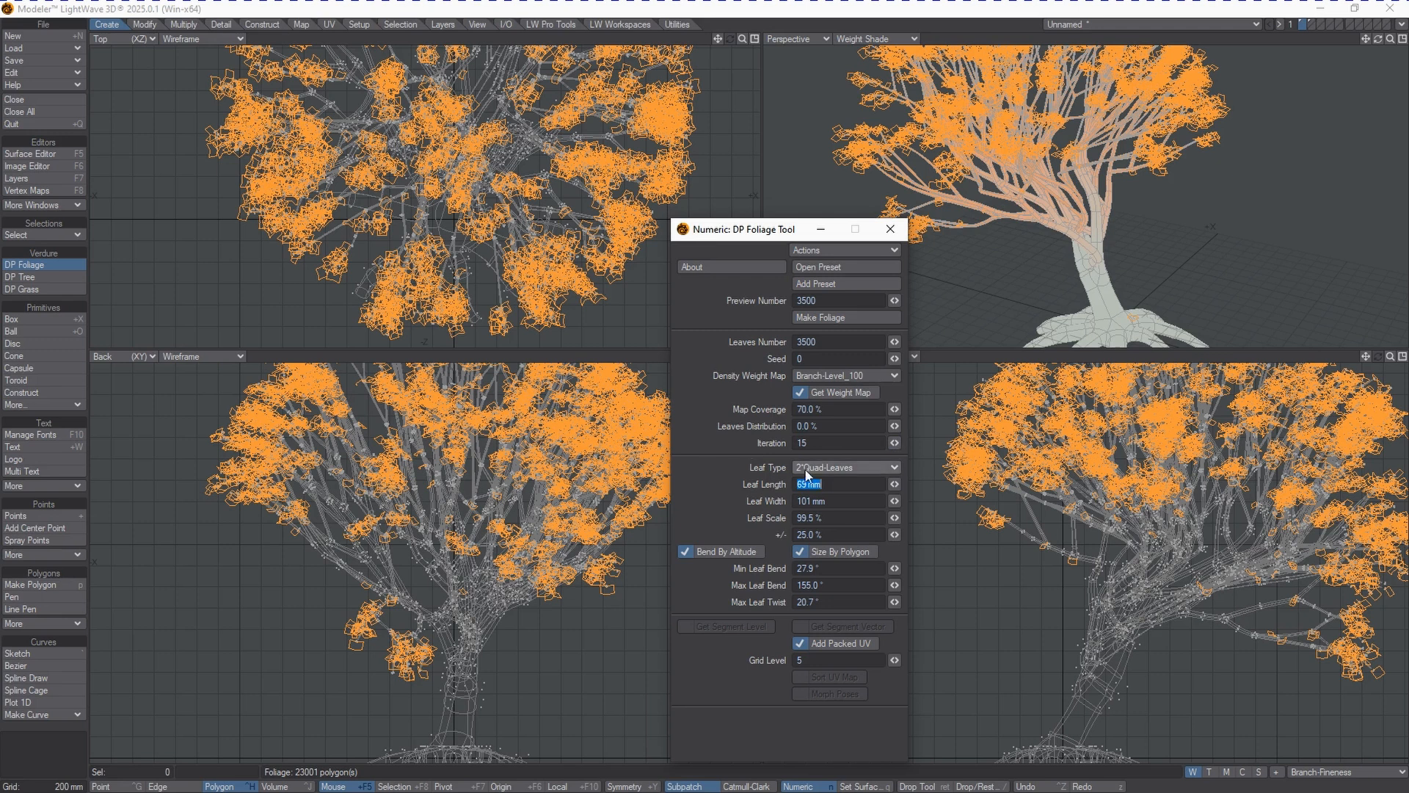
# Step: Try the Tri-Leaves and Quad-Leaves leaf types and switch back to 2*Quad-Leaves
pyautogui.click(844, 467)
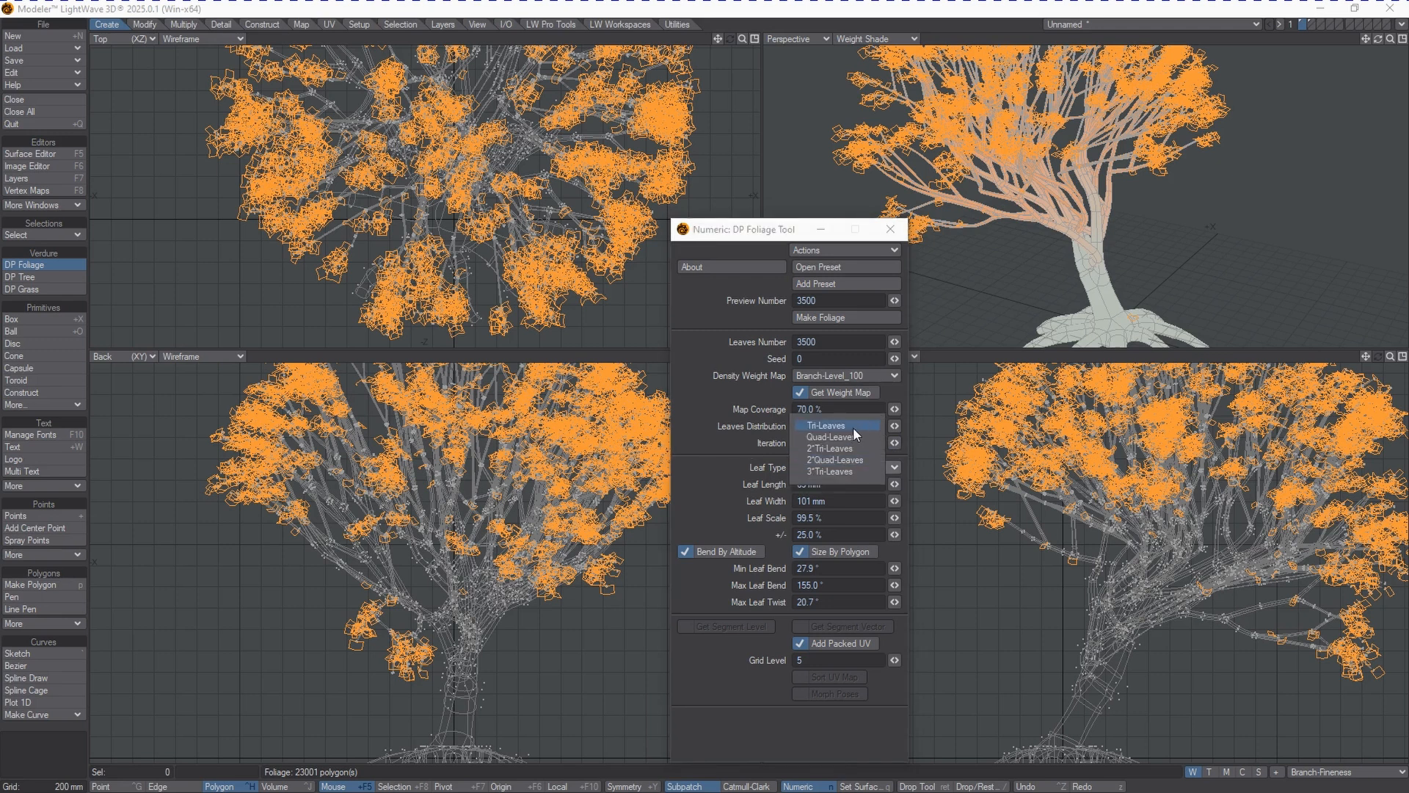
pyautogui.click(854, 428)
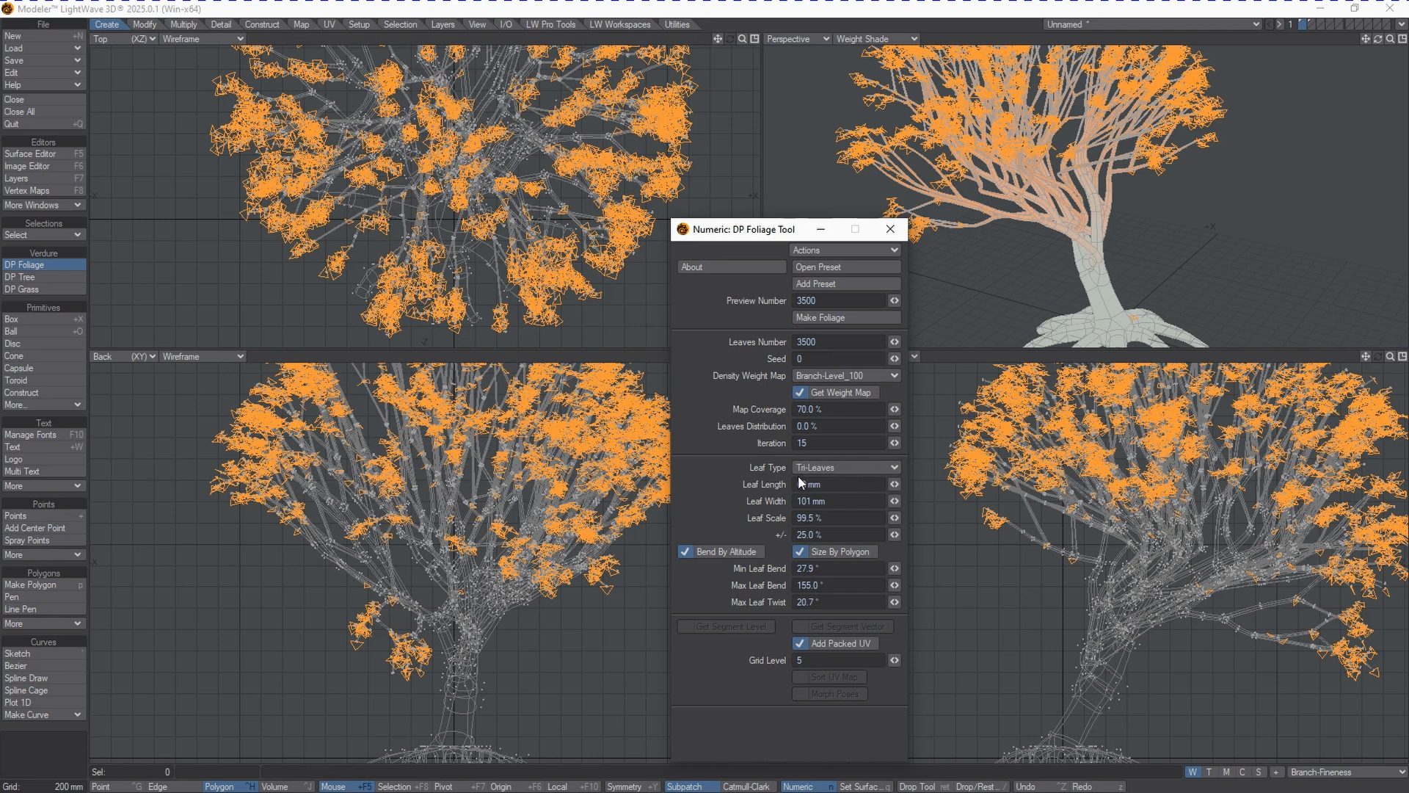
pyautogui.click(831, 465)
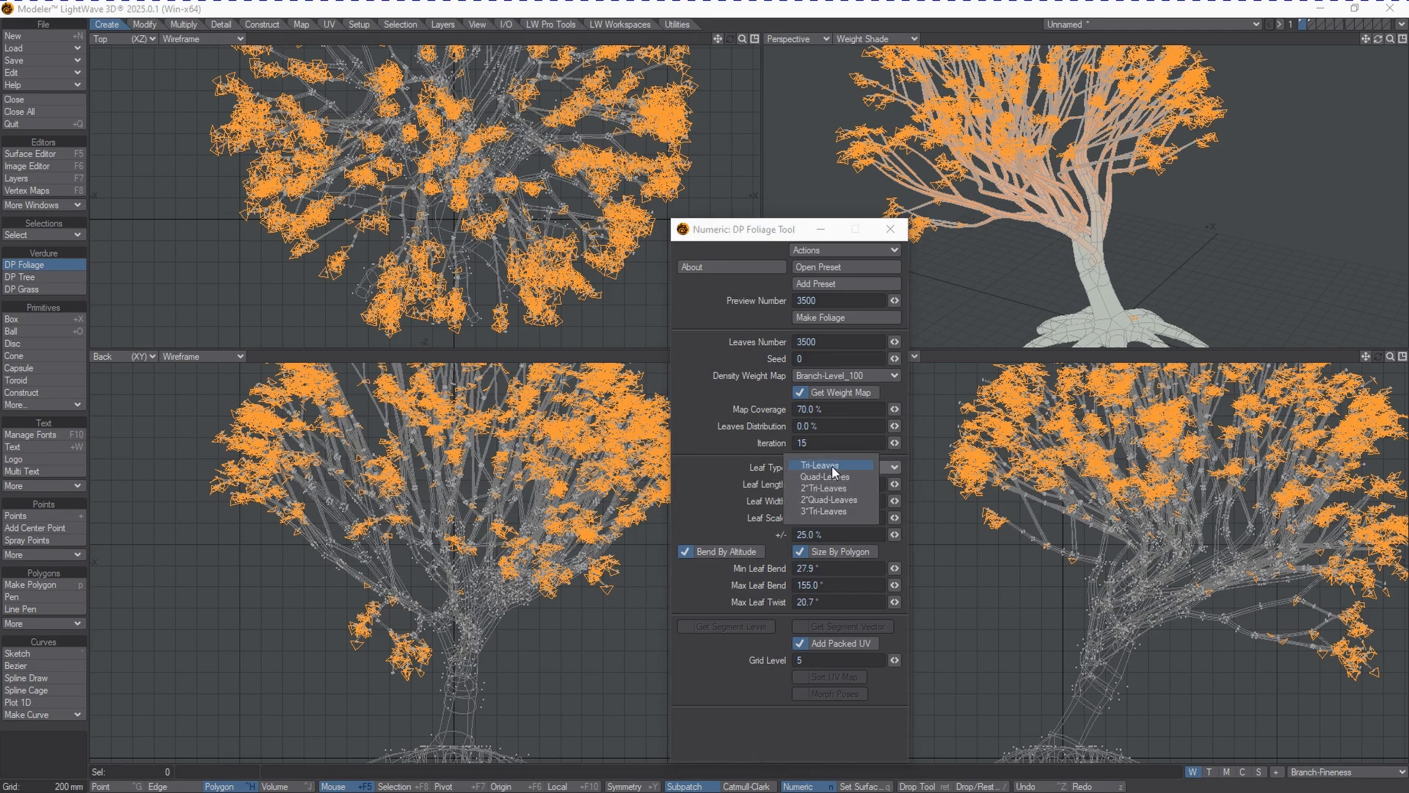
pyautogui.click(831, 466)
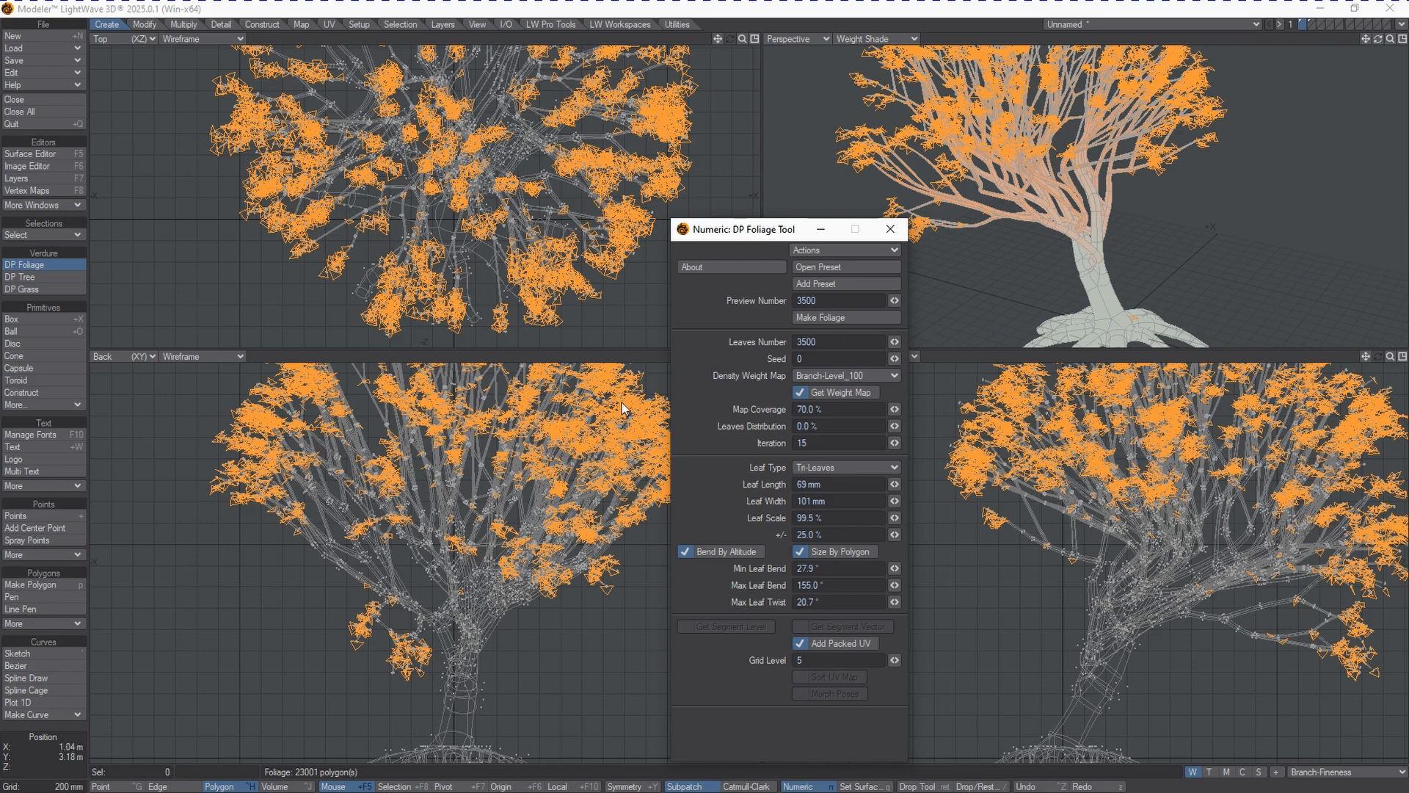
pyautogui.click(876, 468)
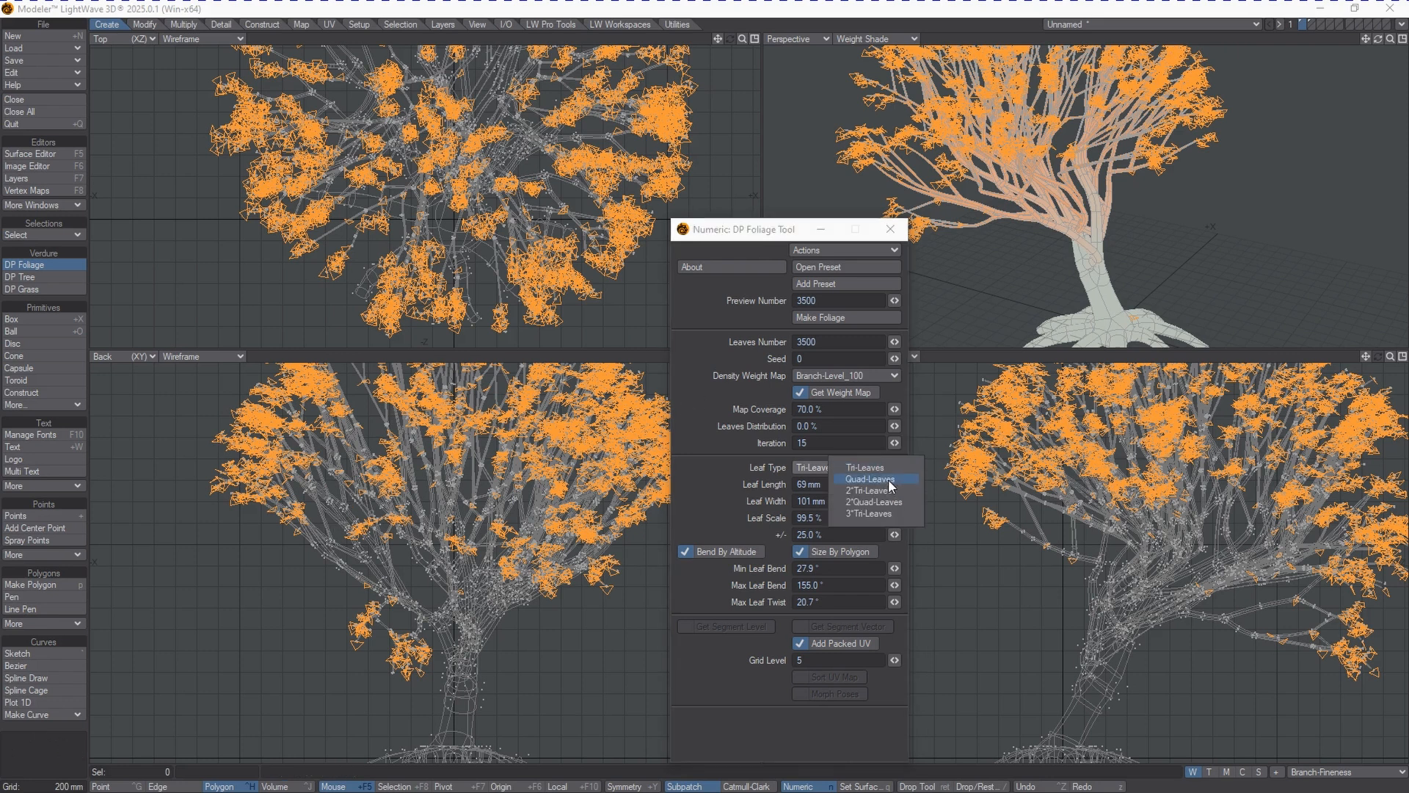
pyautogui.click(888, 478)
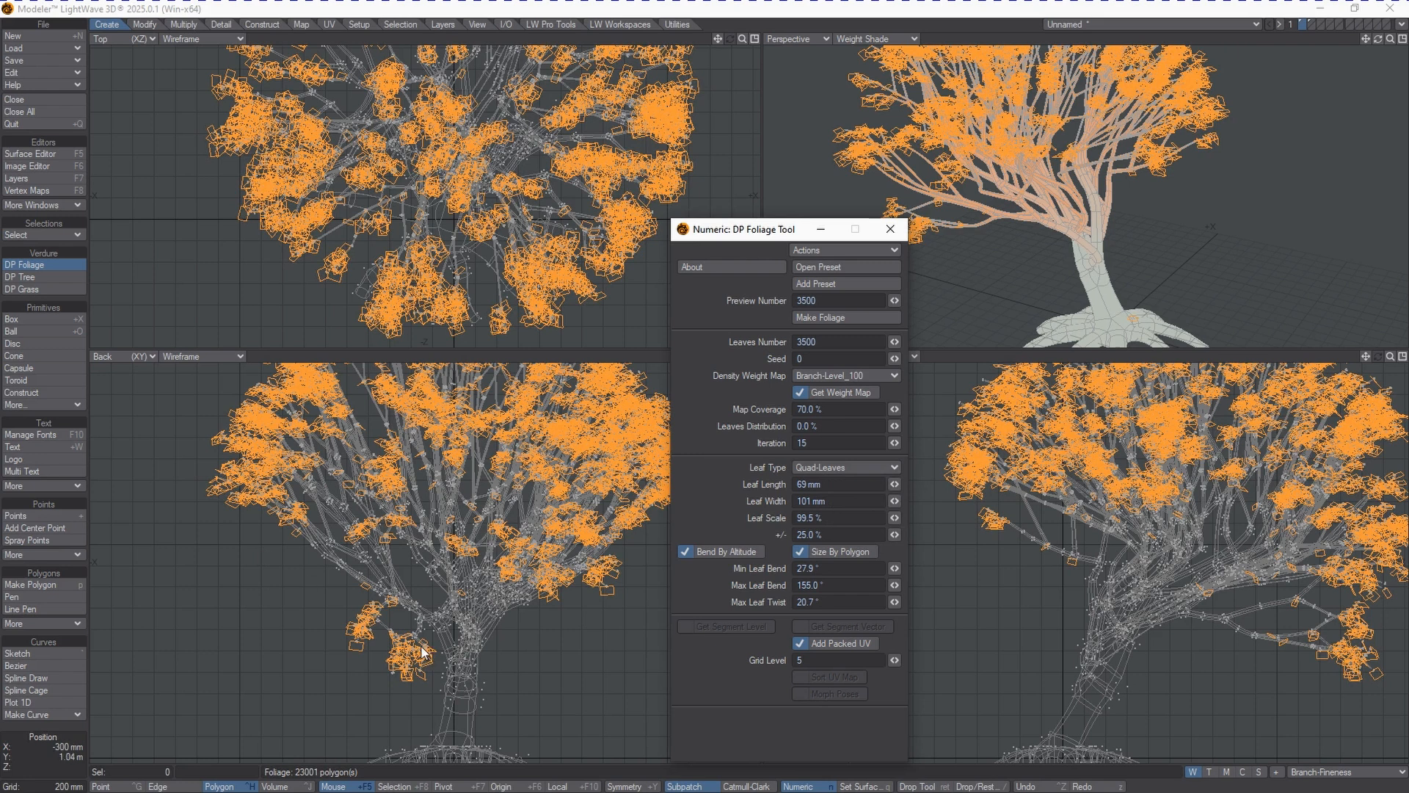
pyautogui.click(844, 468)
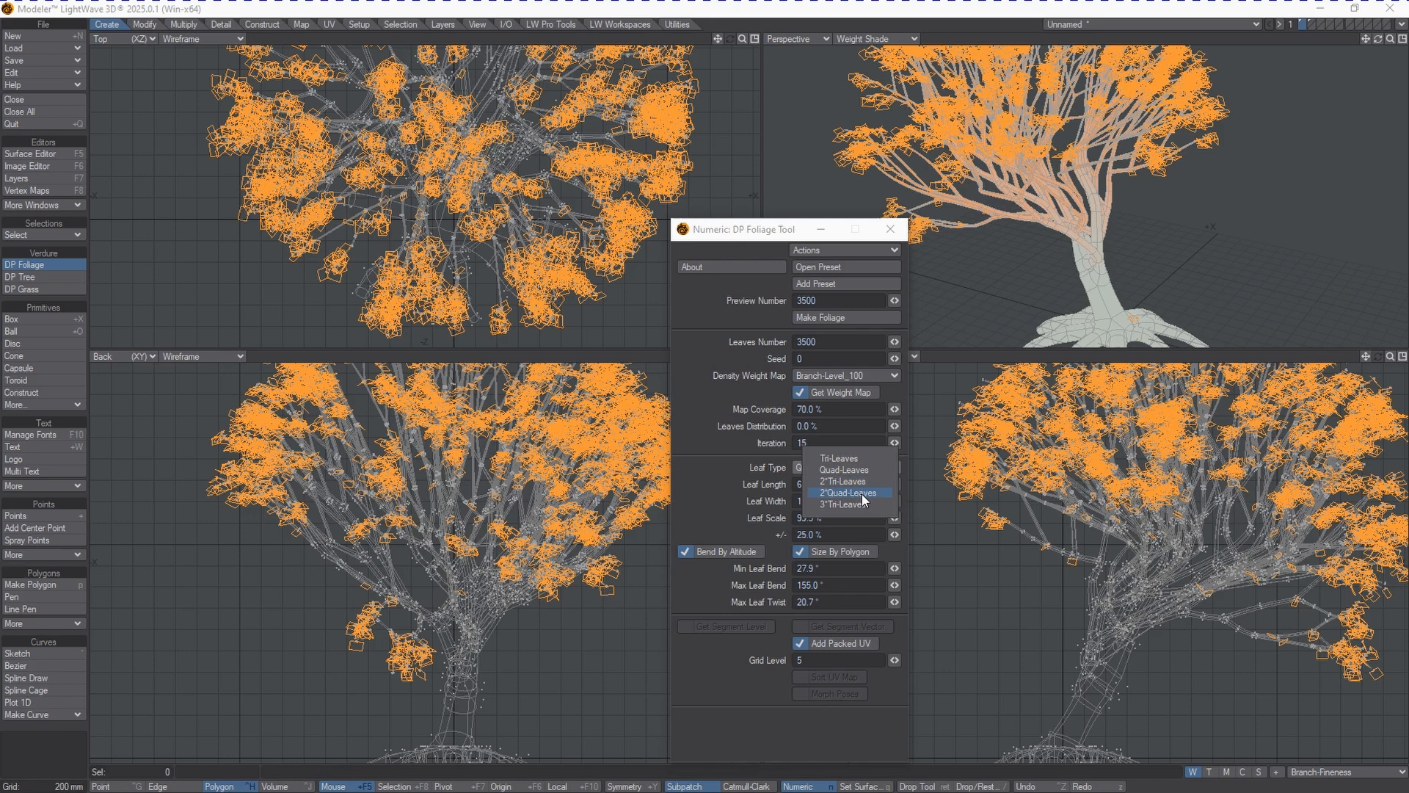
pyautogui.click(863, 492)
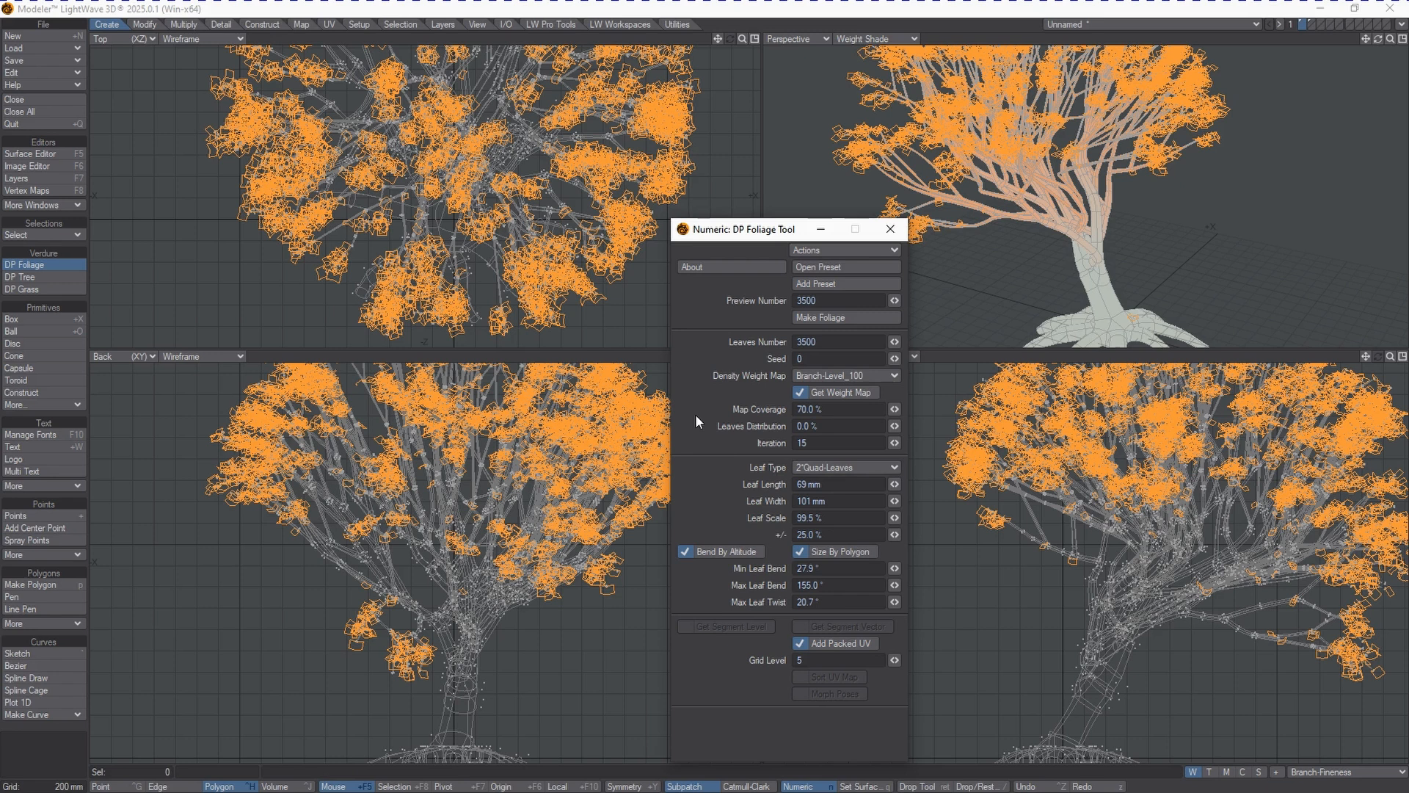
# Step: Try Leaf Scale values of 500% and 200% for the foliage
pyautogui.moveTo(892, 517)
pyautogui.mouseDown()
pyautogui.moveTo(905, 517)
pyautogui.moveTo(825, 522)
pyautogui.moveTo(913, 518)
pyautogui.moveTo(894, 521)
pyautogui.mouseUp()
pyautogui.click(837, 520)
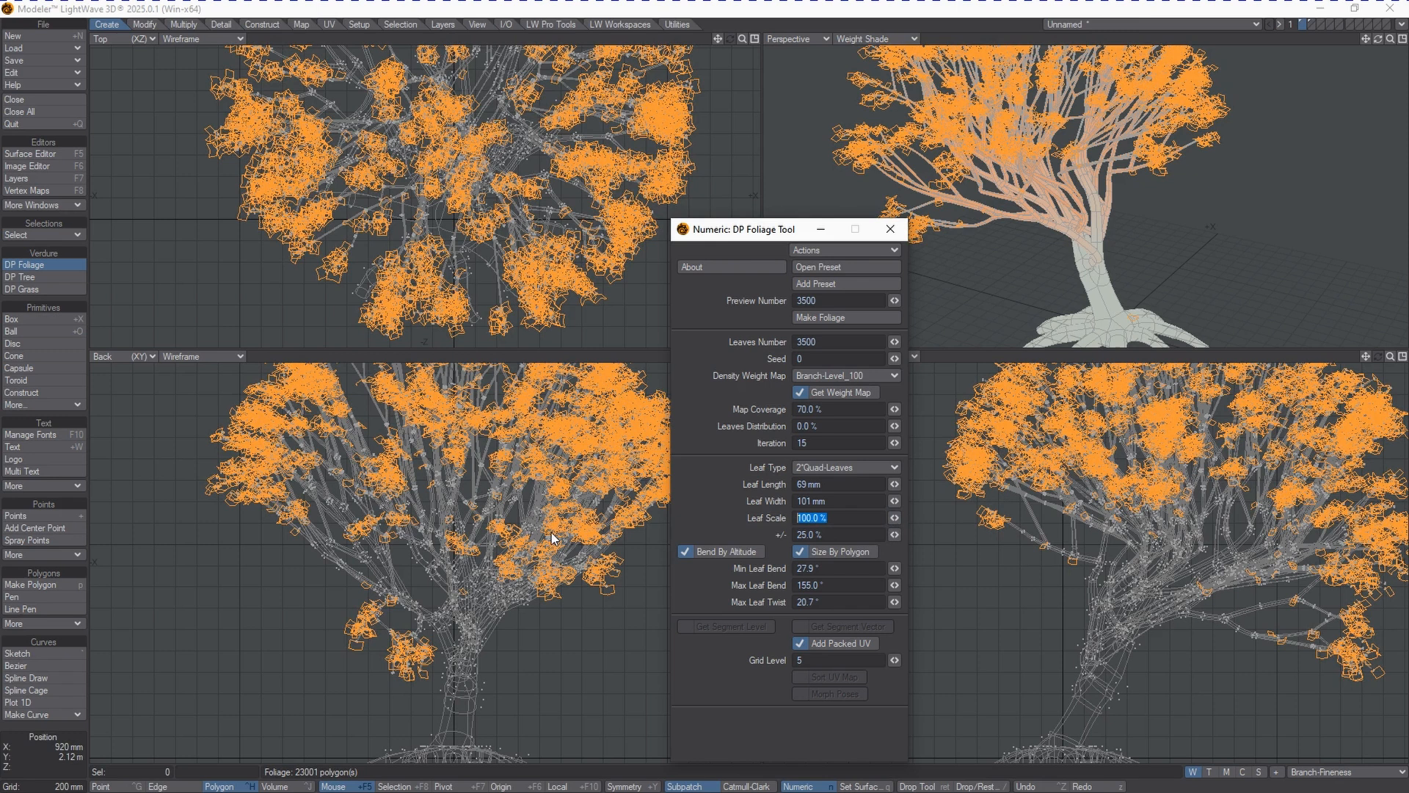
pyautogui.write('500')
pyautogui.press('Tab')
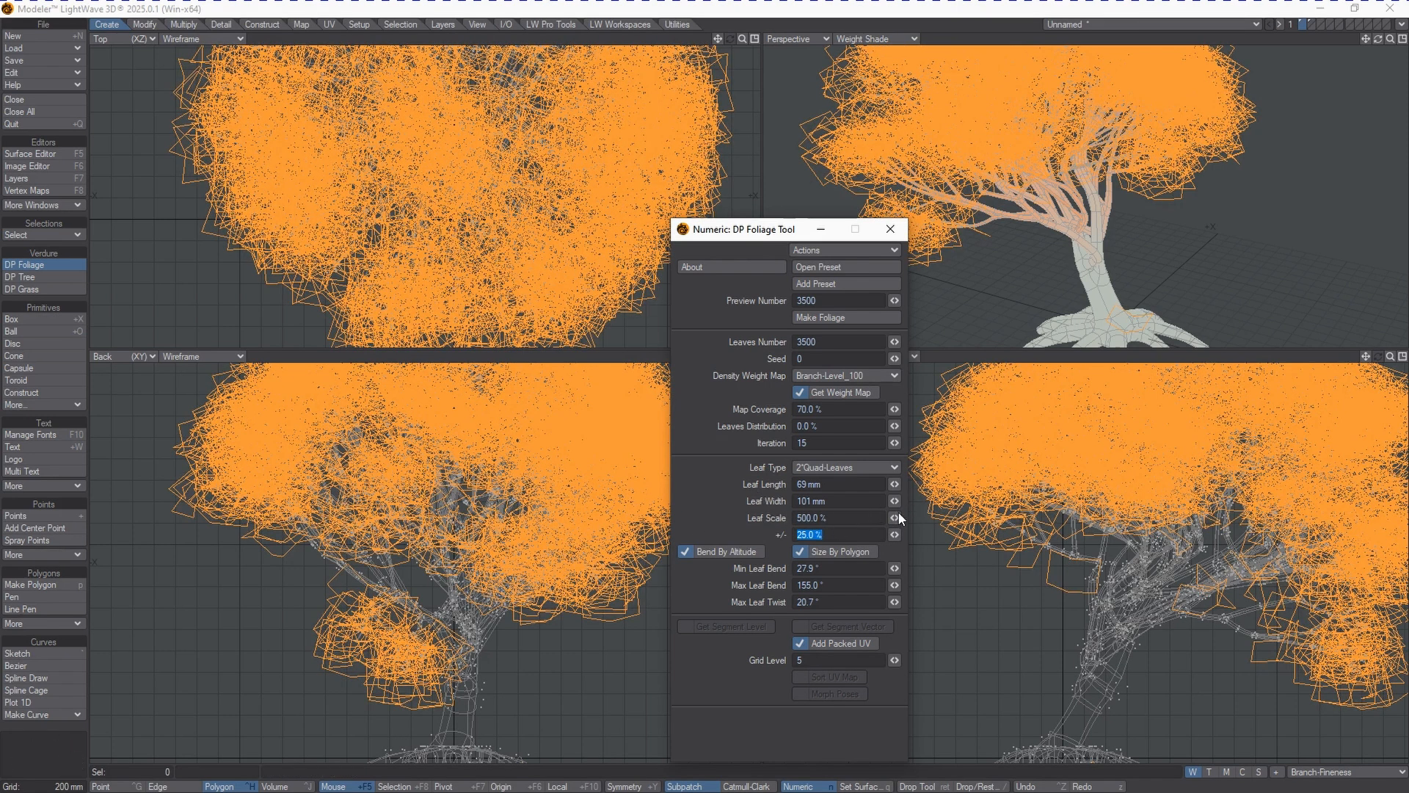
pyautogui.moveTo(895, 517); pyautogui.dragTo(917, 520)
pyautogui.click(860, 518)
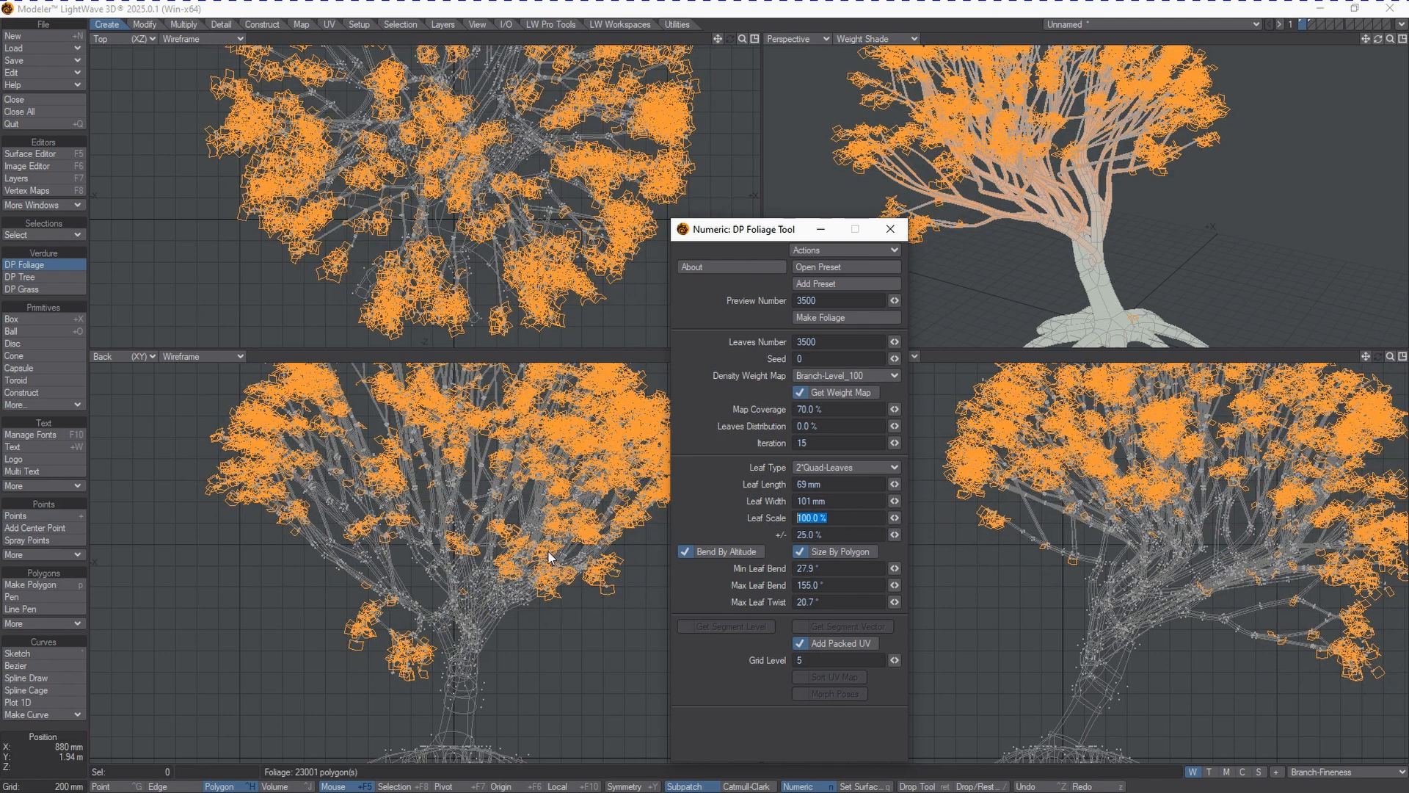
pyautogui.write('200')
pyautogui.press('Tab')
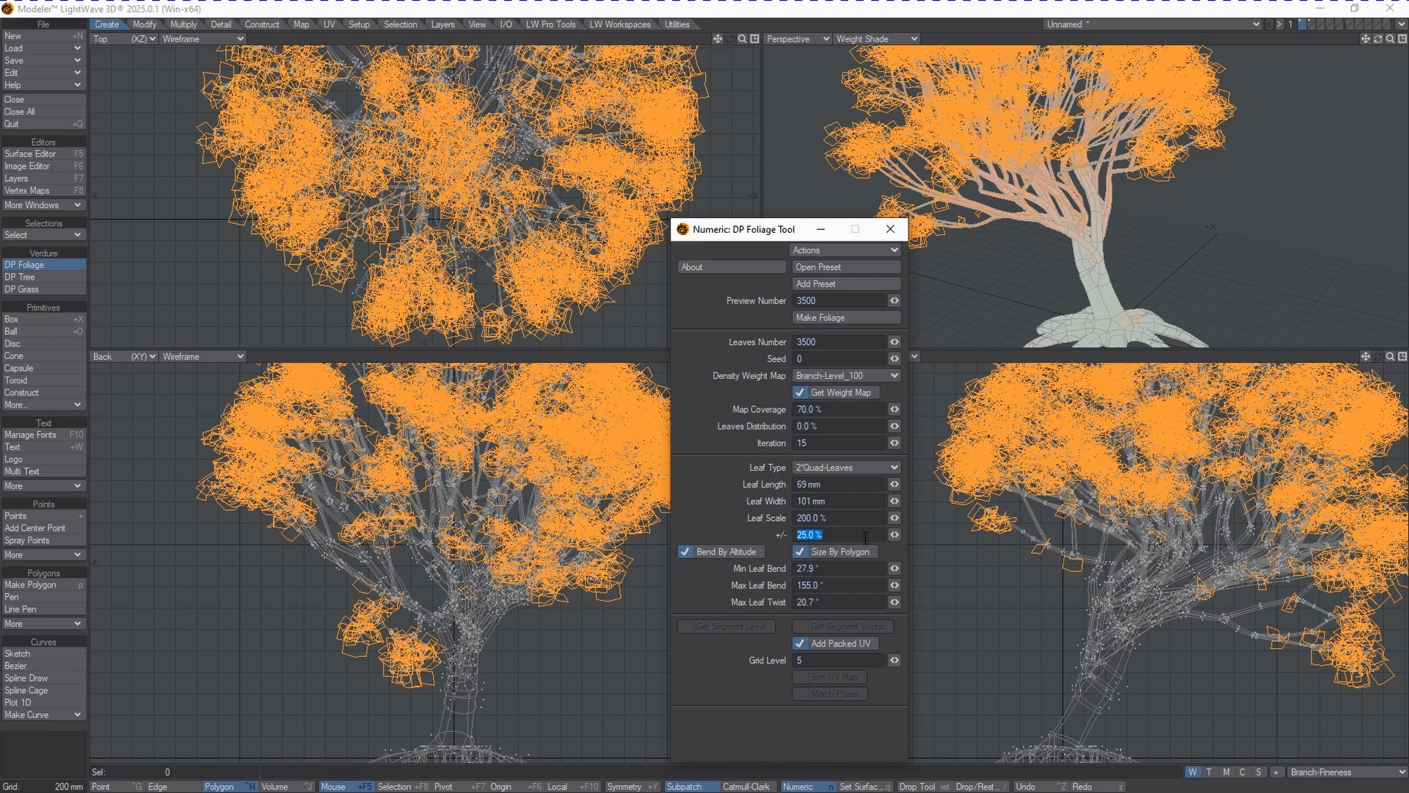
# Step: Try leaf scale variations (+/-) of 50% and 150%
pyautogui.write('50')
pyautogui.press('Tab')
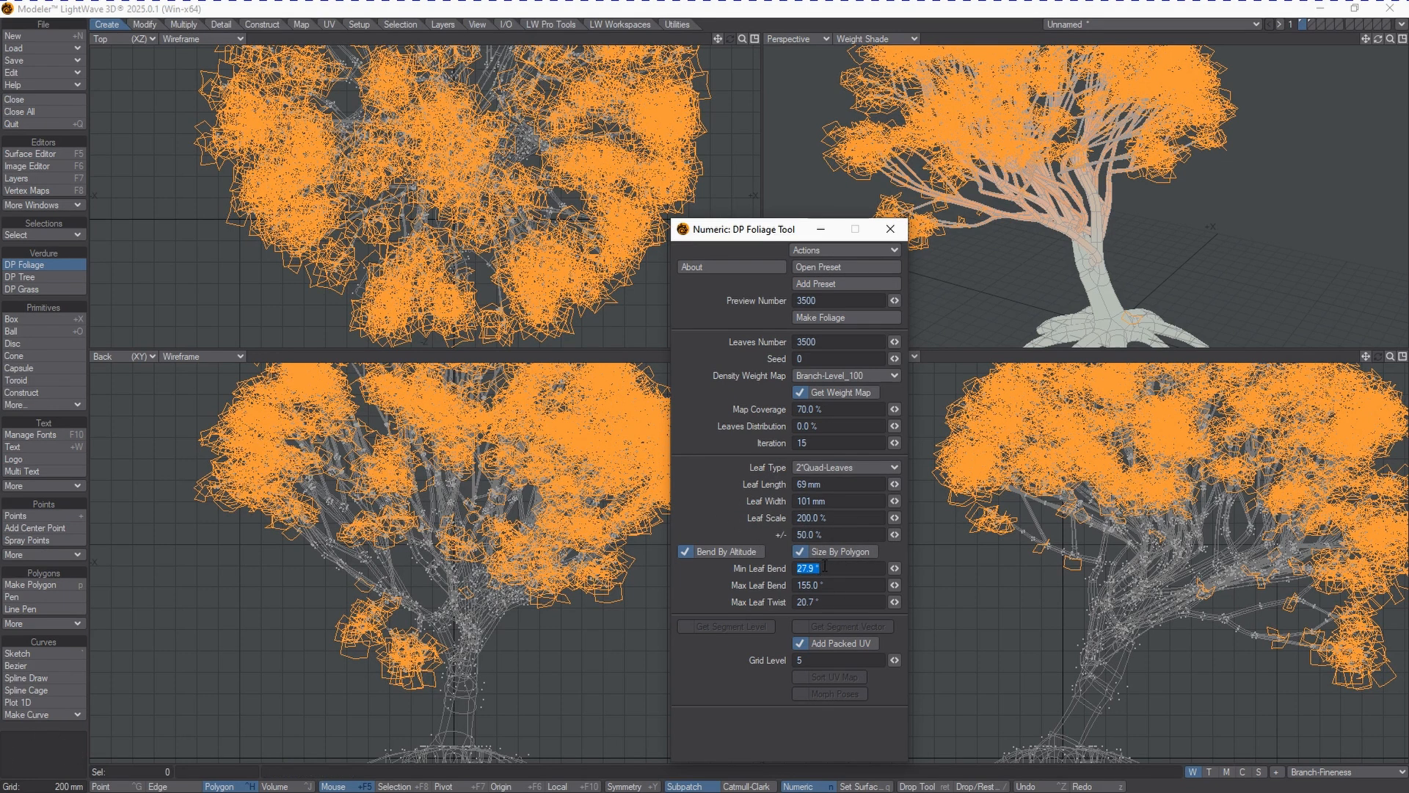
pyautogui.hotkey('shift', 'Tab')
pyautogui.write('15')
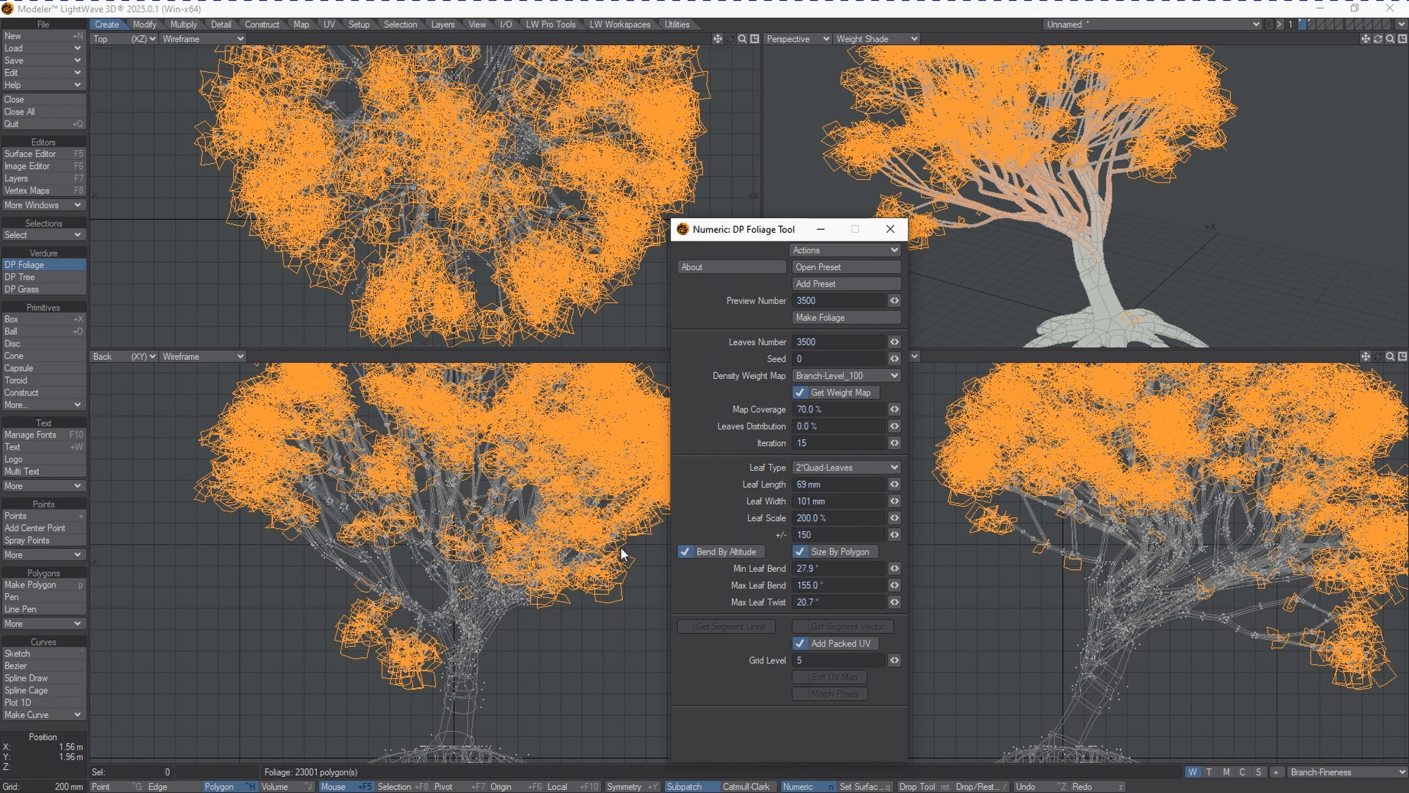
pyautogui.write('0')
pyautogui.press('Return')
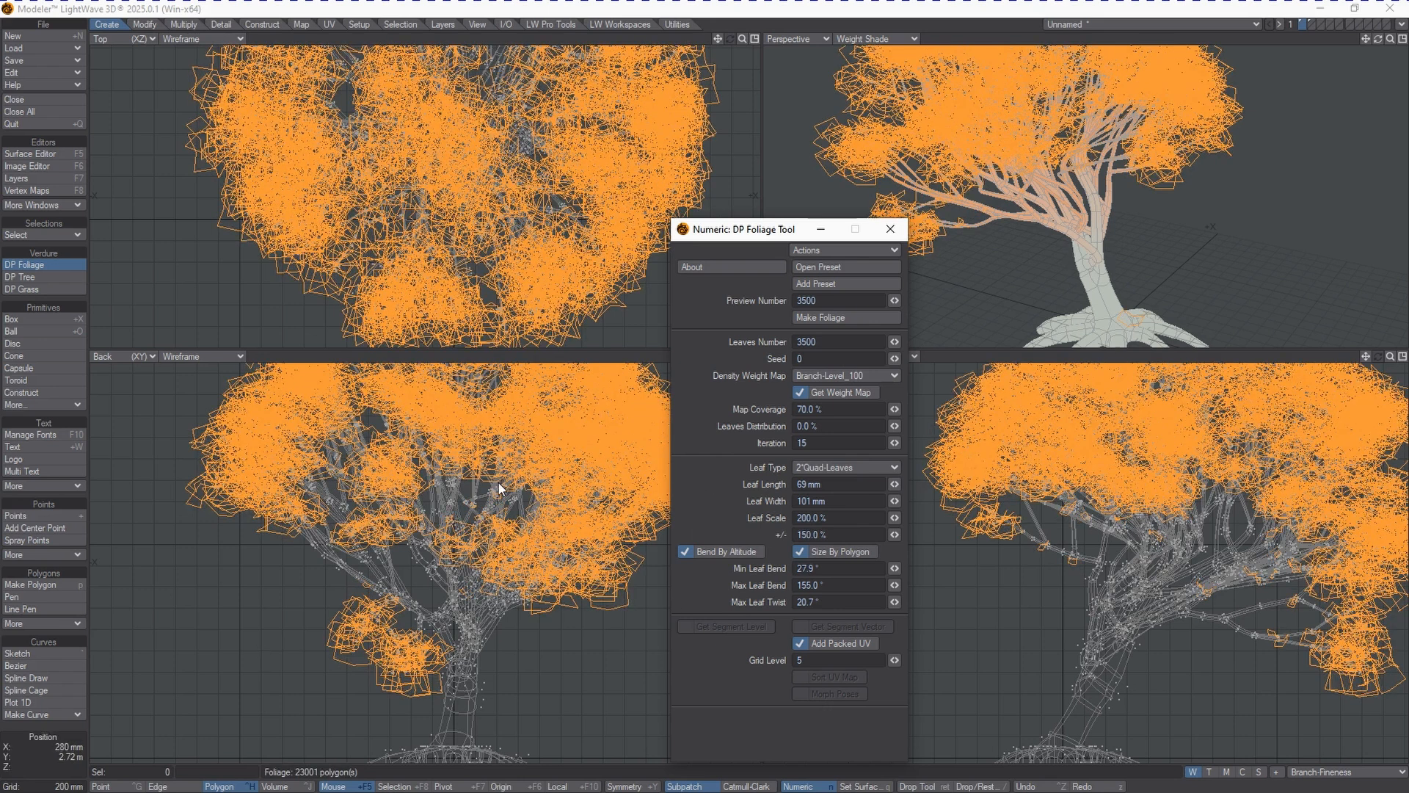
# Step: Set the leaf scale variation (+/-) to 34% and the Leaf Scale to 150%
pyautogui.moveTo(888, 534); pyautogui.dragTo(492, 519)
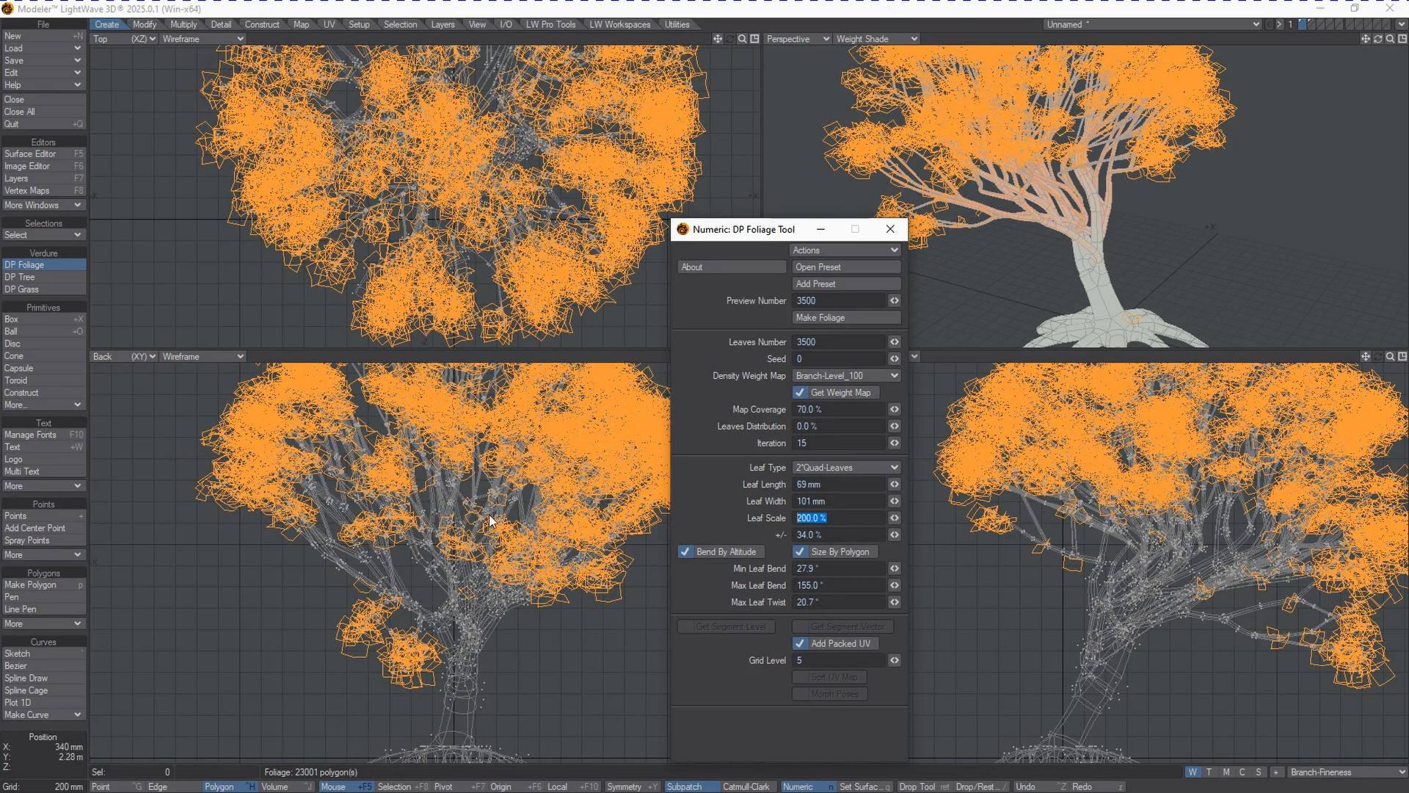
pyautogui.write('150')
pyautogui.press('Tab')
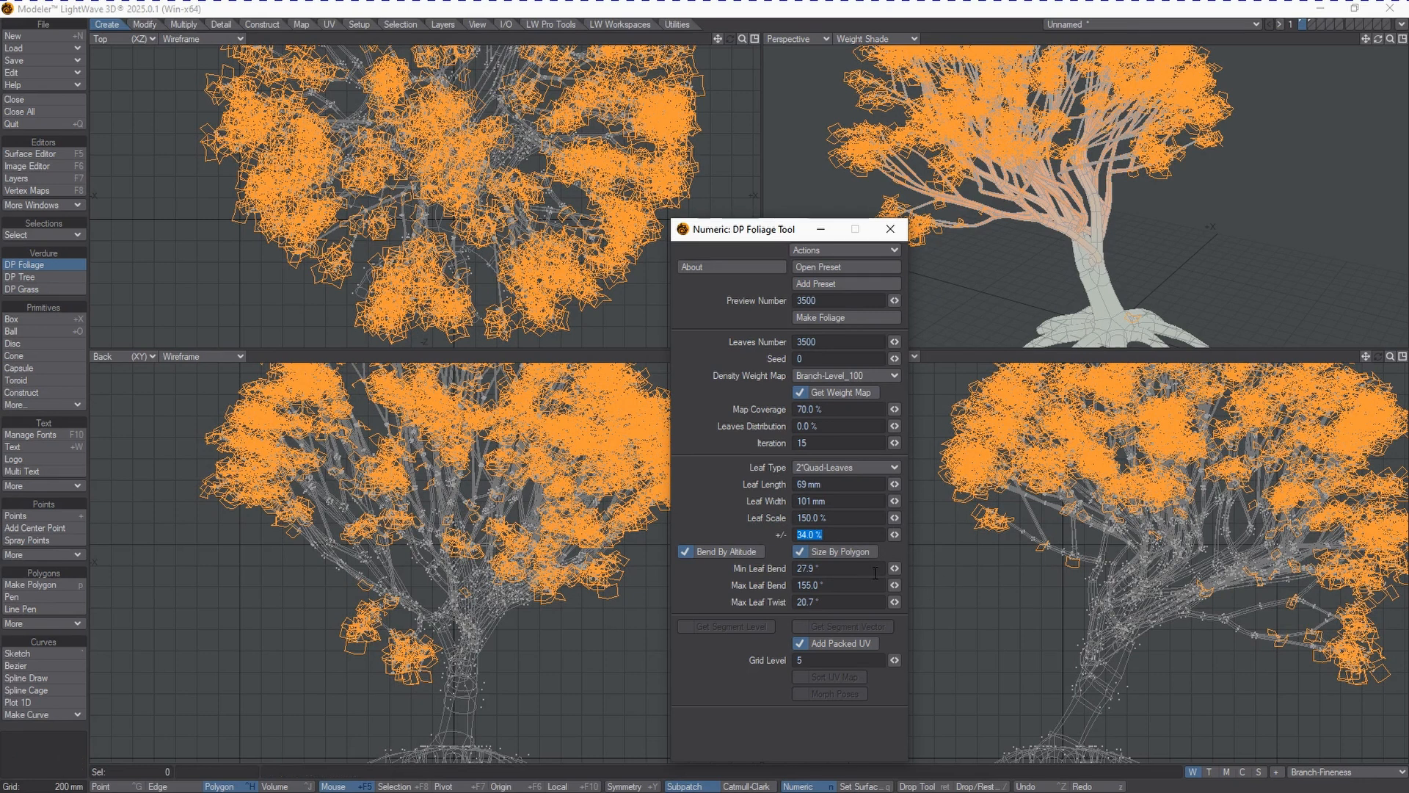
# Step: Set Min Leaf Bend to 17.8°, Max Leaf Bend to 30.6°, Max Leaf Twist to 13.8° and the Seed to 10
pyautogui.moveTo(893, 570); pyautogui.dragTo(892, 602)
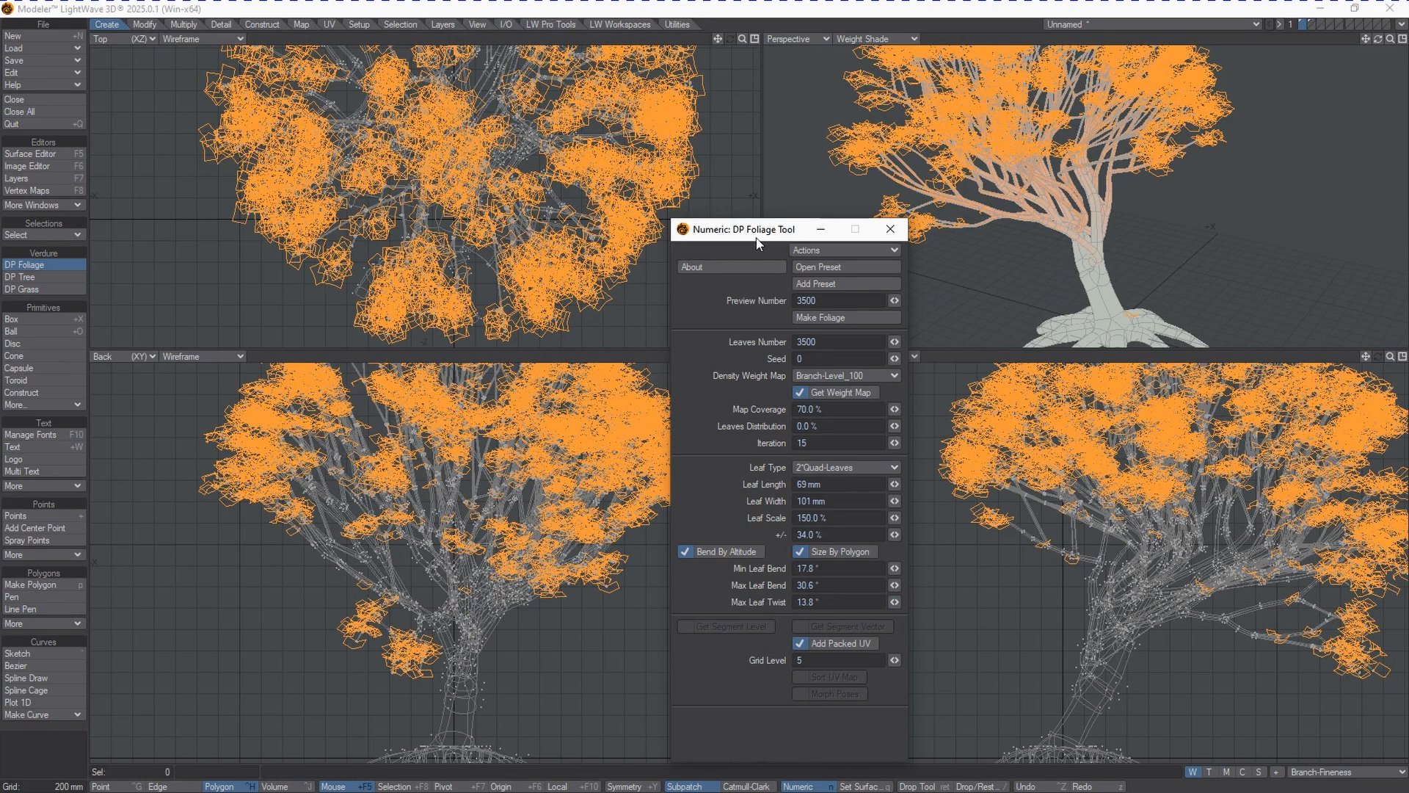
pyautogui.moveTo(758, 243); pyautogui.dragTo(765, 199)
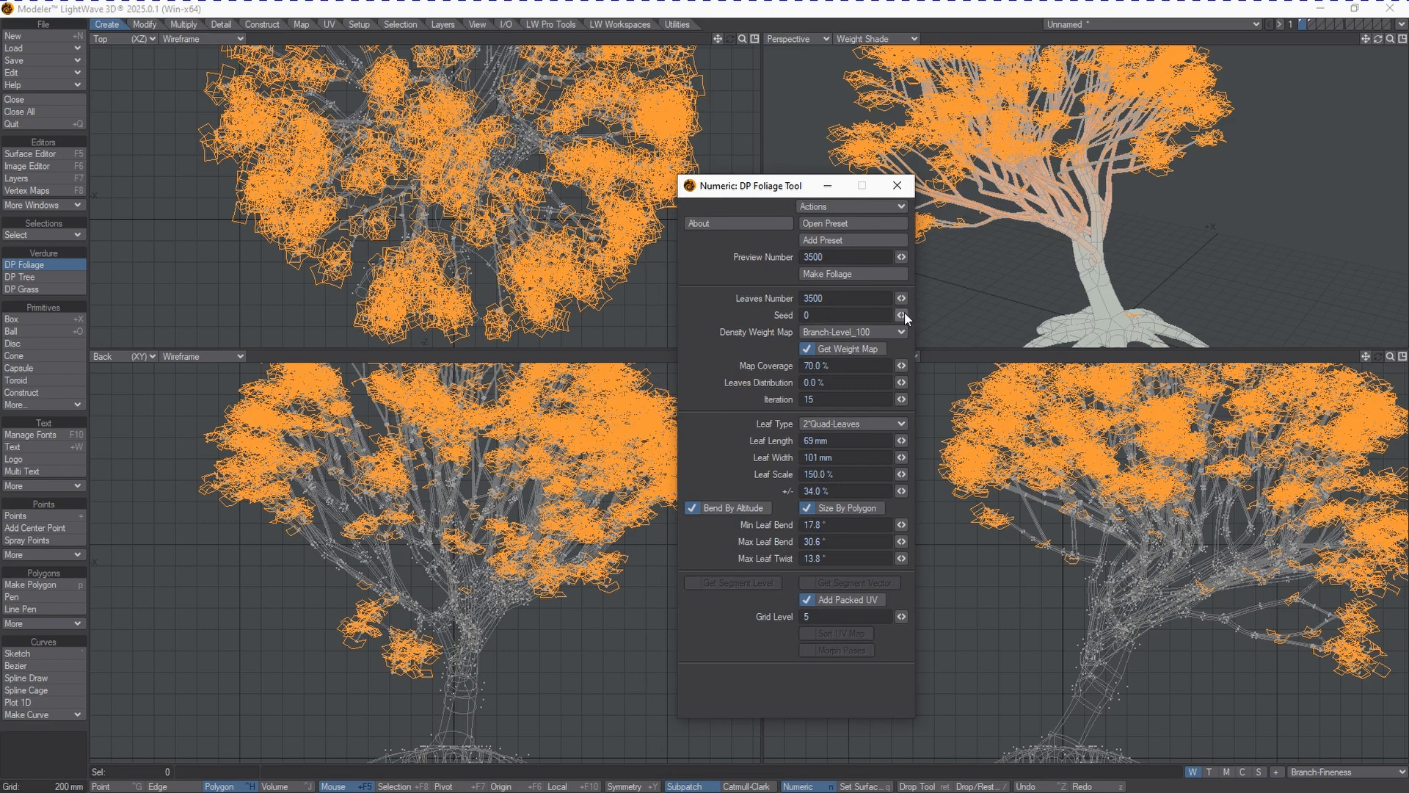
pyautogui.moveTo(904, 311); pyautogui.dragTo(904, 315)
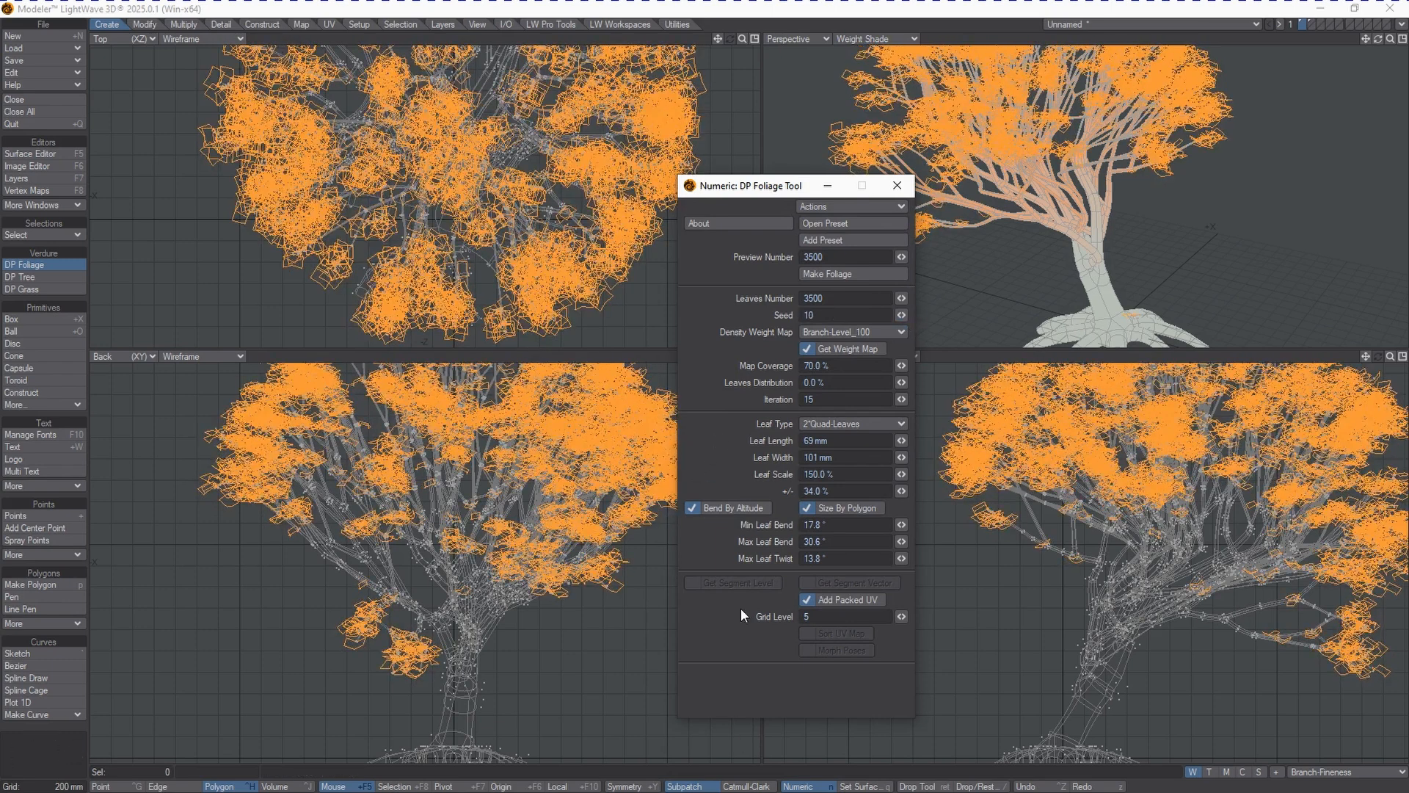
# Step: Make the foliage geometry with the current settings and close the foliage settings
pyautogui.click(857, 274)
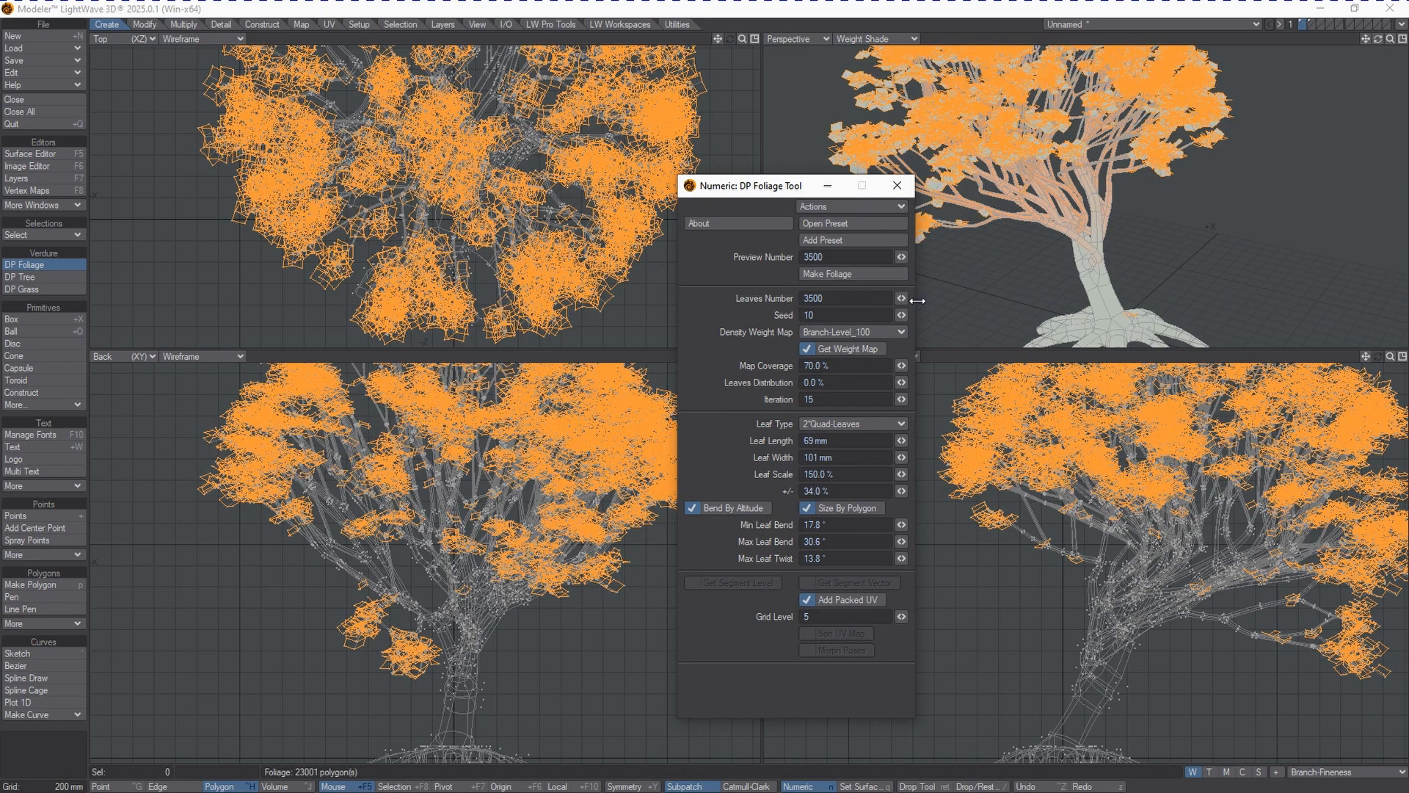
pyautogui.click(894, 188)
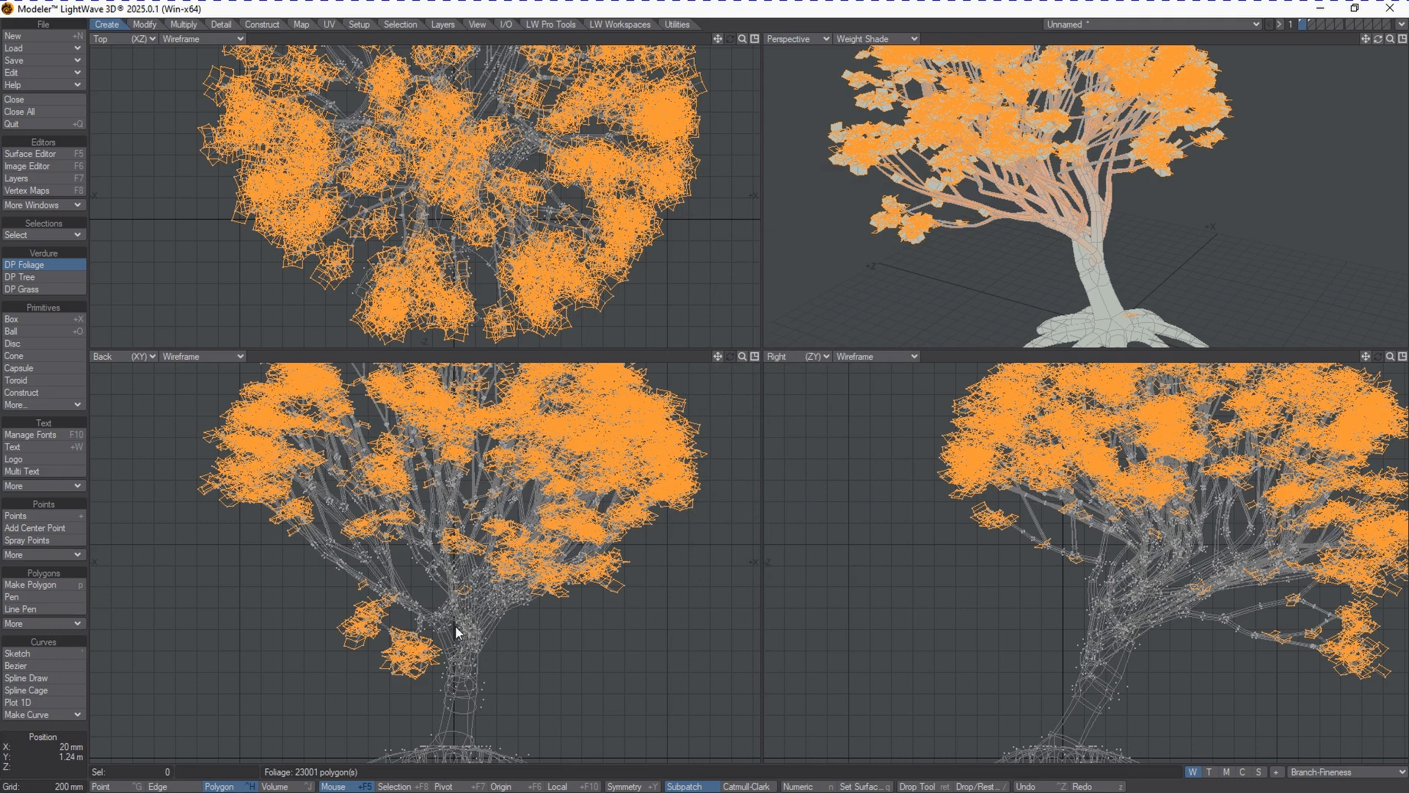
pyautogui.press('Return')
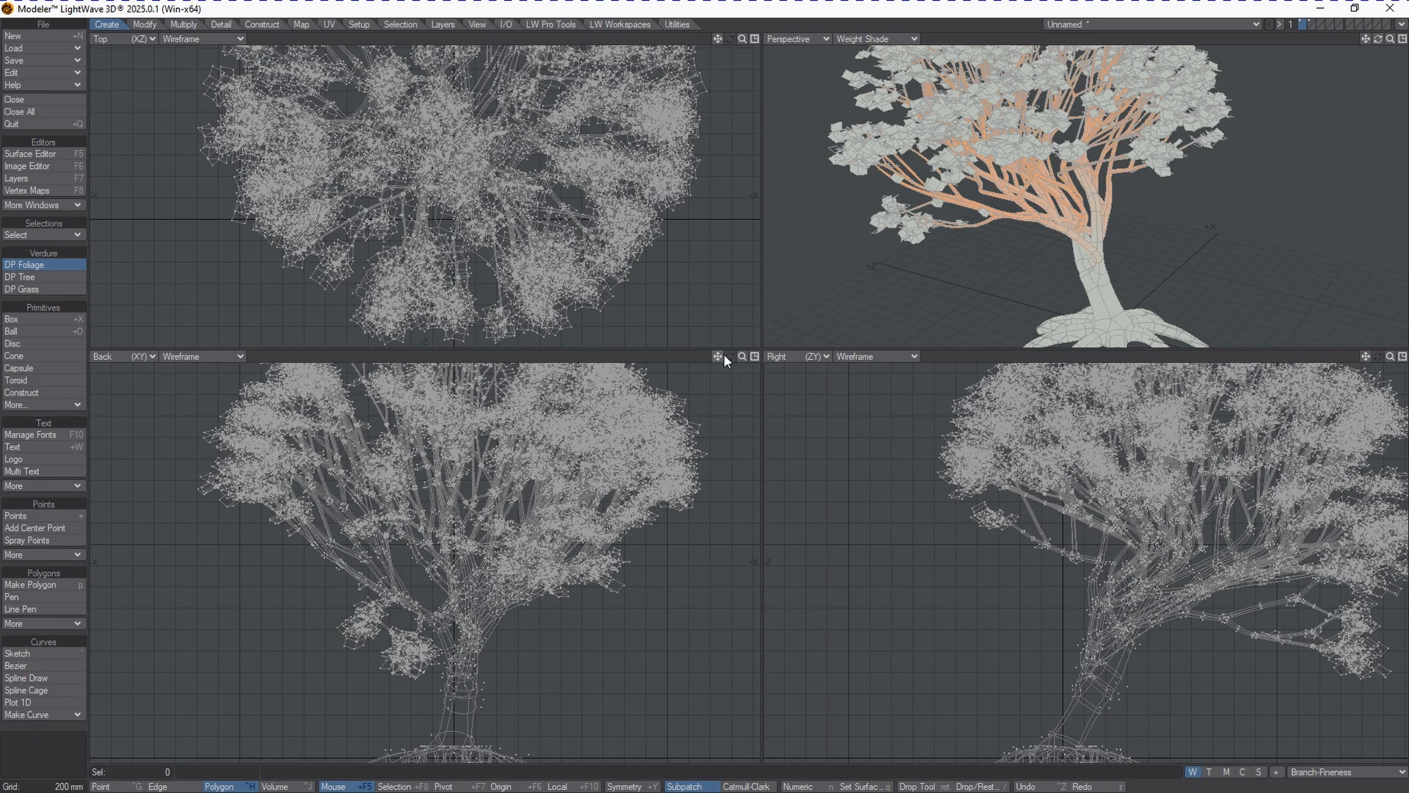
# Step: Select the connected trunk and branch polygons, cut them from the leaves and paste them into another empty layer
pyautogui.moveTo(721, 355); pyautogui.dragTo(700, 326)
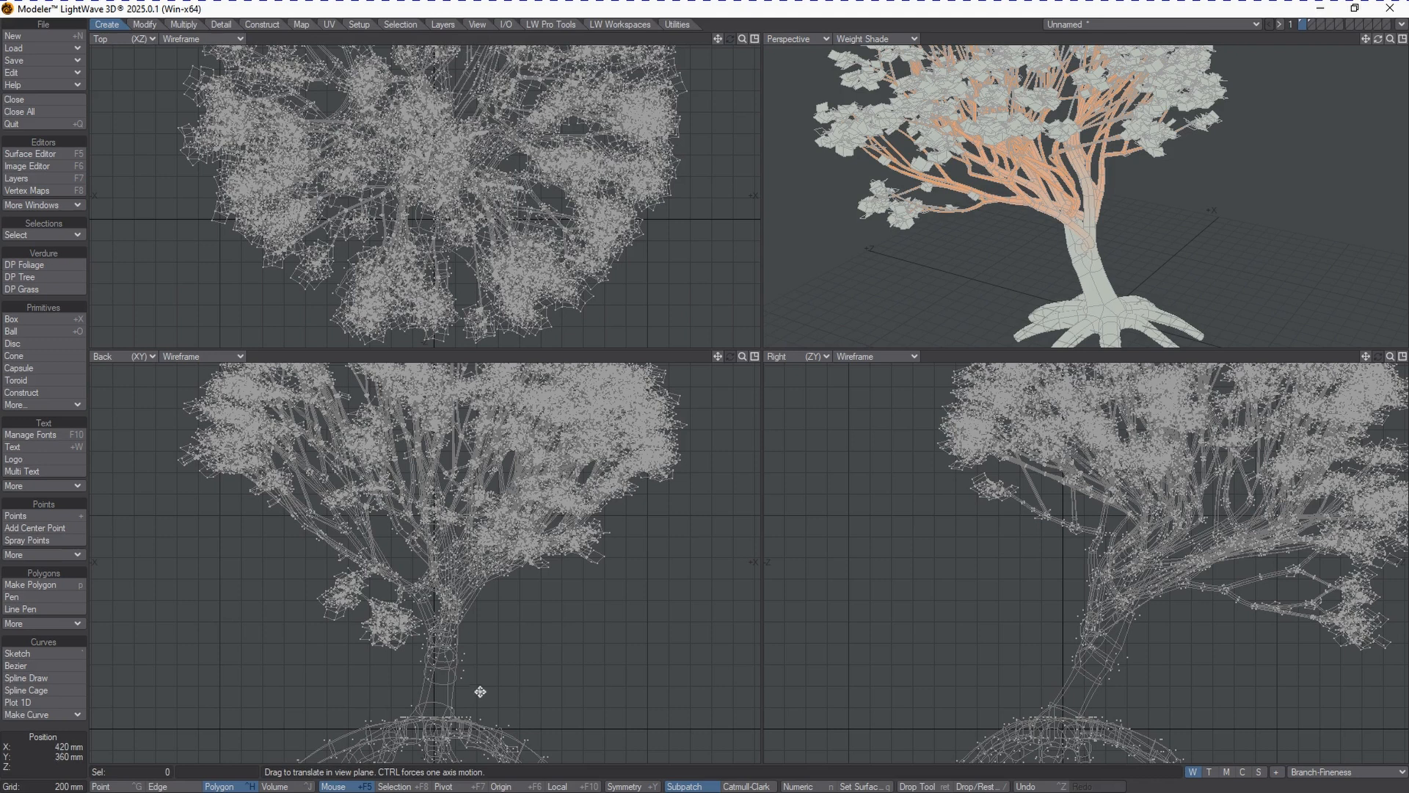
pyautogui.moveTo(463, 698); pyautogui.dragTo(446, 693)
pyautogui.press(']')
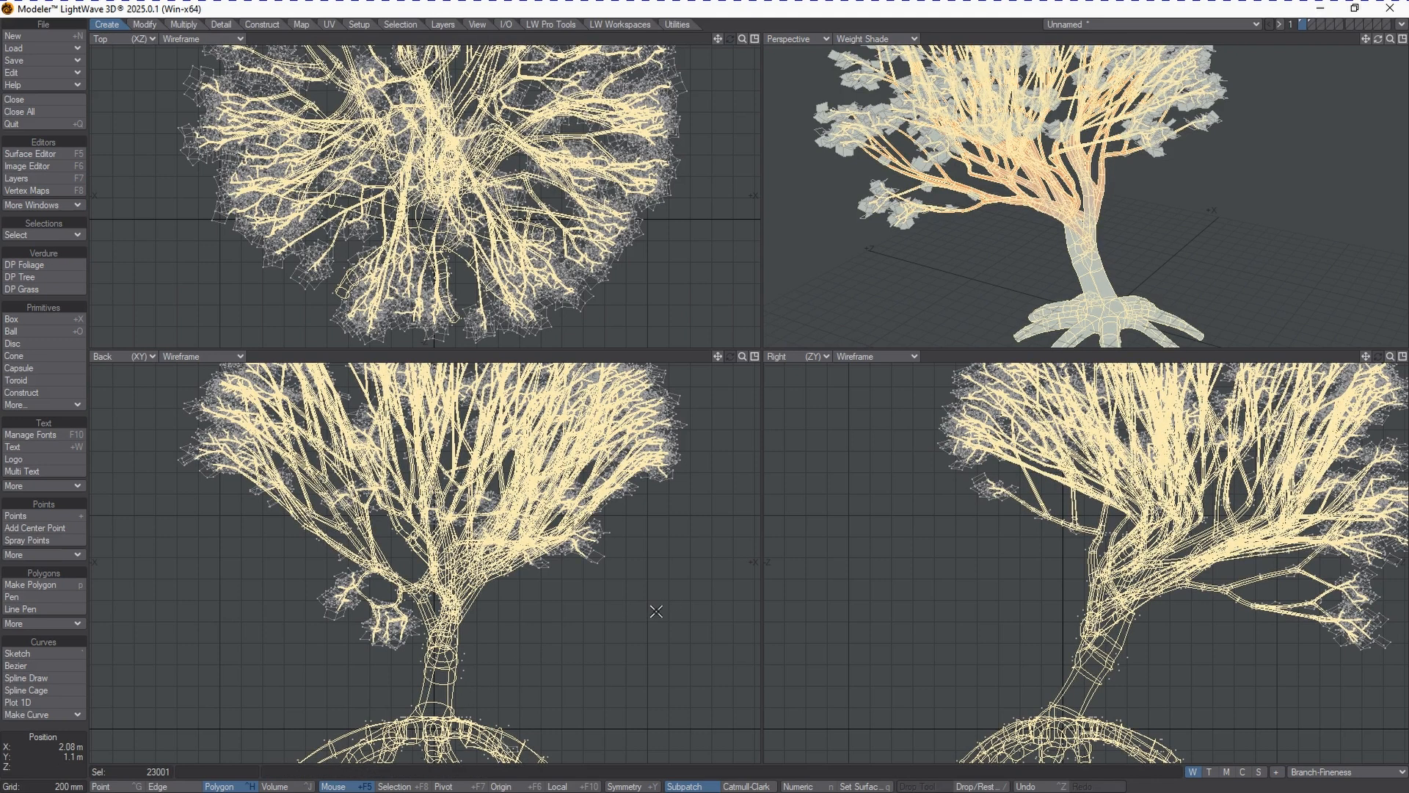
pyautogui.press('Delete')
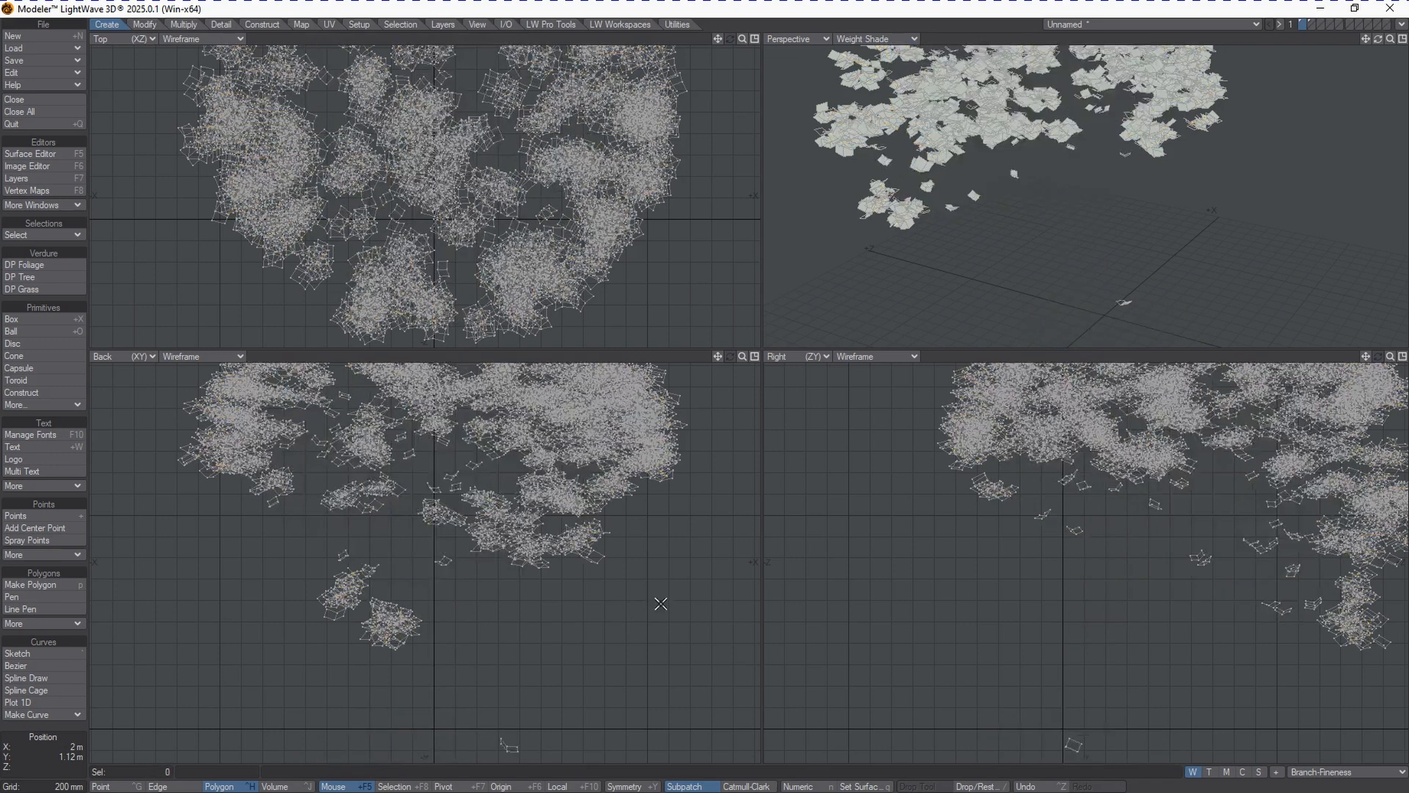
pyautogui.click(1320, 24)
pyautogui.hotkey('ctrl', 'z')
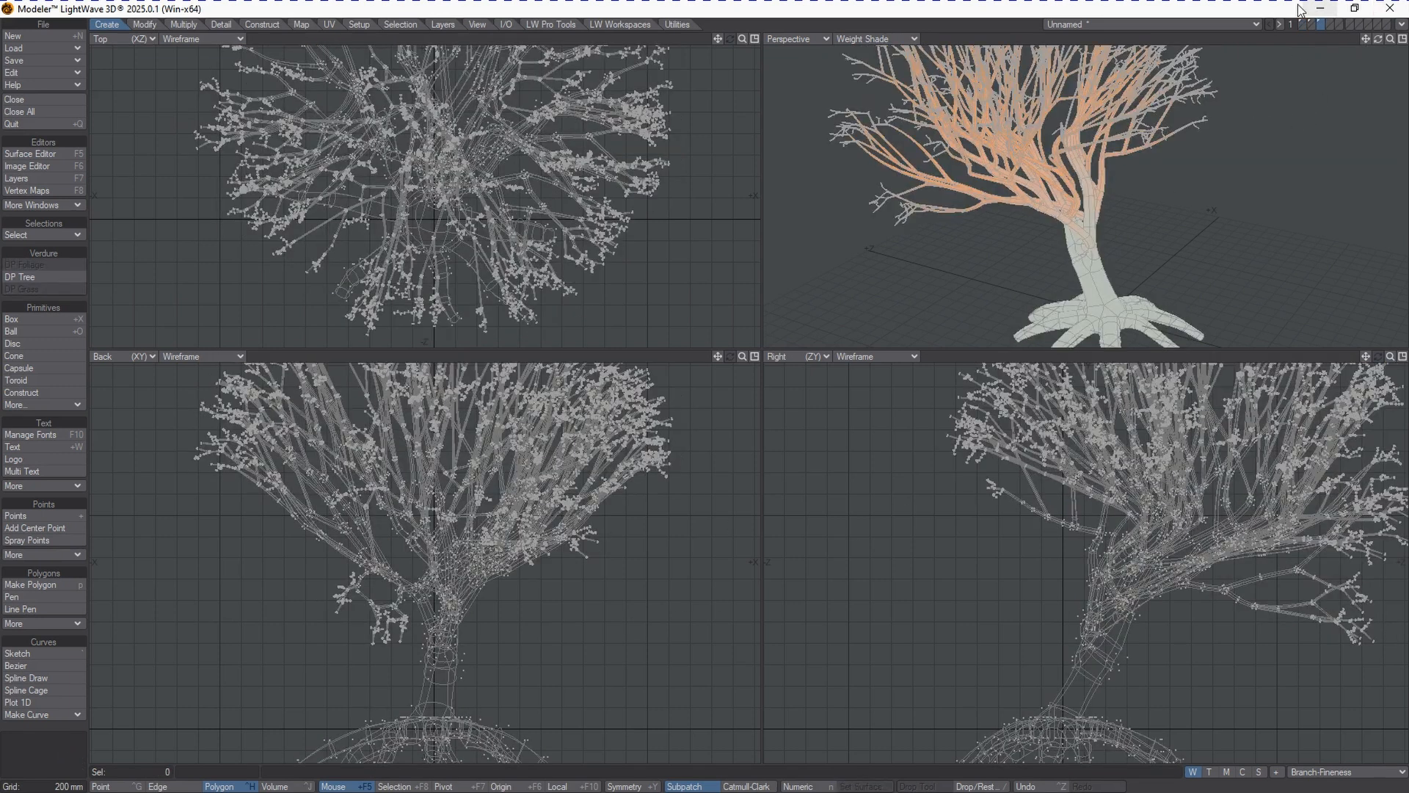
# Step: Convert the leaves to subpatches, and move the trunk and branches from the third layer into the leaves' layer by cutting and pasting, leaving nothing selected
pyautogui.click(1301, 24)
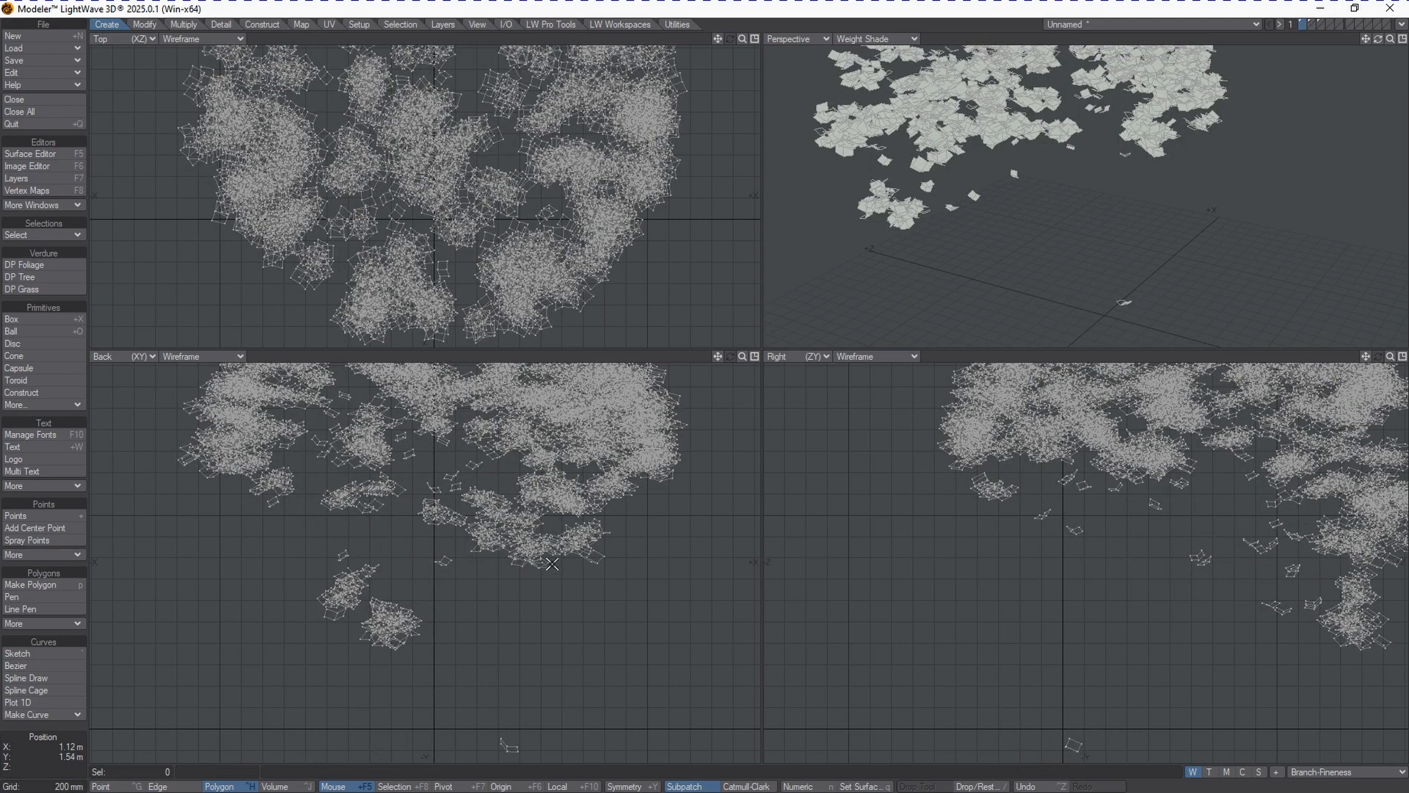
pyautogui.press('Tab')
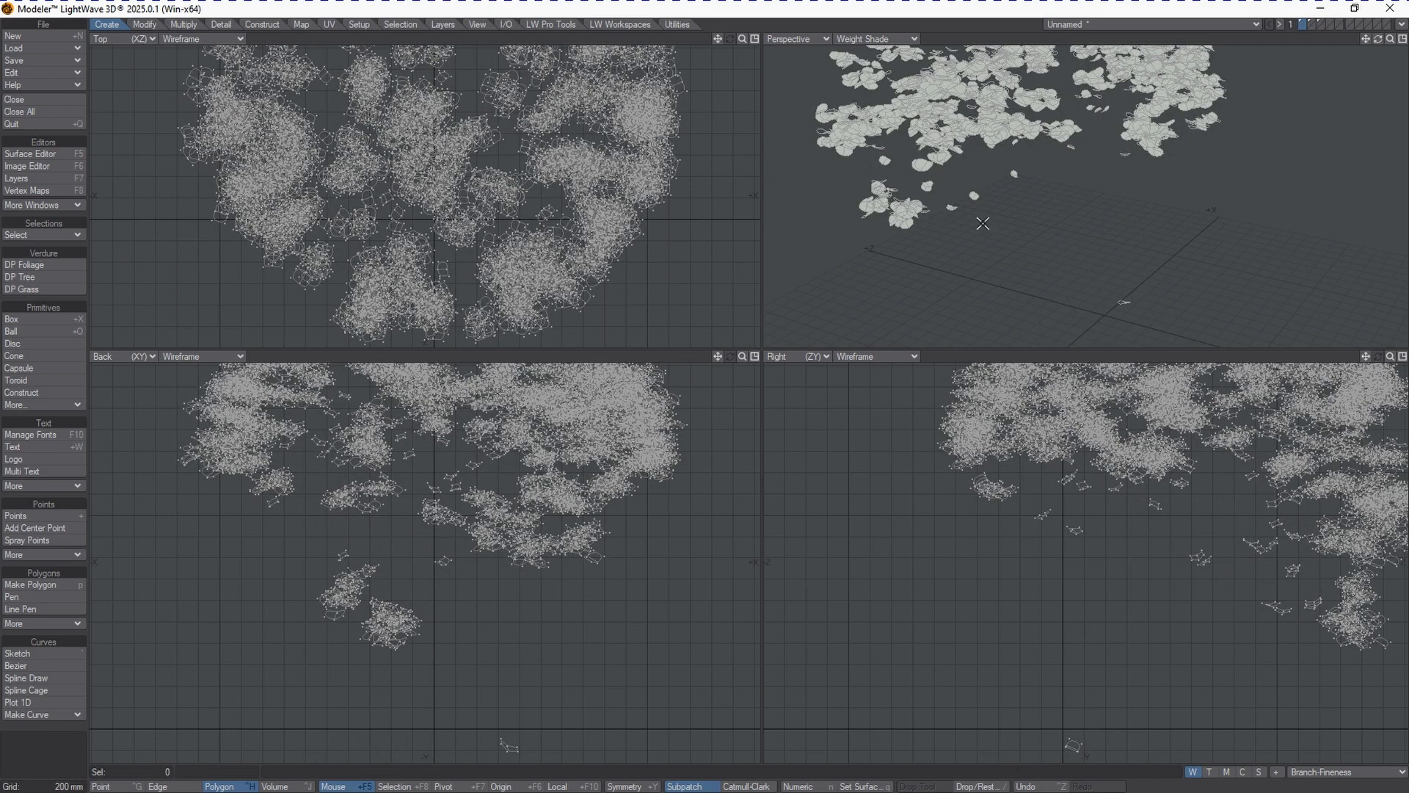
pyautogui.click(1319, 25)
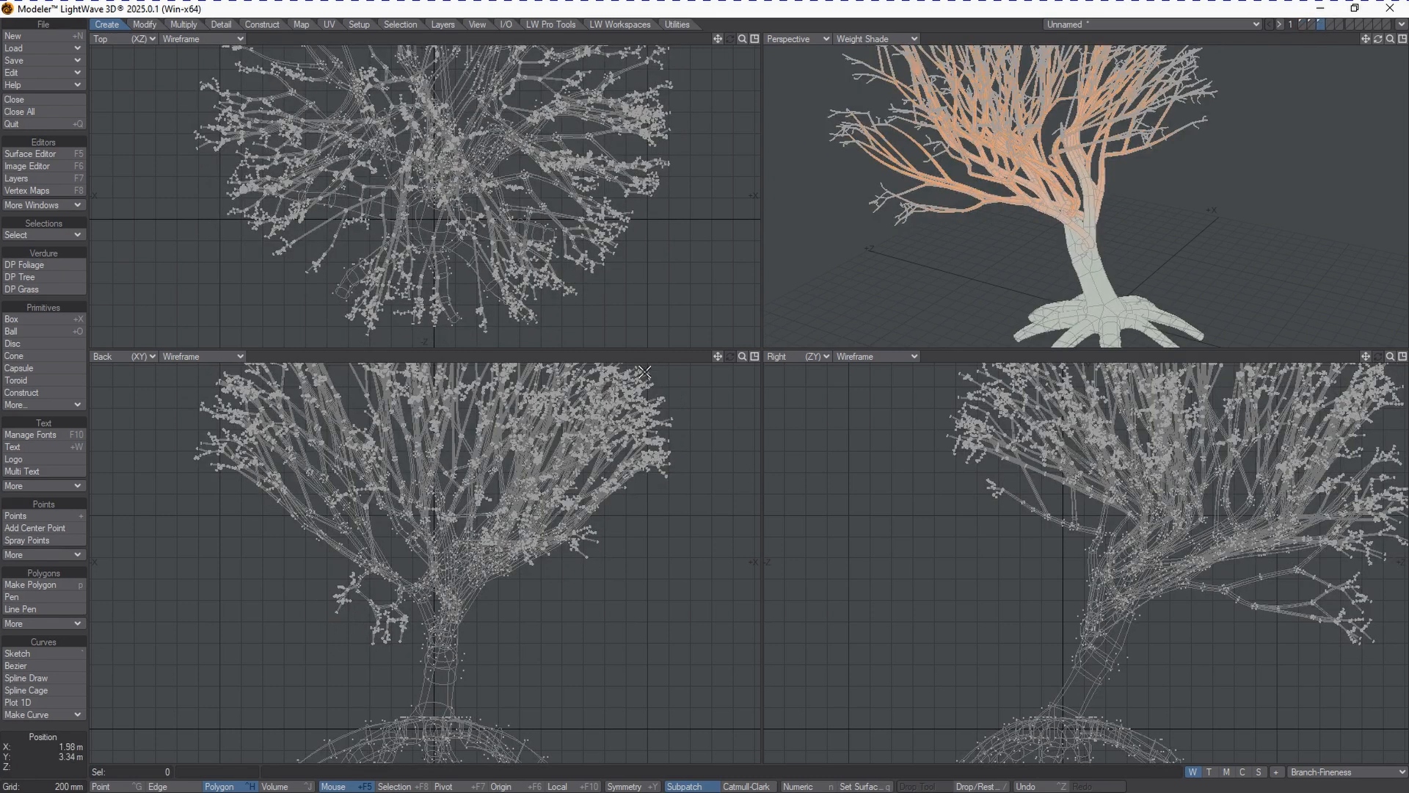
pyautogui.press('Delete')
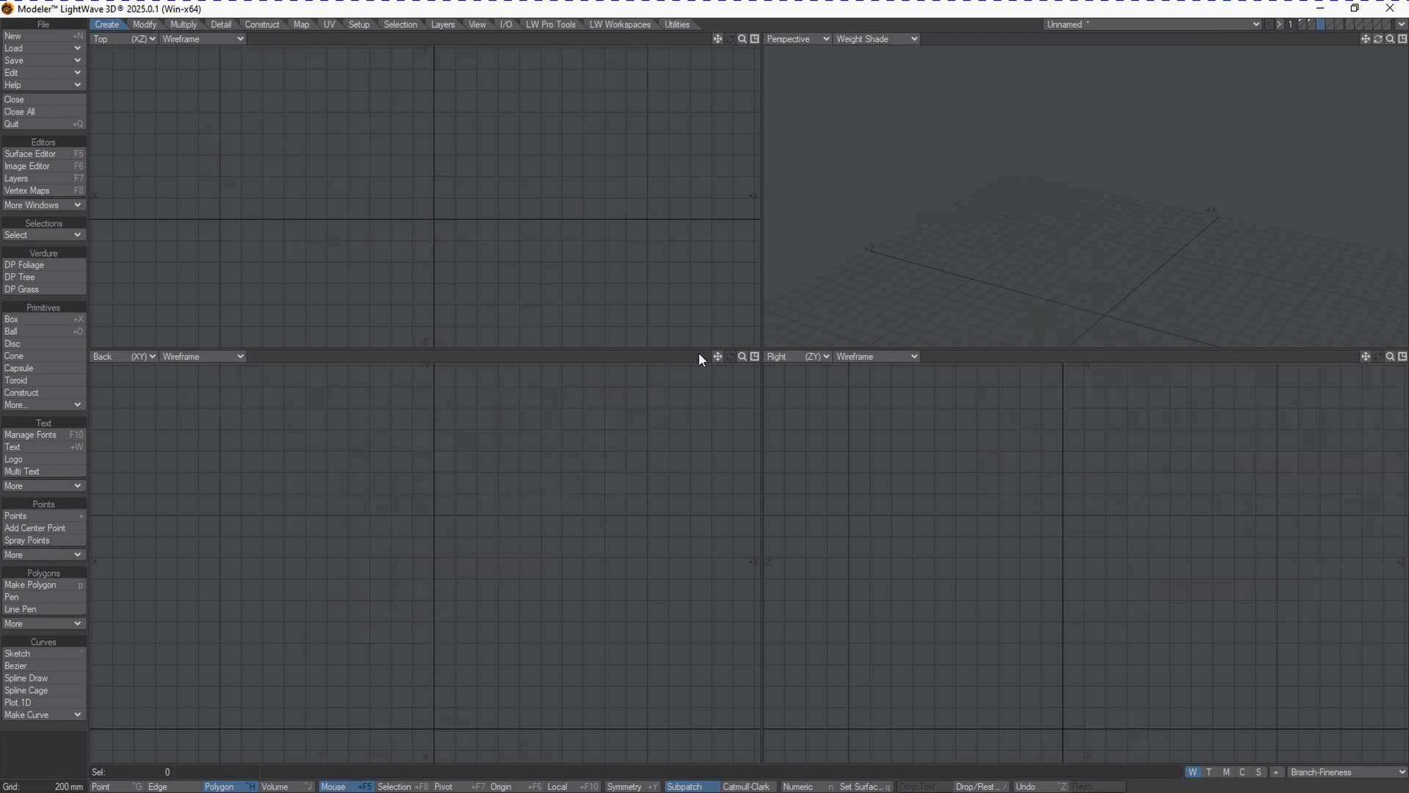
pyautogui.click(1300, 23)
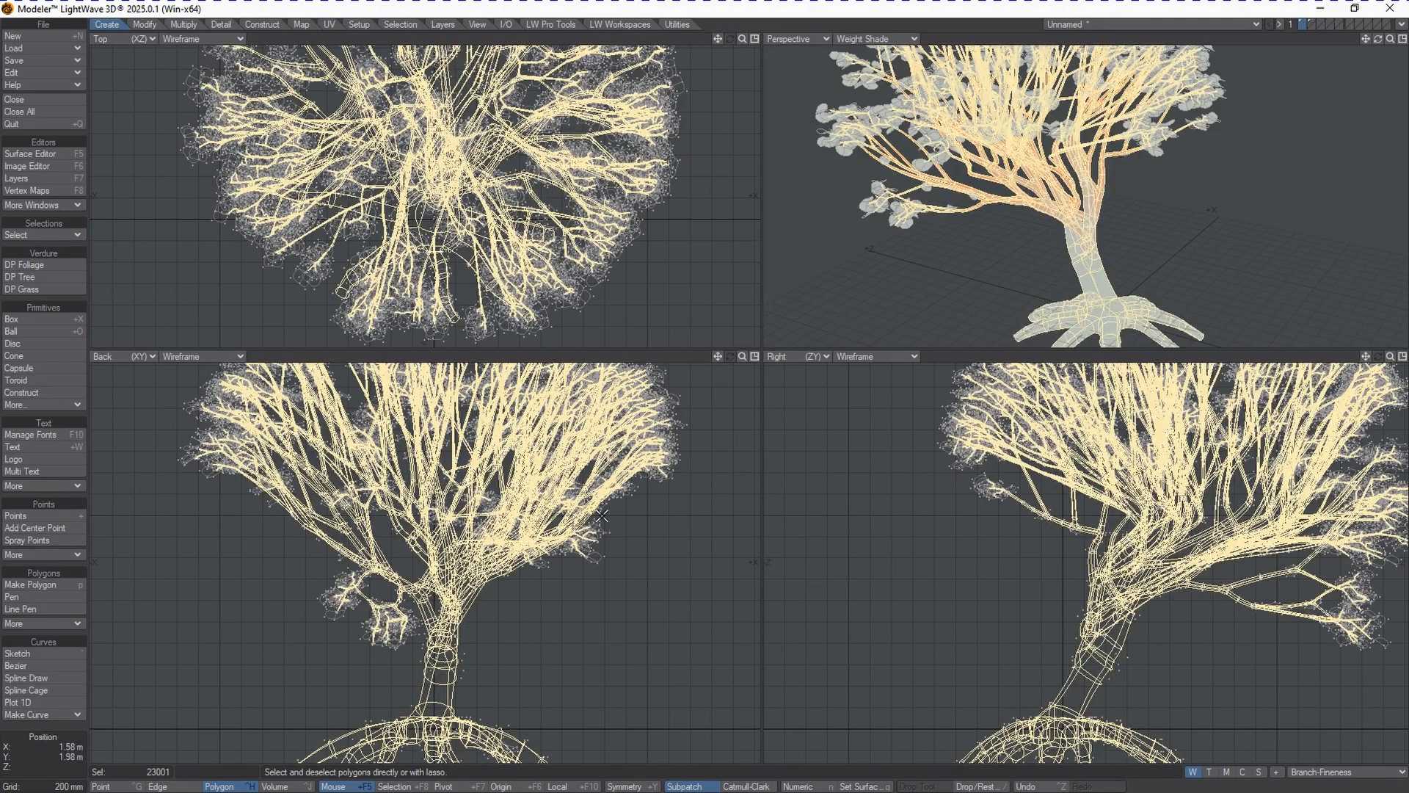
pyautogui.press('/')
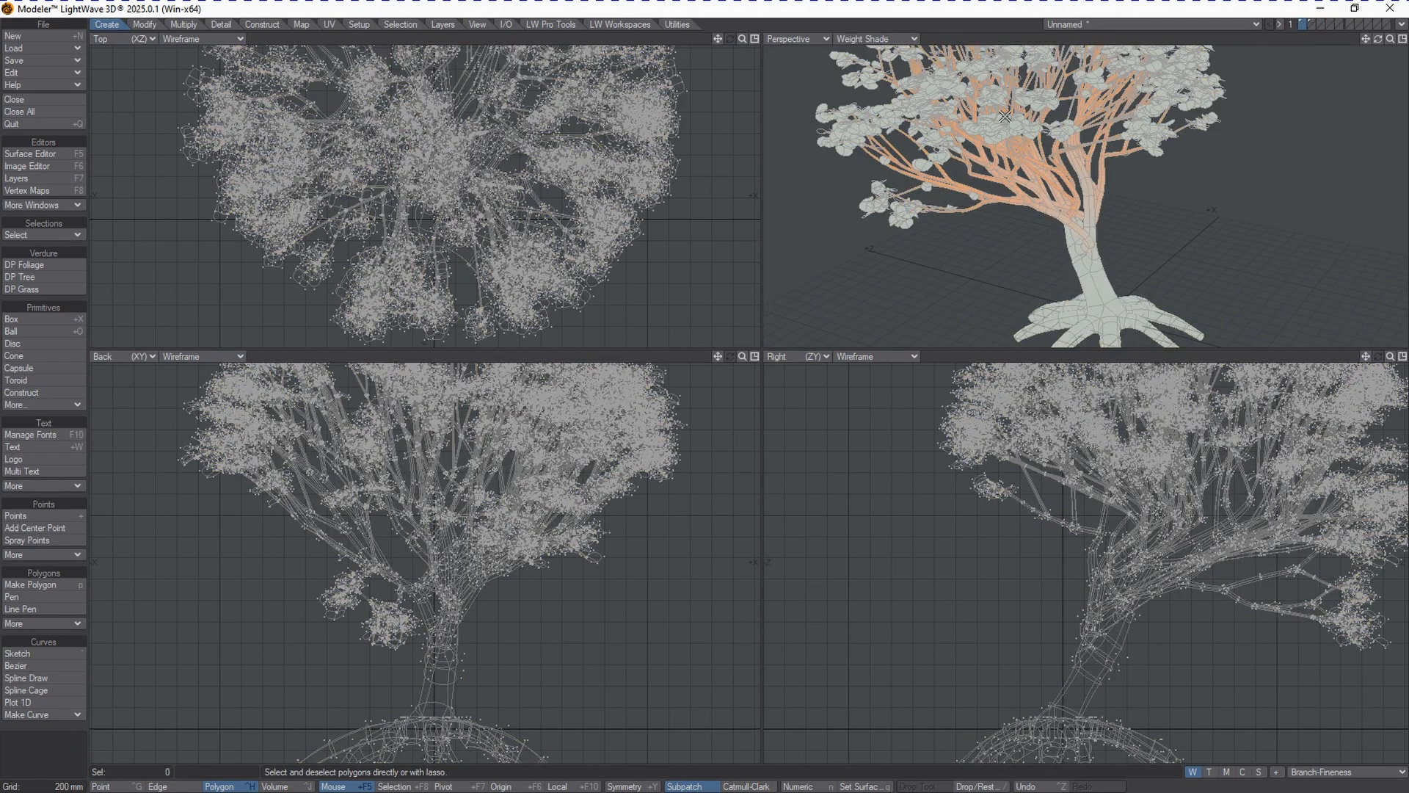
# Step: Delete the leftover geometry from the second layer and return to the first layer with the combined tree and leaves
pyautogui.moveTo(1380, 40)
pyautogui.mouseDown()
pyautogui.moveTo(1355, 33)
pyautogui.moveTo(1394, 44)
pyautogui.moveTo(1344, 42)
pyautogui.moveTo(1391, 43)
pyautogui.mouseUp()
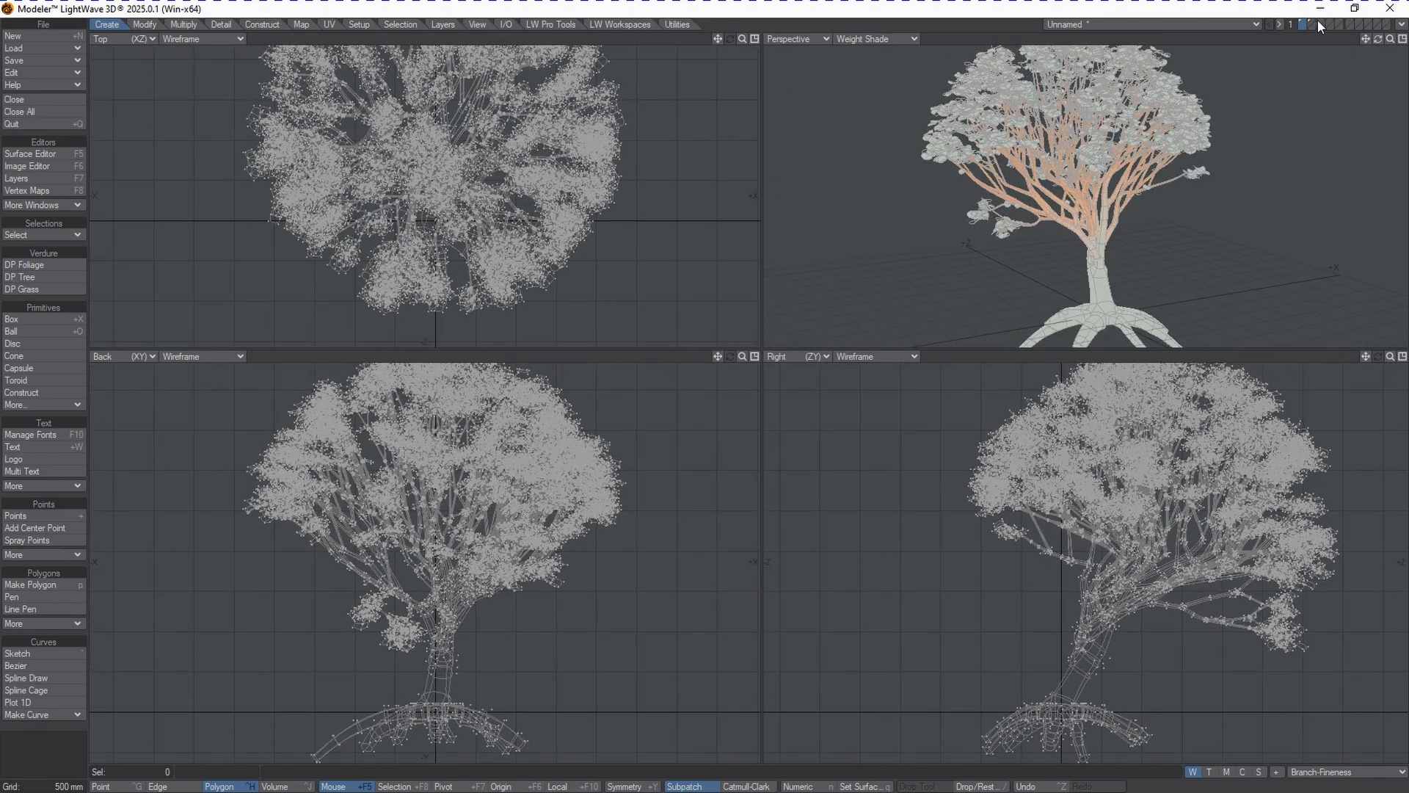
pyautogui.click(1311, 24)
pyautogui.press('Delete')
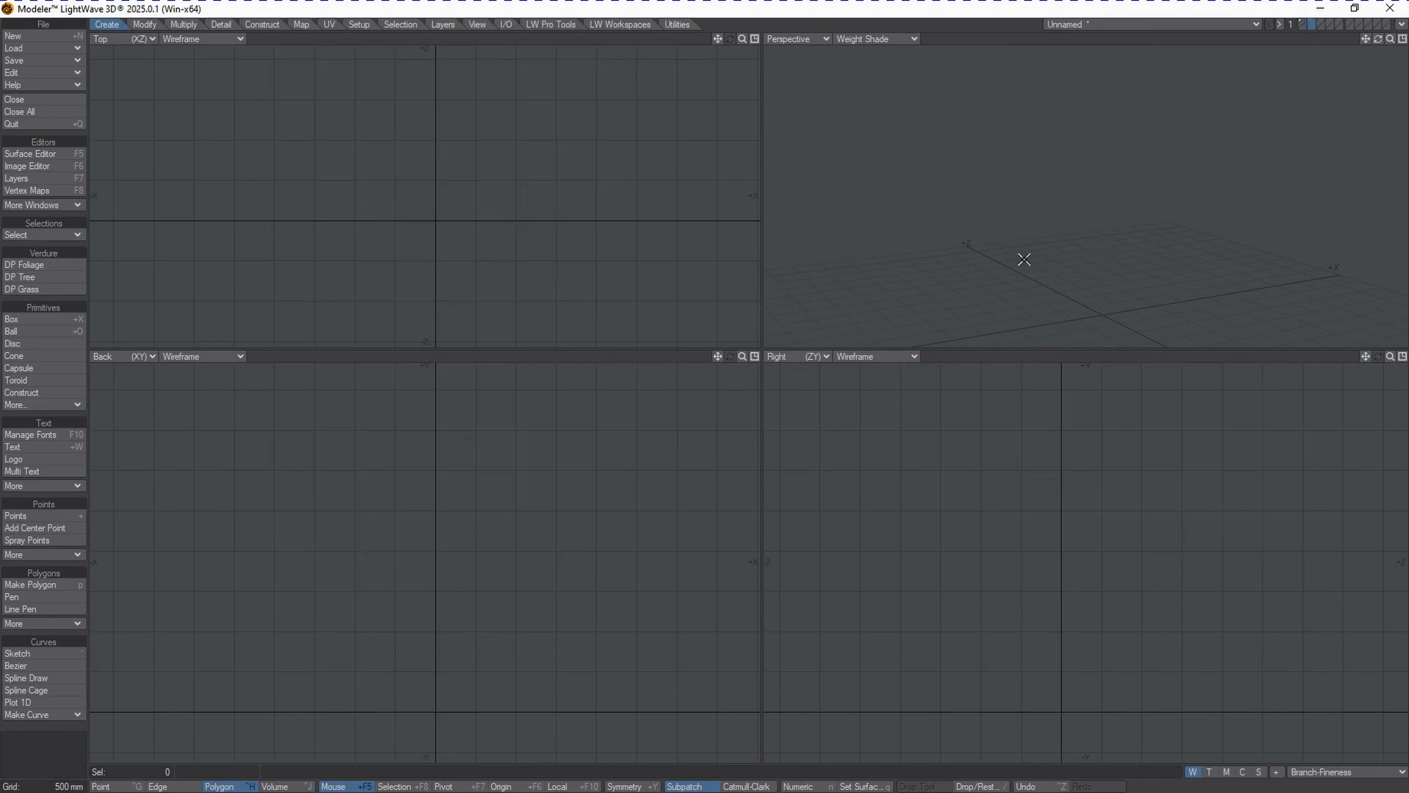
pyautogui.click(1303, 24)
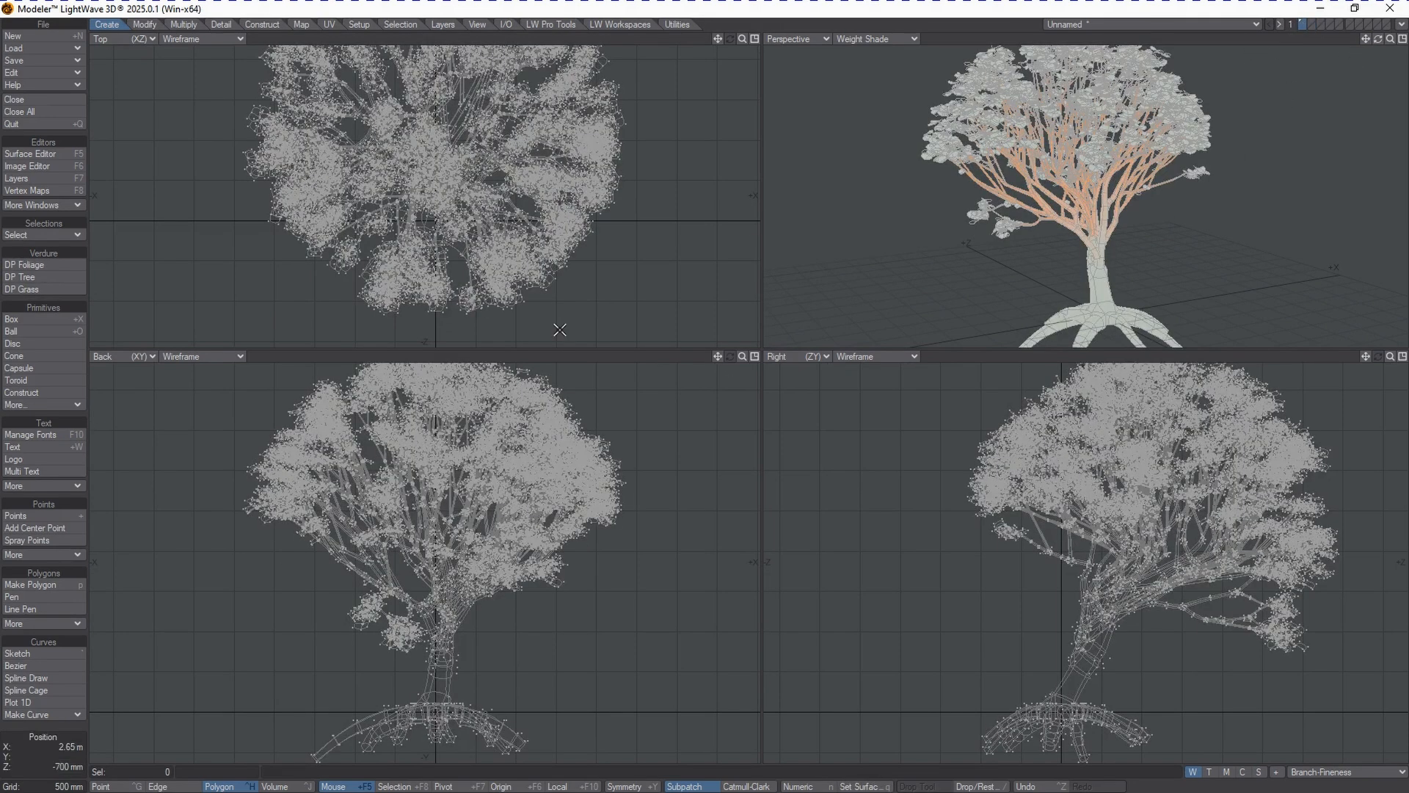
# Step: Save the object under the file name Tree in the ContructDemo Objects folder
pyautogui.click(20, 61)
pyautogui.click(23, 71)
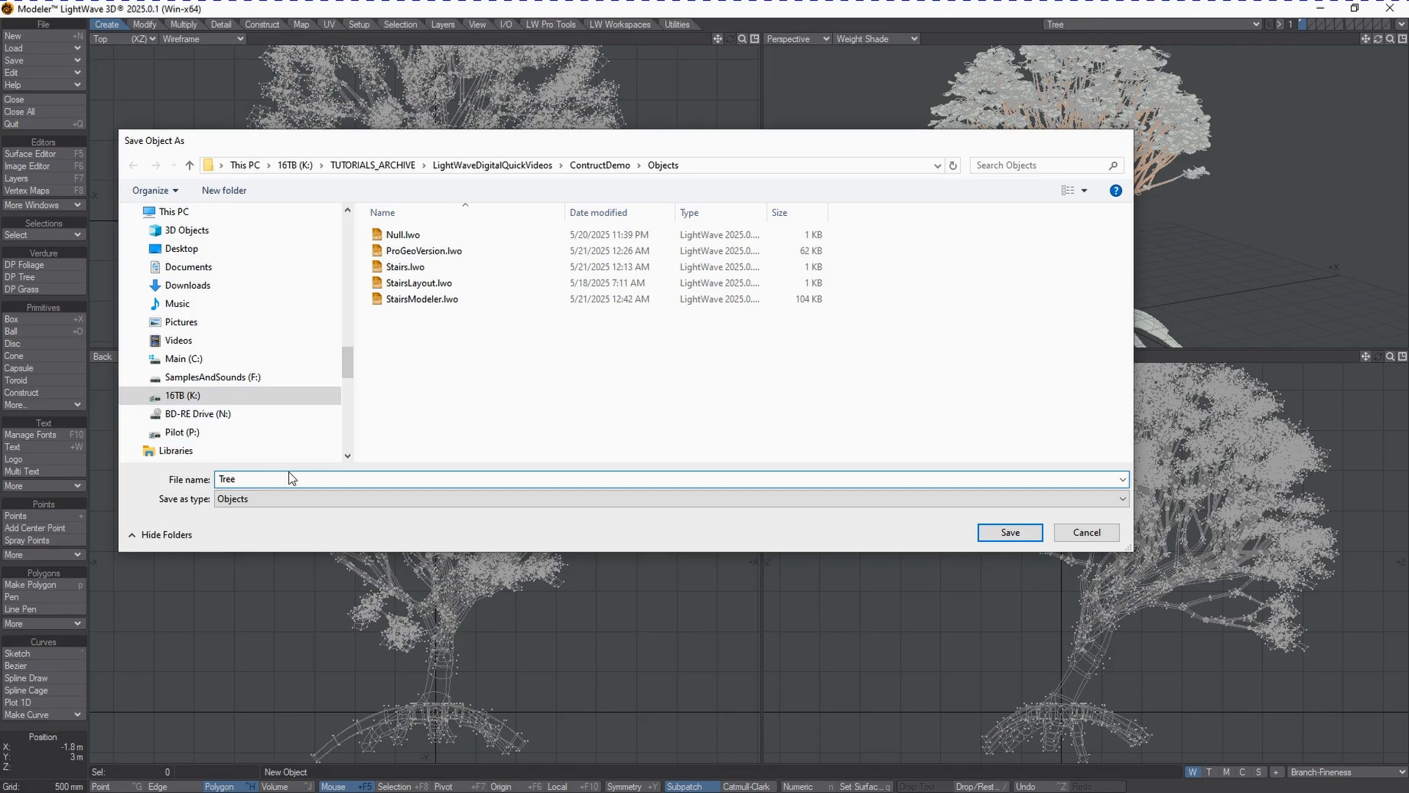
pyautogui.press('Return')
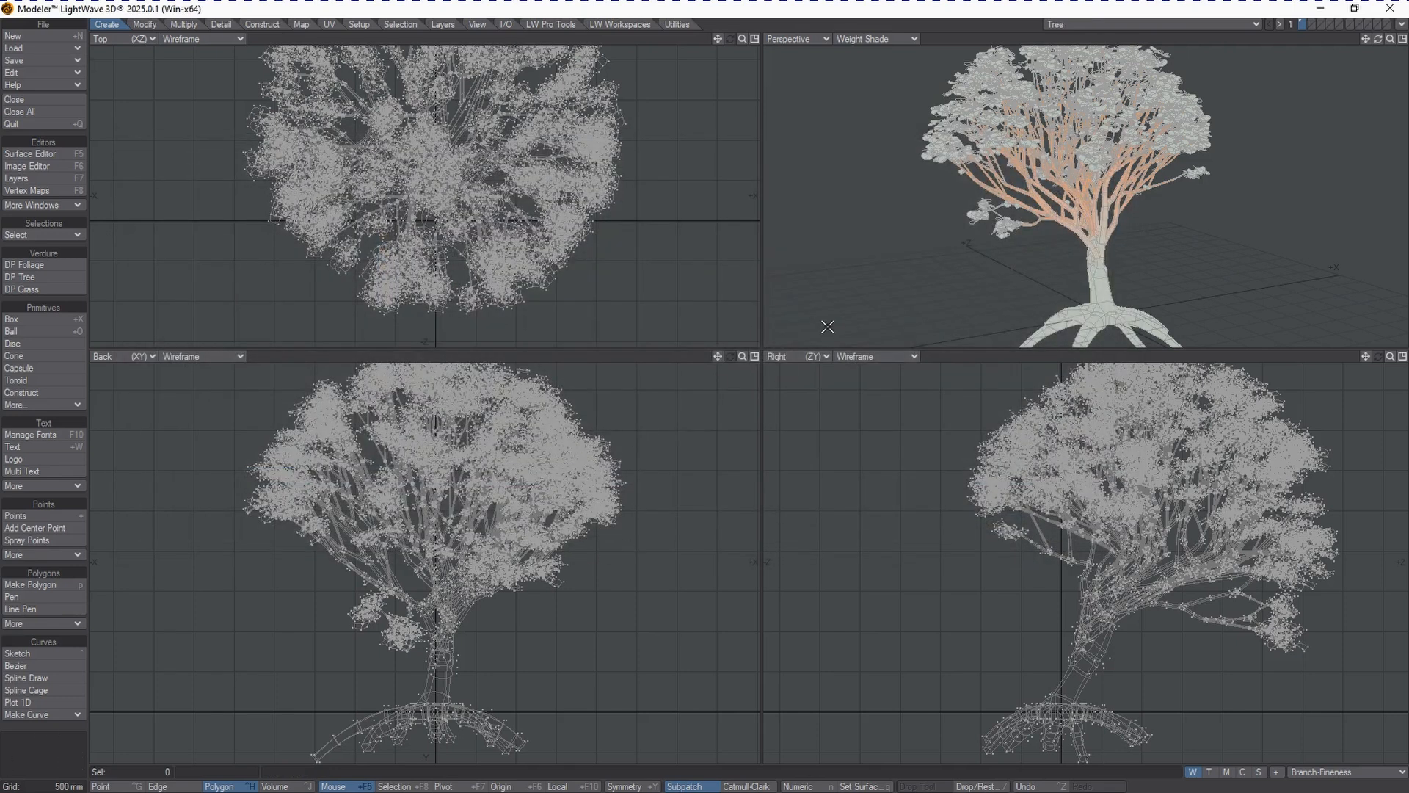